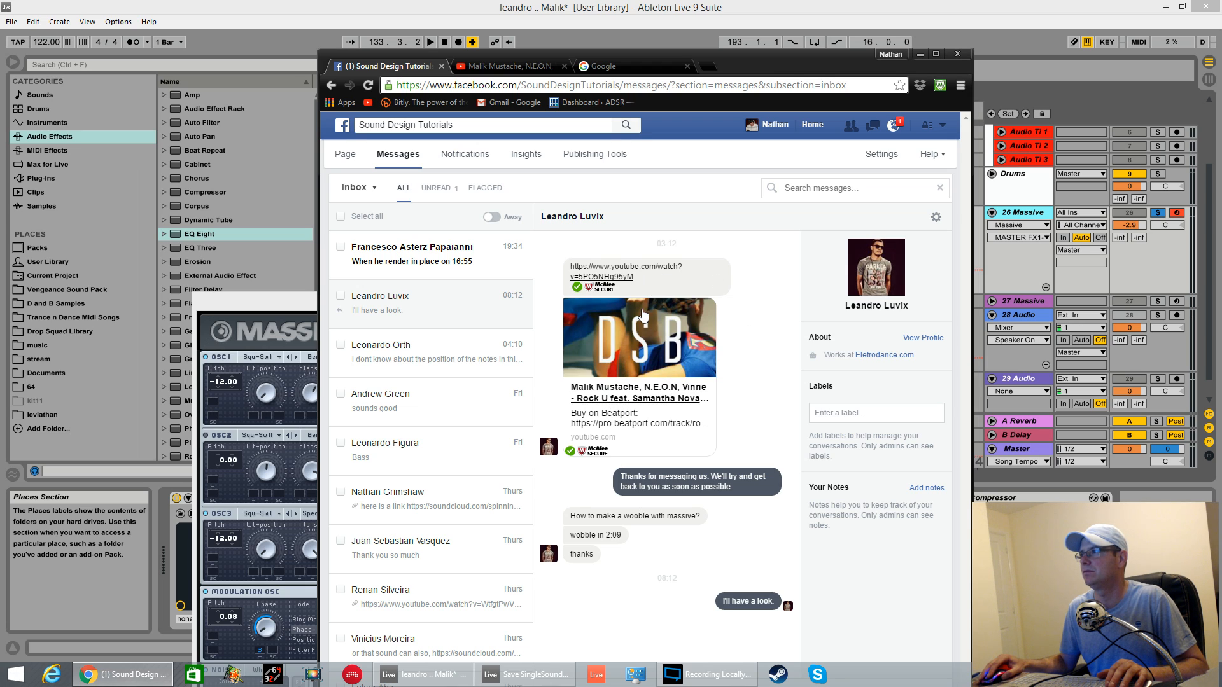
# Step: Bring up the Malik Mustache "Rock U" YouTube video in a maximized browser window
pyautogui.click(493, 66)
pyautogui.moveTo(721, 68); pyautogui.dragTo(724, 64)
pyautogui.doubleClick(722, 65)
pyautogui.scroll(2, 449, 338)
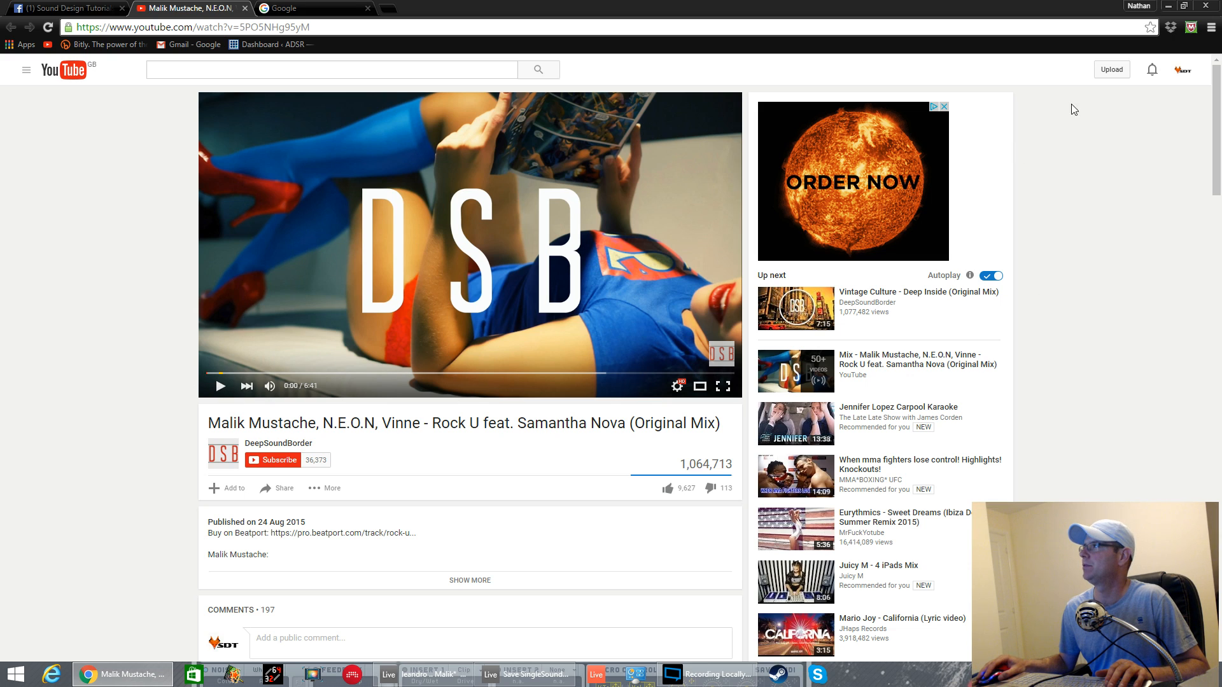
# Step: Switch to Ableton Live and play the range 133.1.1 to 133.2.1 of the clip on the 26 Massive track
pyautogui.hotkey('alt', 'Tab')
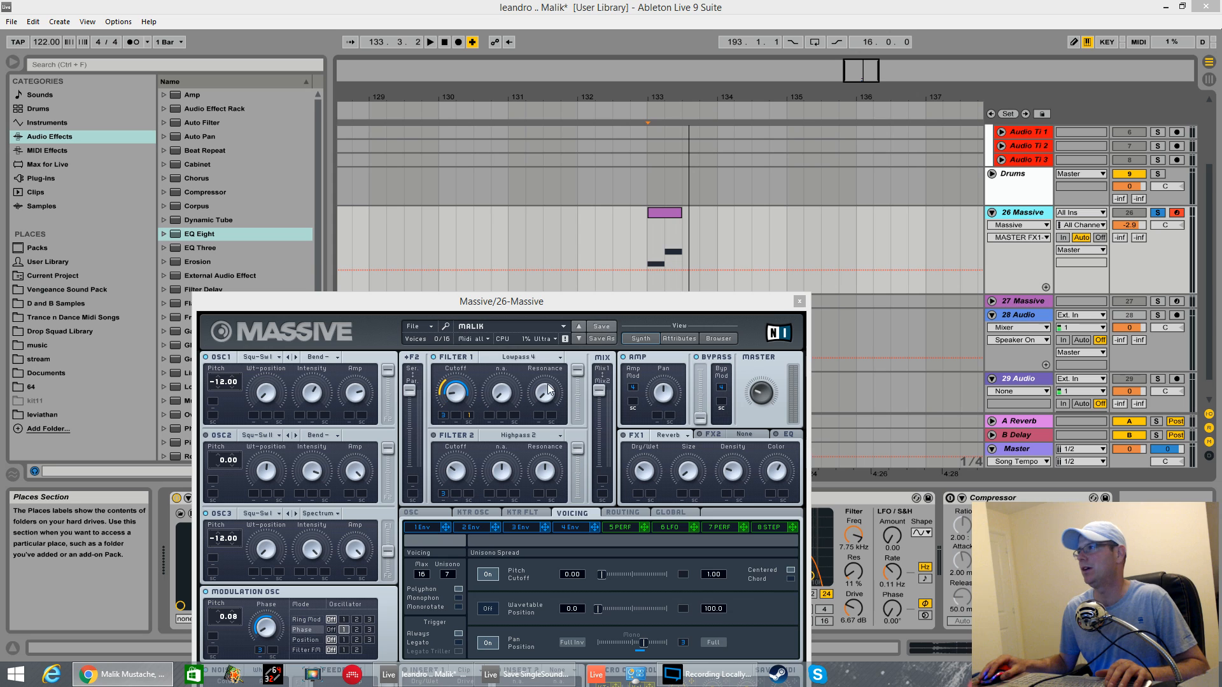
pyautogui.click(652, 281)
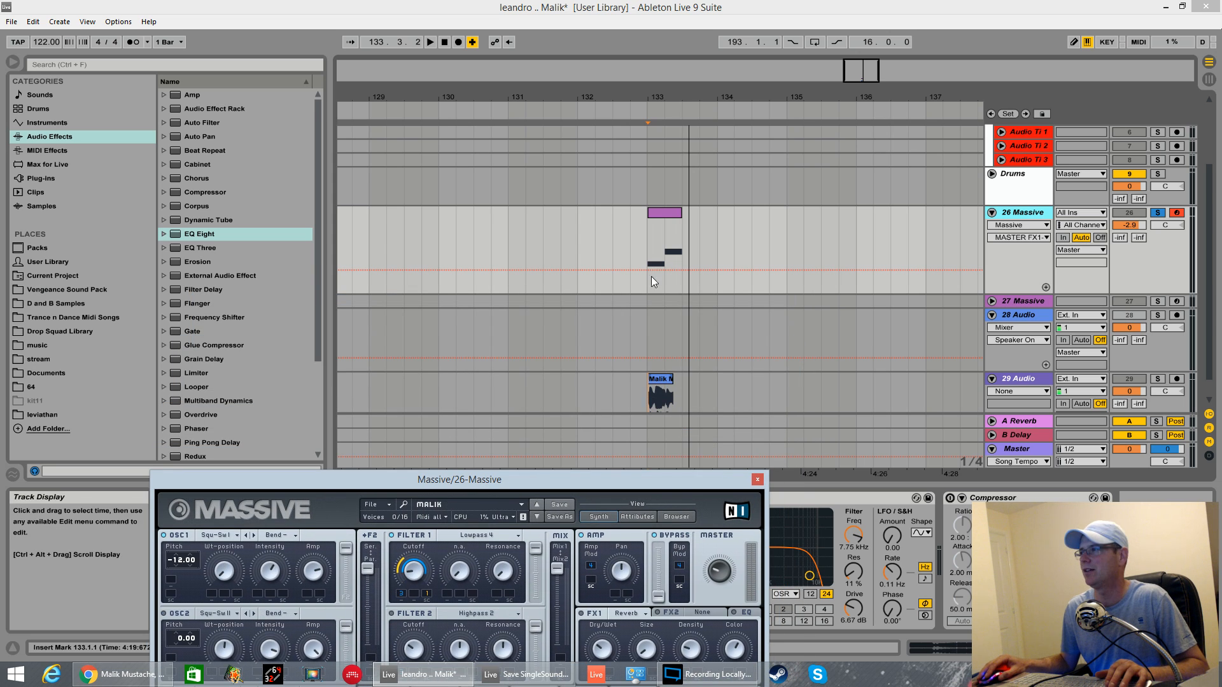
pyautogui.moveTo(652, 238); pyautogui.dragTo(665, 248)
pyautogui.moveTo(636, 478); pyautogui.dragTo(693, 338)
pyautogui.press('space')
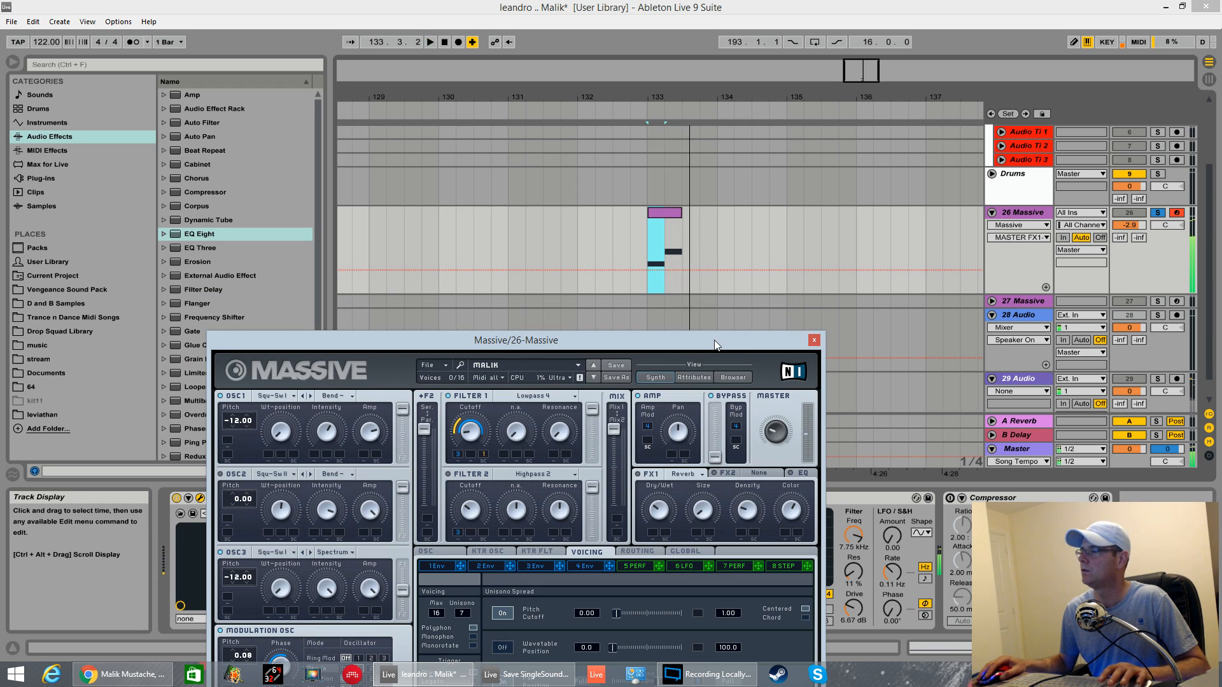
pyautogui.moveTo(693, 338); pyautogui.dragTo(739, 233)
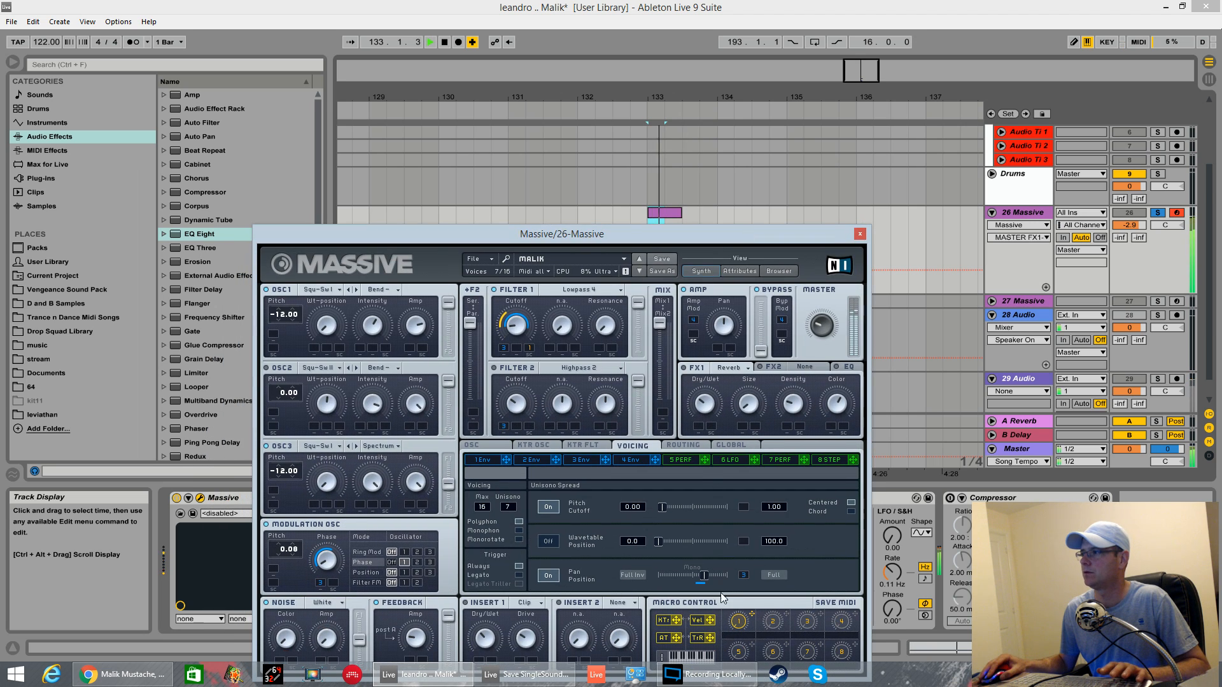
pyautogui.click(739, 623)
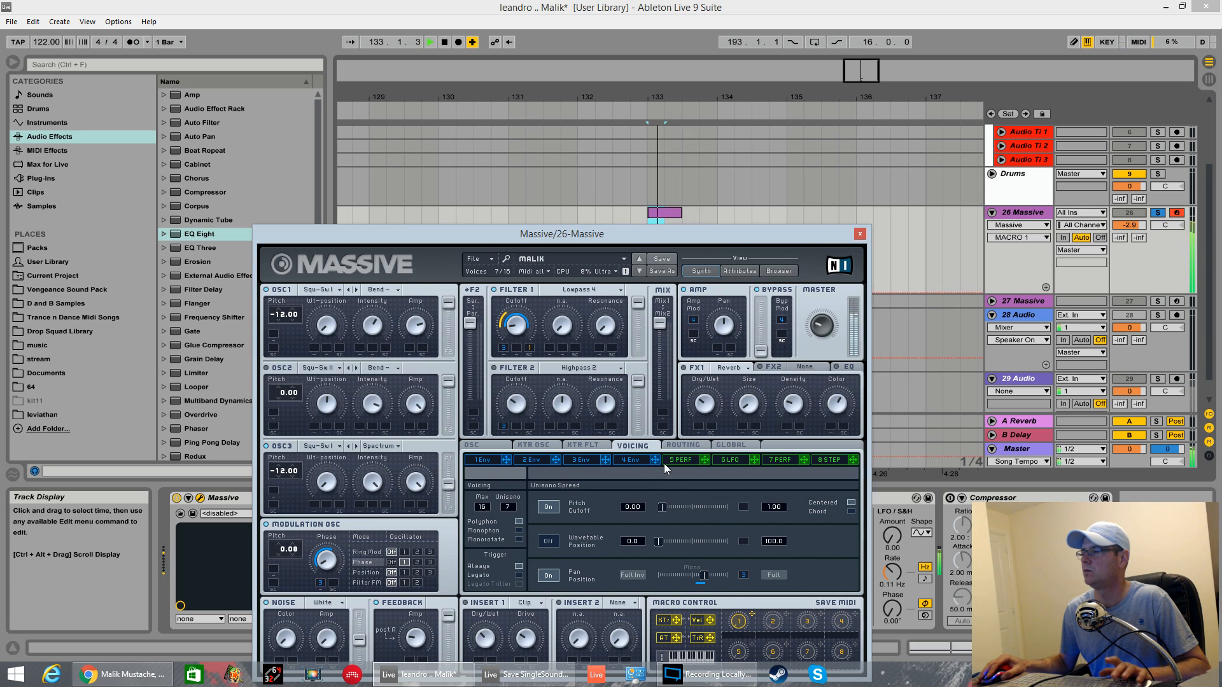
pyautogui.press('space')
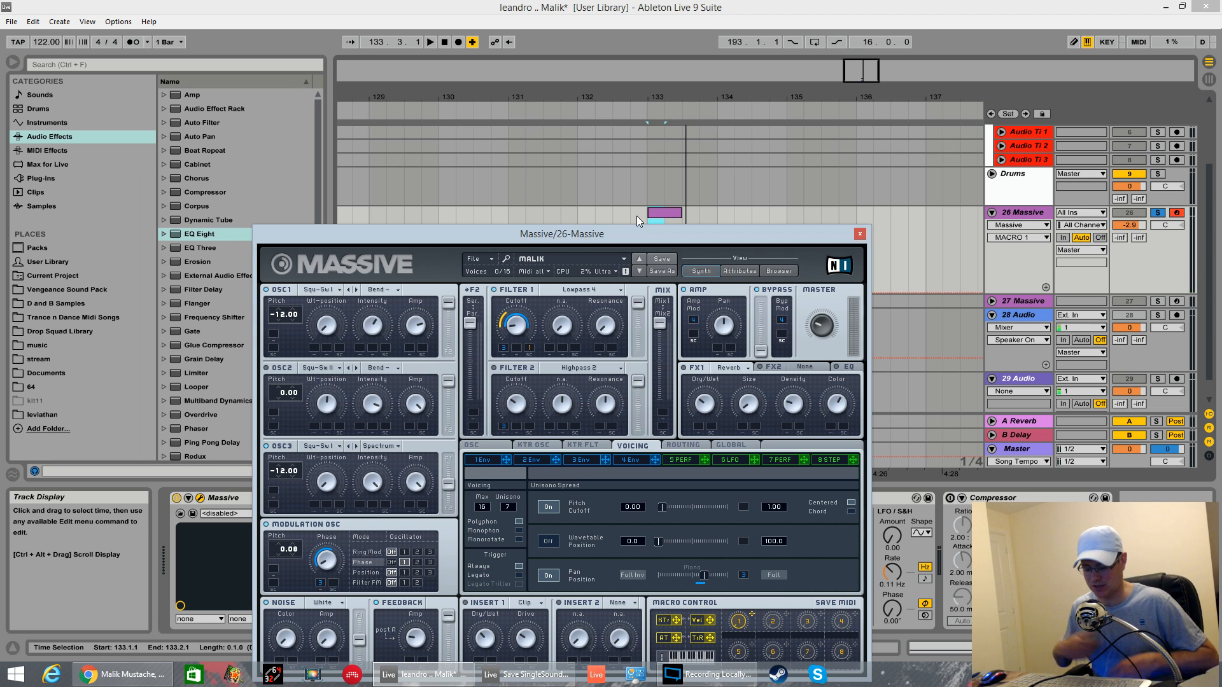
# Step: Solo the 29 Audio track and play its Malik sample from bar 133
pyautogui.moveTo(637, 234); pyautogui.dragTo(199, 211)
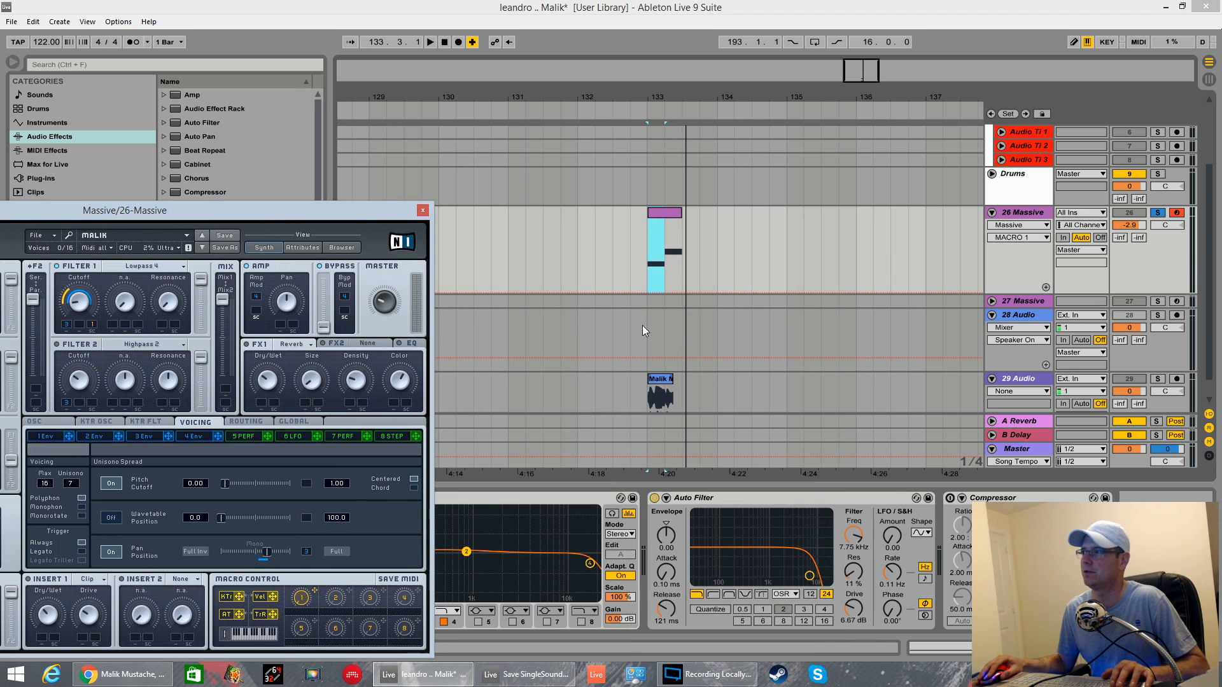
pyautogui.click(644, 401)
pyautogui.click(1156, 380)
pyautogui.press('space')
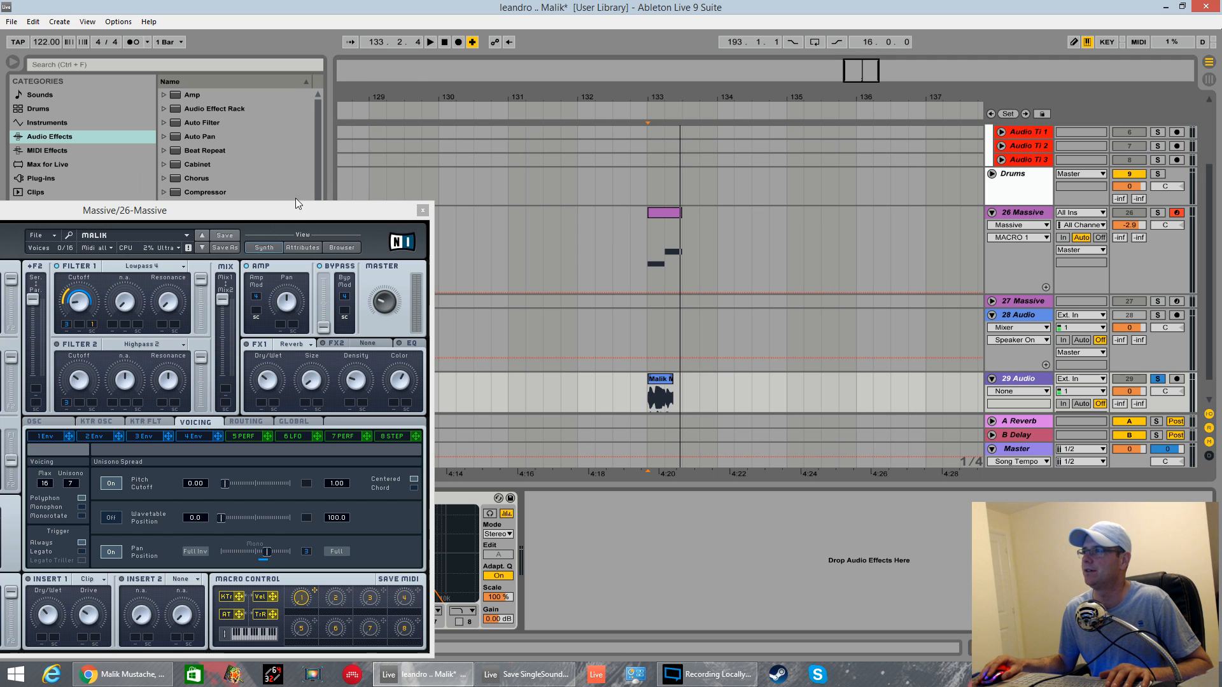
# Step: Close the Massive window and set band 4 of the 29 Audio track's EQ Eight to 866 Hz while playing the sample
pyautogui.click(423, 210)
pyautogui.moveTo(406, 562); pyautogui.dragTo(331, 557)
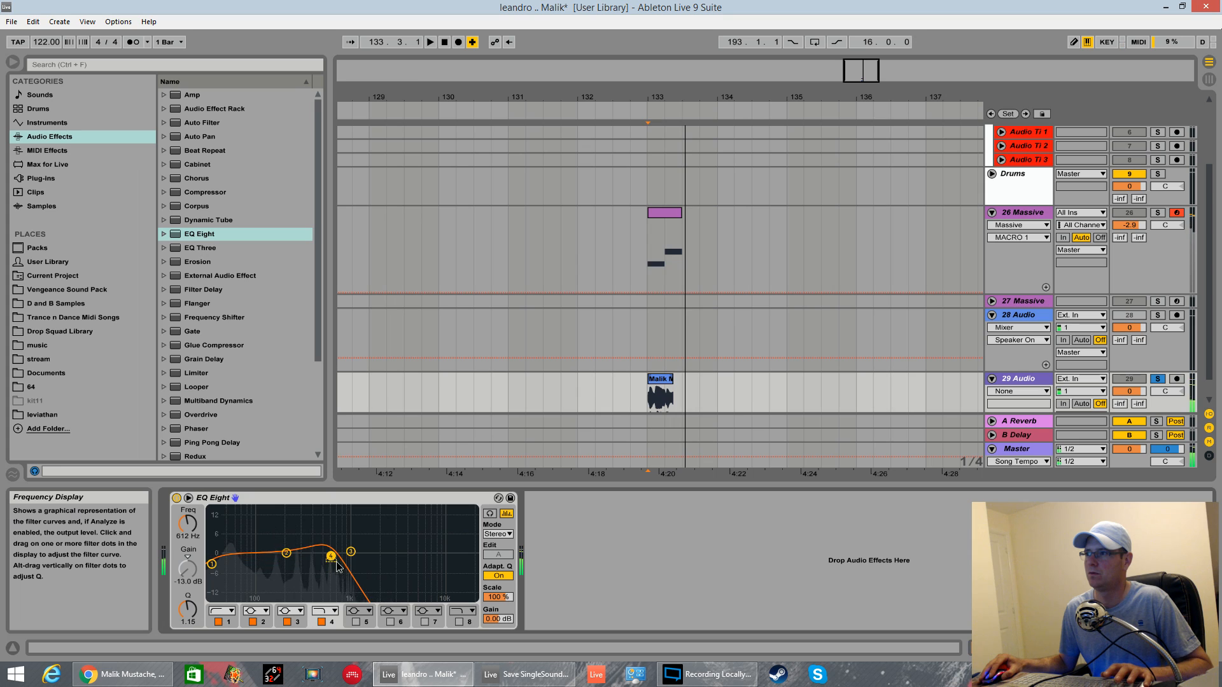
pyautogui.moveTo(331, 556); pyautogui.dragTo(345, 562)
pyautogui.press('space')
pyautogui.press('space')
pyautogui.press('space')
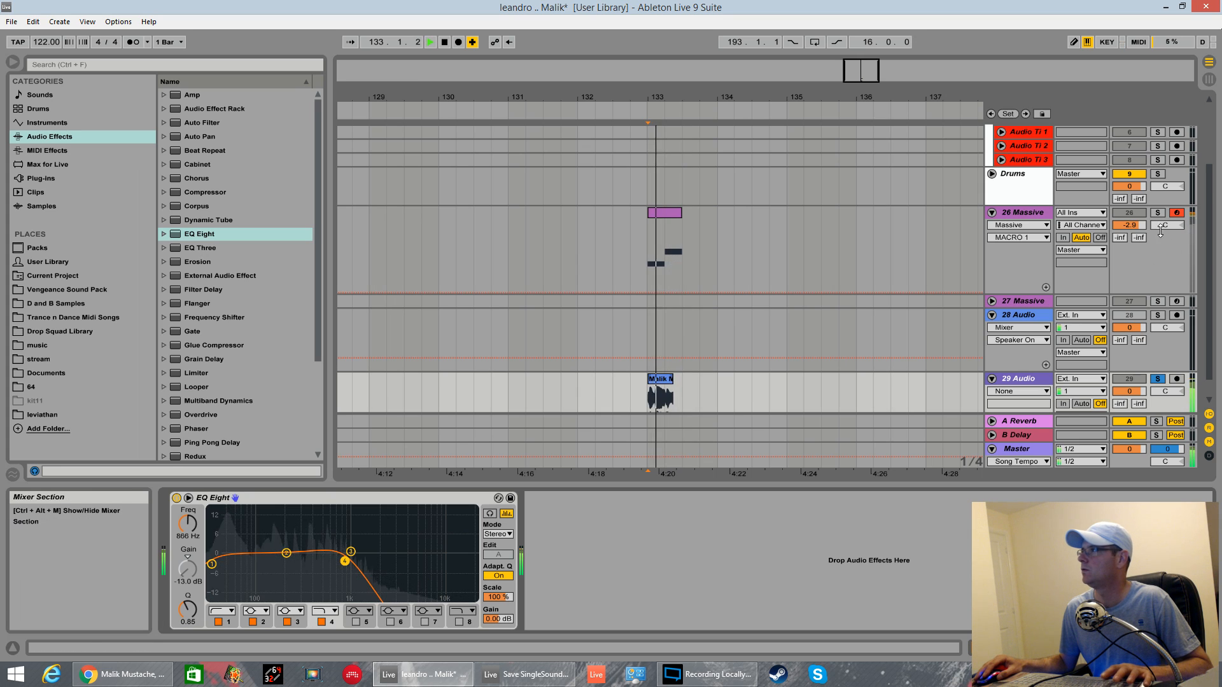
# Step: Compare the synth patch with the reference sample by soloing 26 Massive and 29 Audio alternately during playback
pyautogui.click(1157, 214)
pyautogui.press('space')
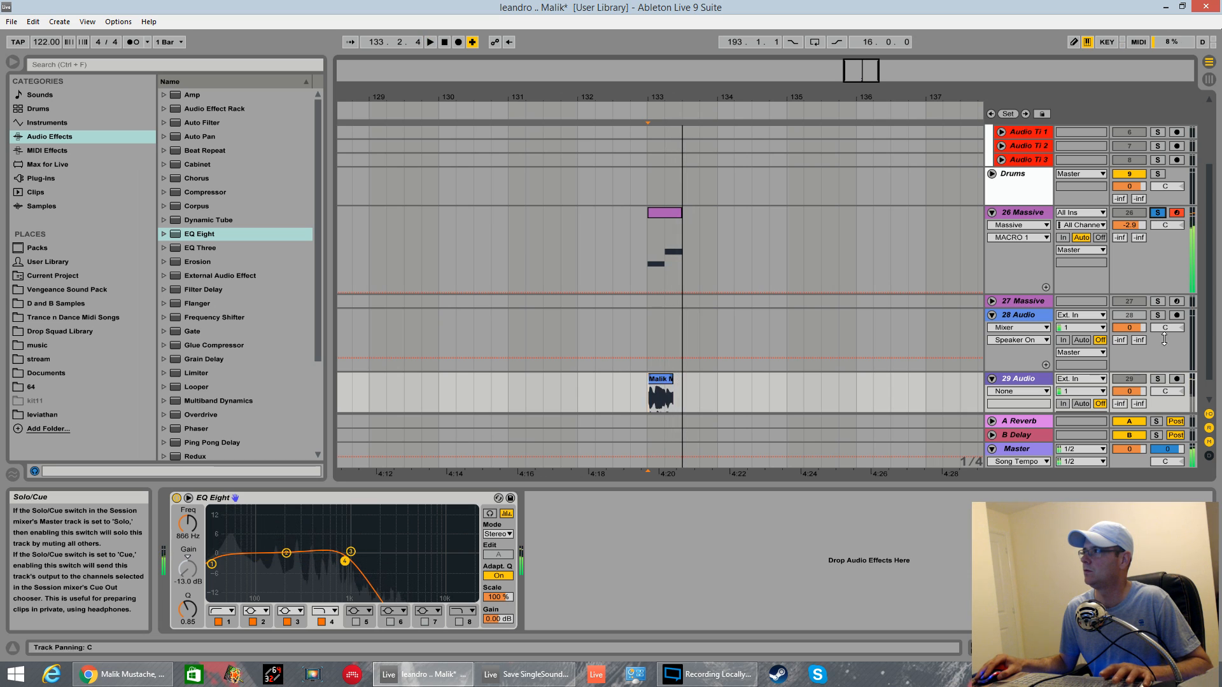
pyautogui.press('space')
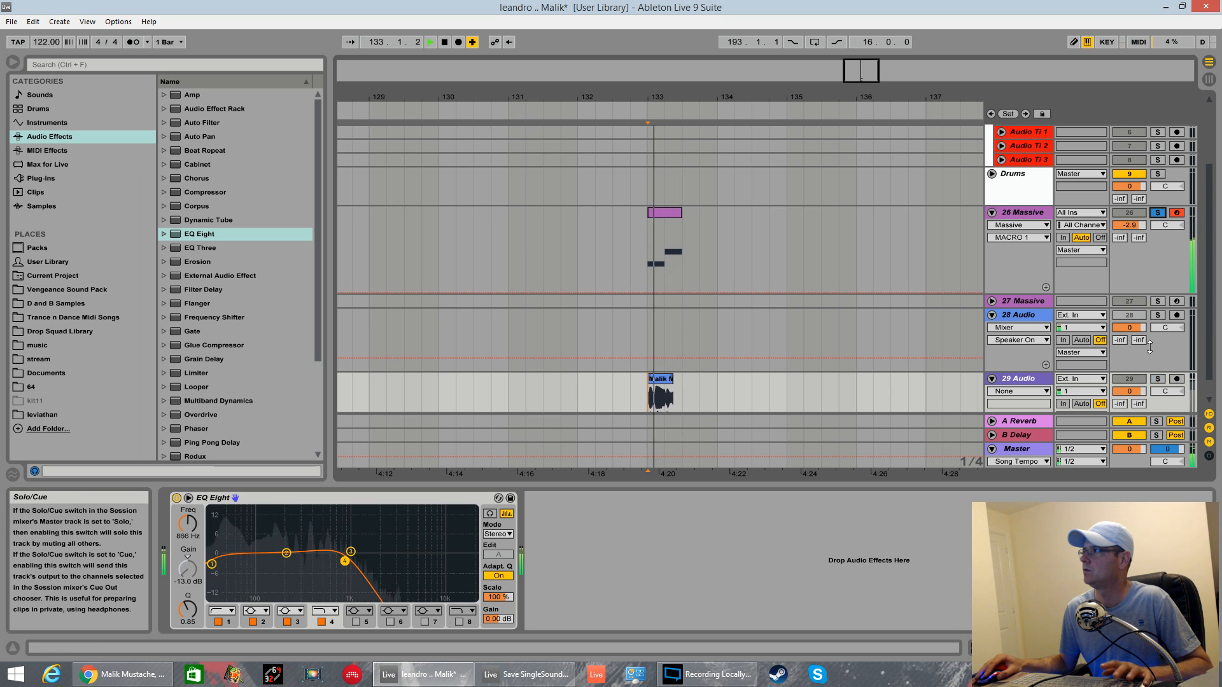
pyautogui.click(1158, 379)
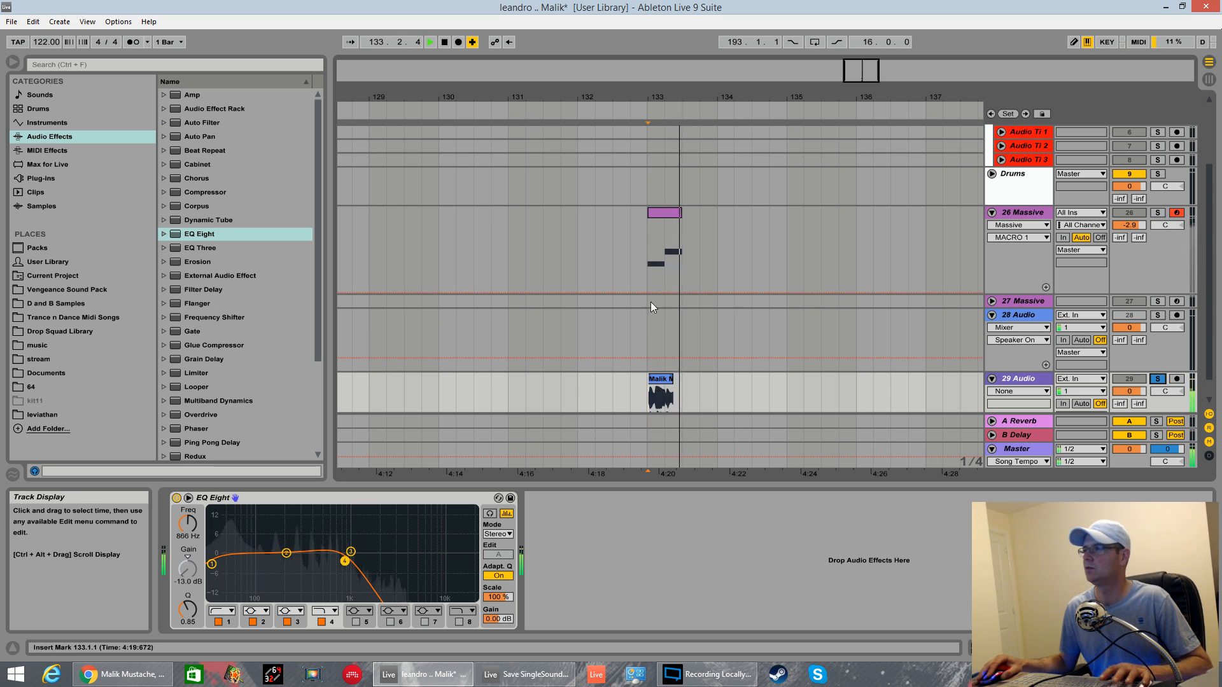
pyautogui.press('space')
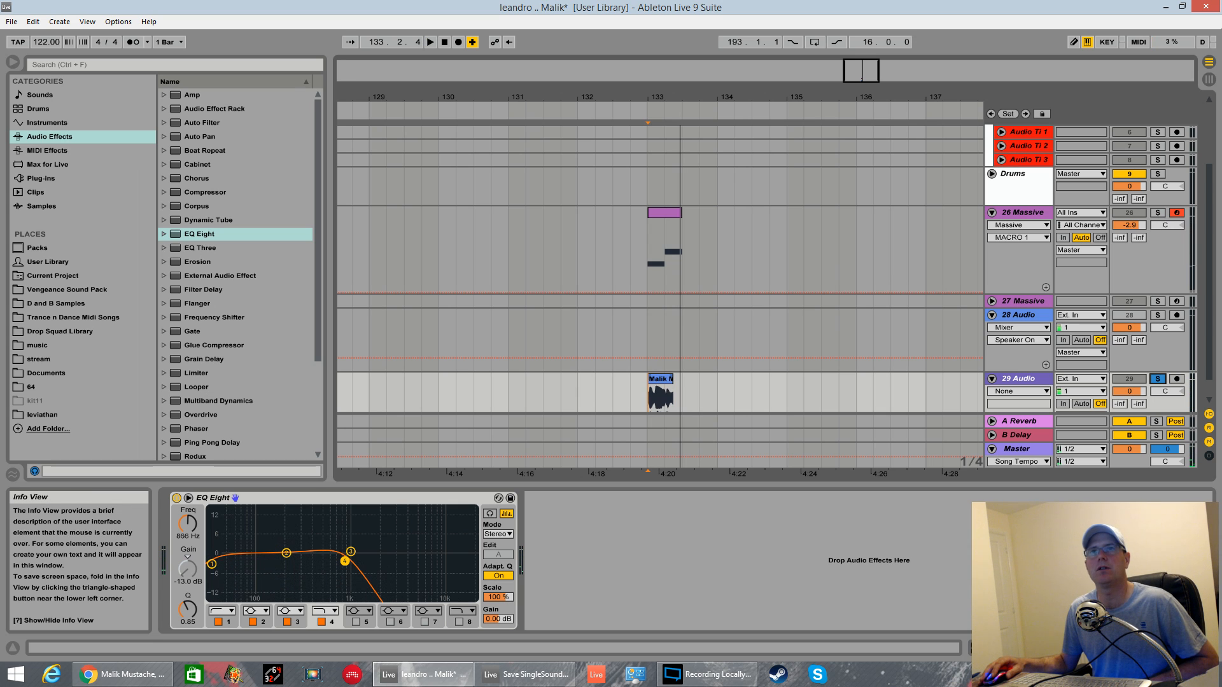
# Step: Solo and select the 26 Massive track, with its Massive window placed above the device chain
pyautogui.moveTo(0, 164); pyautogui.dragTo(701, 110)
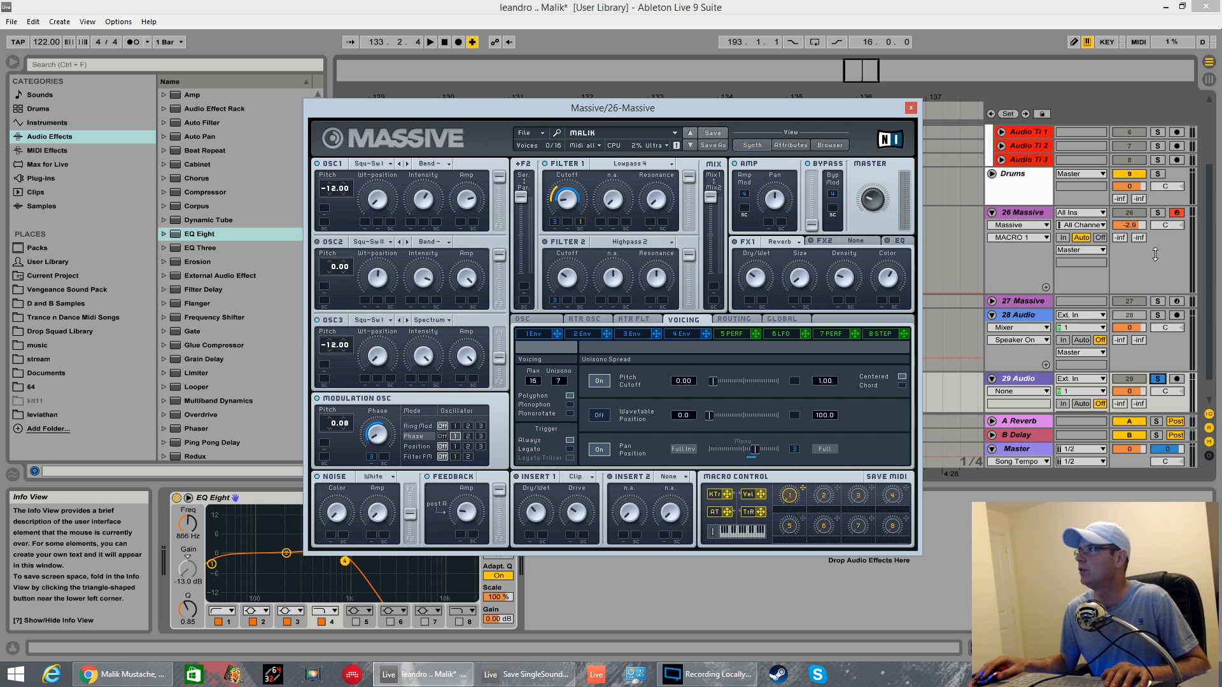
pyautogui.click(1157, 212)
pyautogui.moveTo(712, 113)
pyautogui.mouseDown()
pyautogui.moveTo(712, 311)
pyautogui.moveTo(763, 72)
pyautogui.moveTo(703, 71)
pyautogui.moveTo(699, 93)
pyautogui.mouseUp()
pyautogui.click(1045, 212)
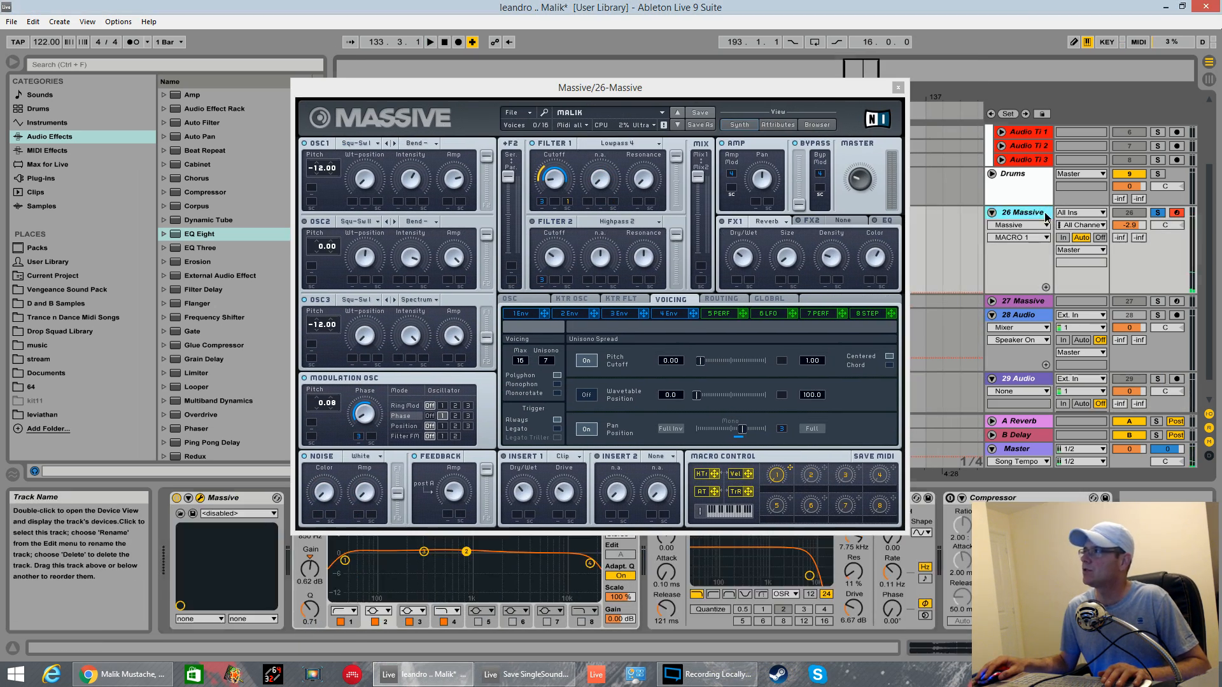
pyautogui.moveTo(785, 93); pyautogui.dragTo(813, 5)
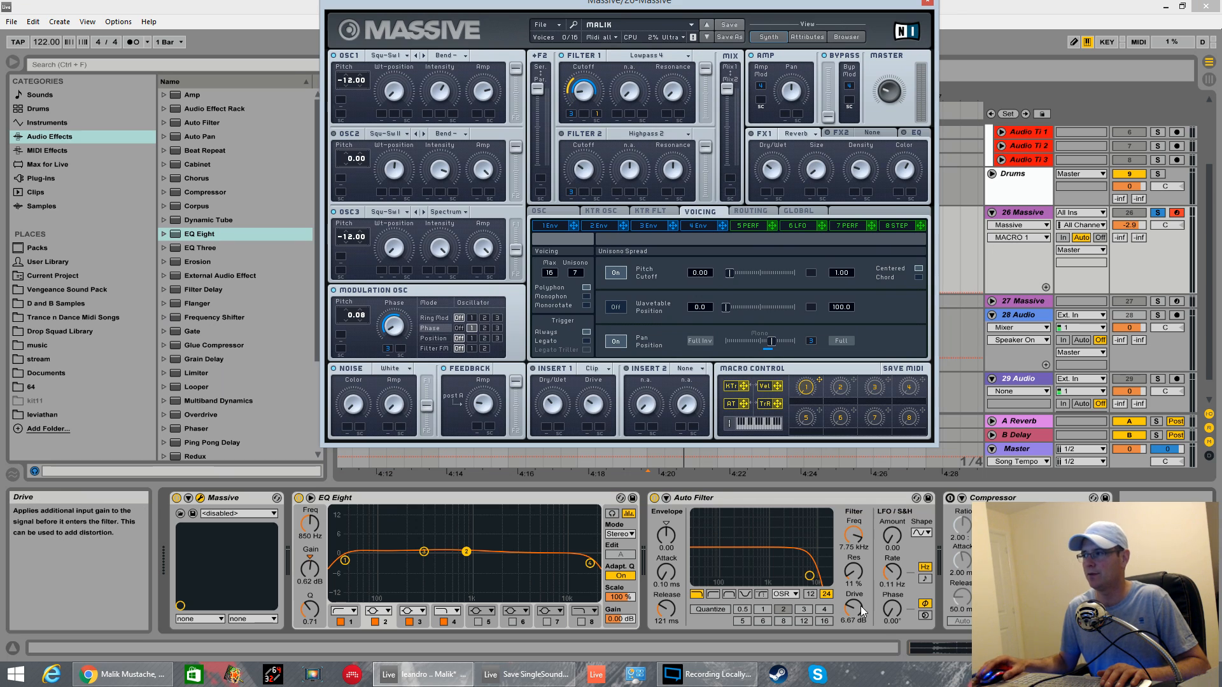
# Step: Set the Auto Filter's frequency to 12.4 kHz and bypass the device after comparing the sound with and without it
pyautogui.moveTo(863, 549)
pyautogui.mouseDown()
pyautogui.moveTo(863, 630)
pyautogui.moveTo(860, 540)
pyautogui.mouseUp()
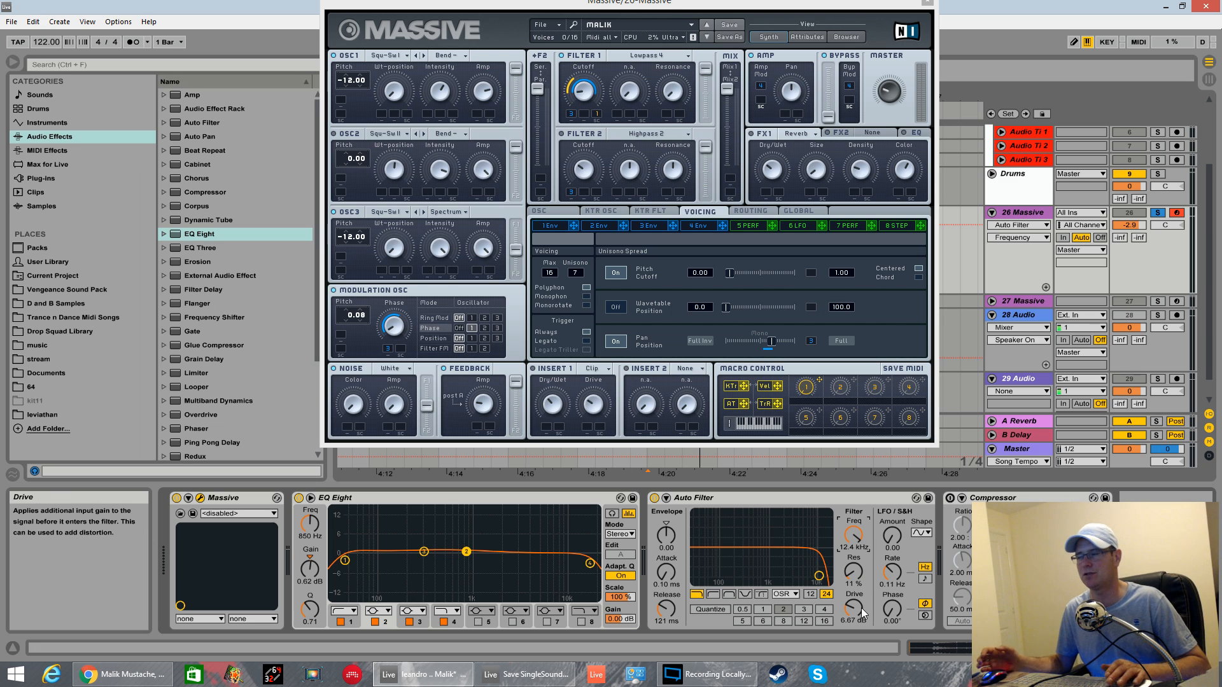
pyautogui.press('space')
pyautogui.click(655, 499)
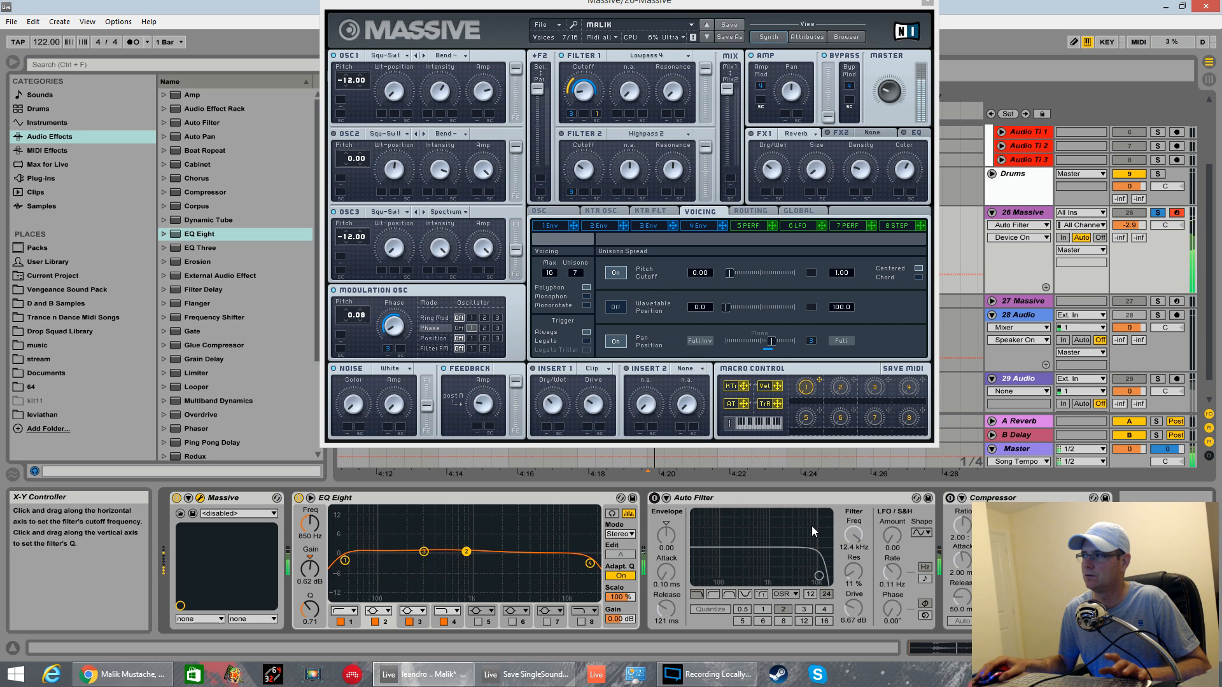
pyautogui.click(655, 499)
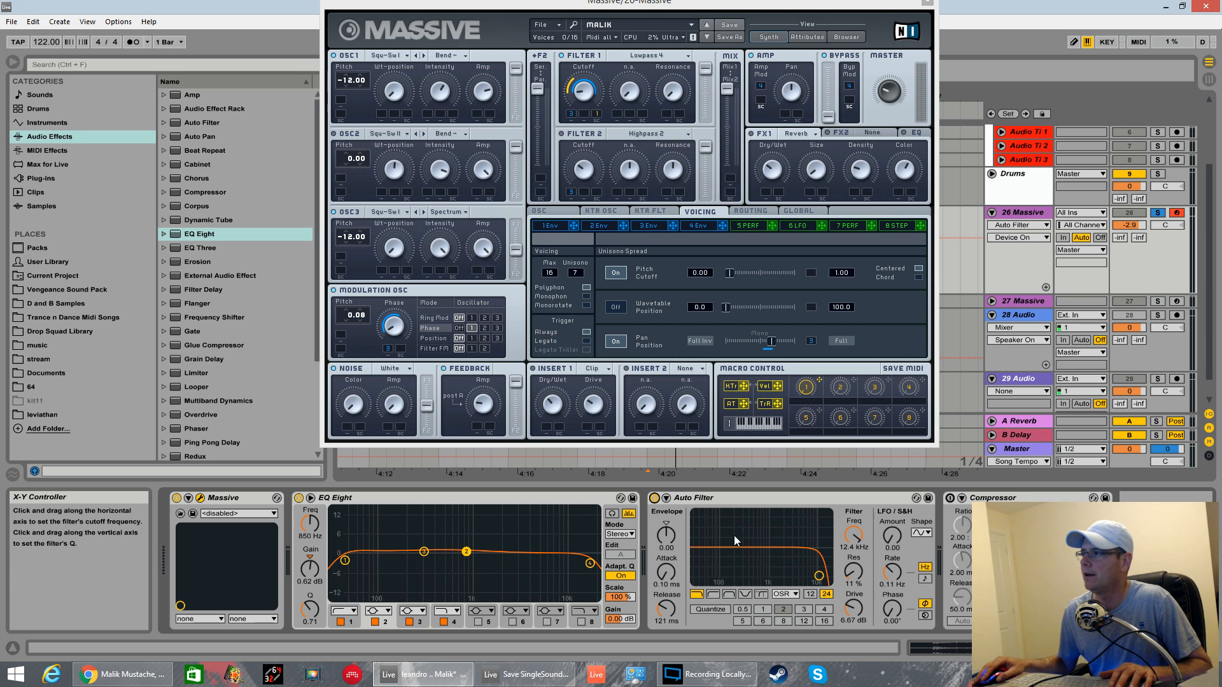
pyautogui.click(655, 499)
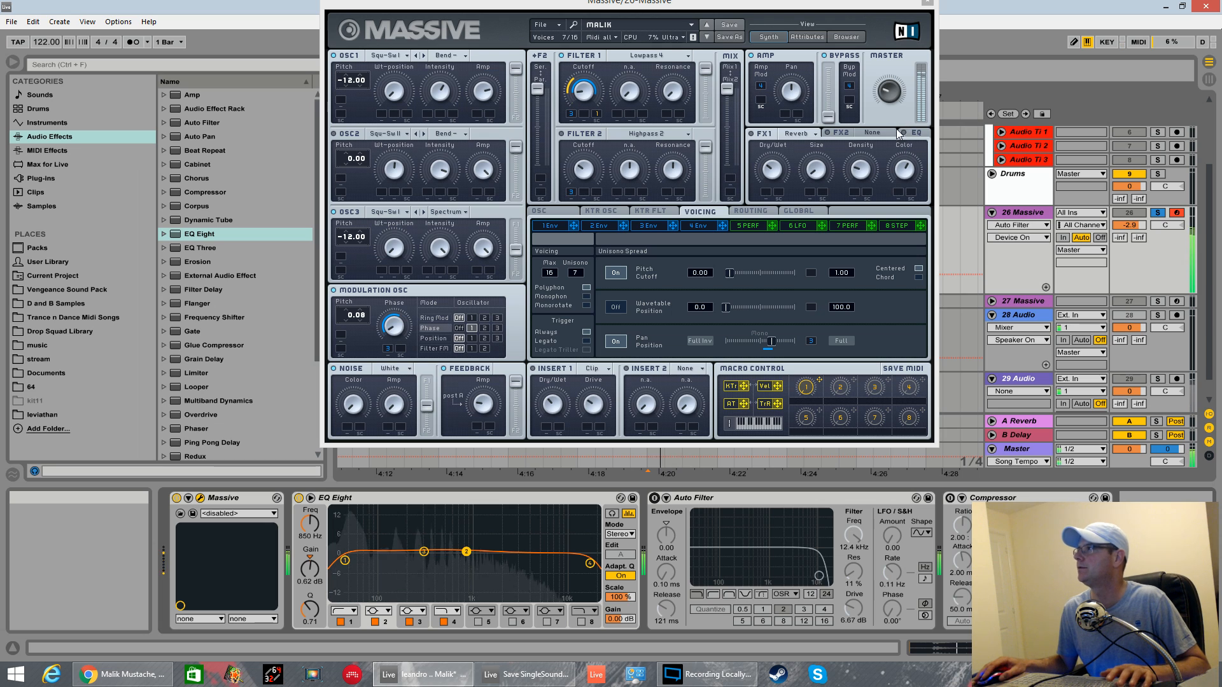
# Step: Create a new sound in Massive and reposition its window so the whole synth is visible
pyautogui.click(556, 27)
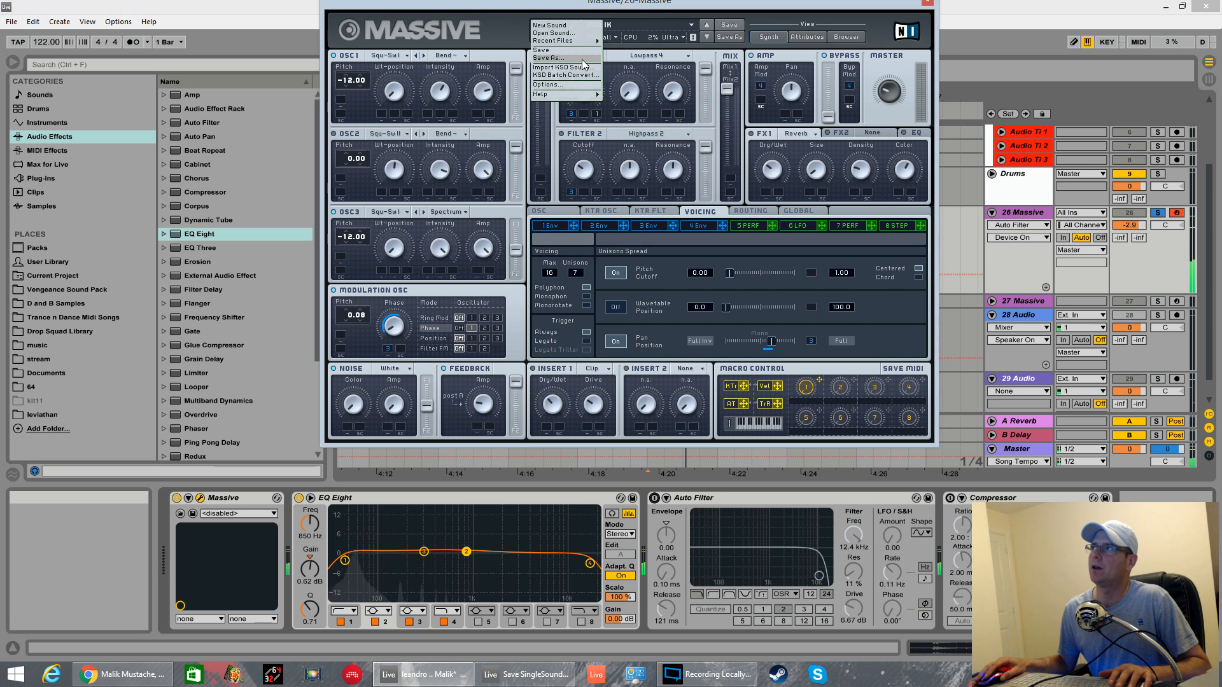
pyautogui.click(551, 25)
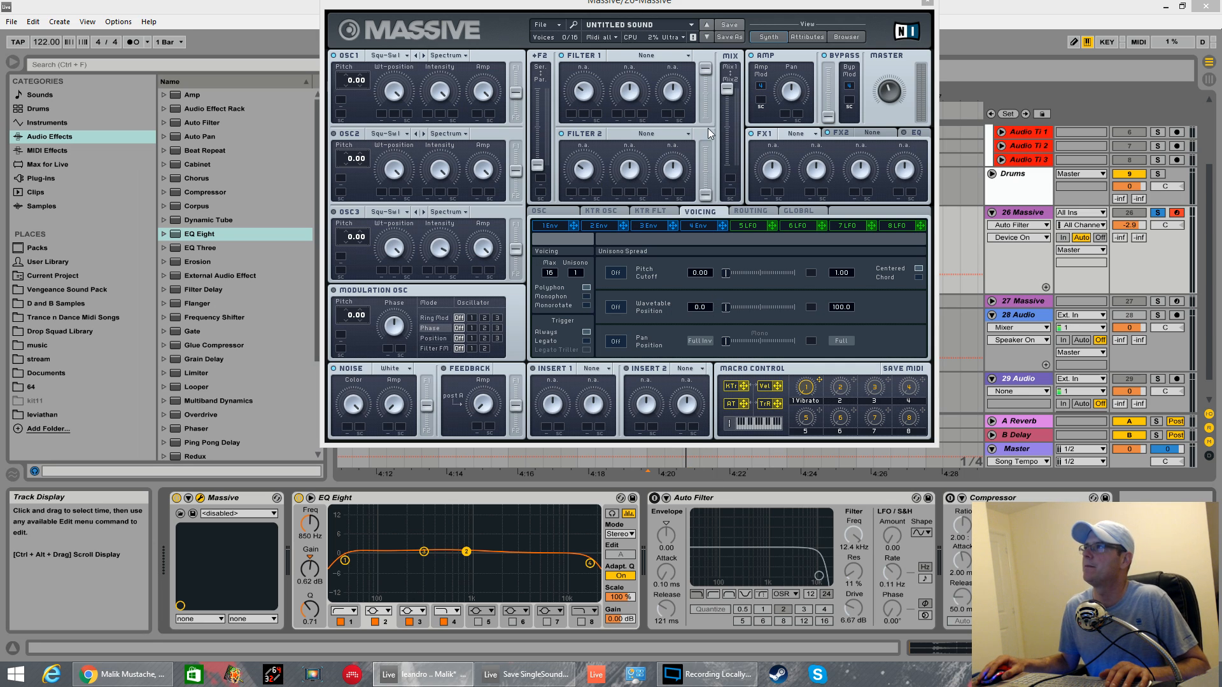
pyautogui.moveTo(711, 7); pyautogui.dragTo(664, 54)
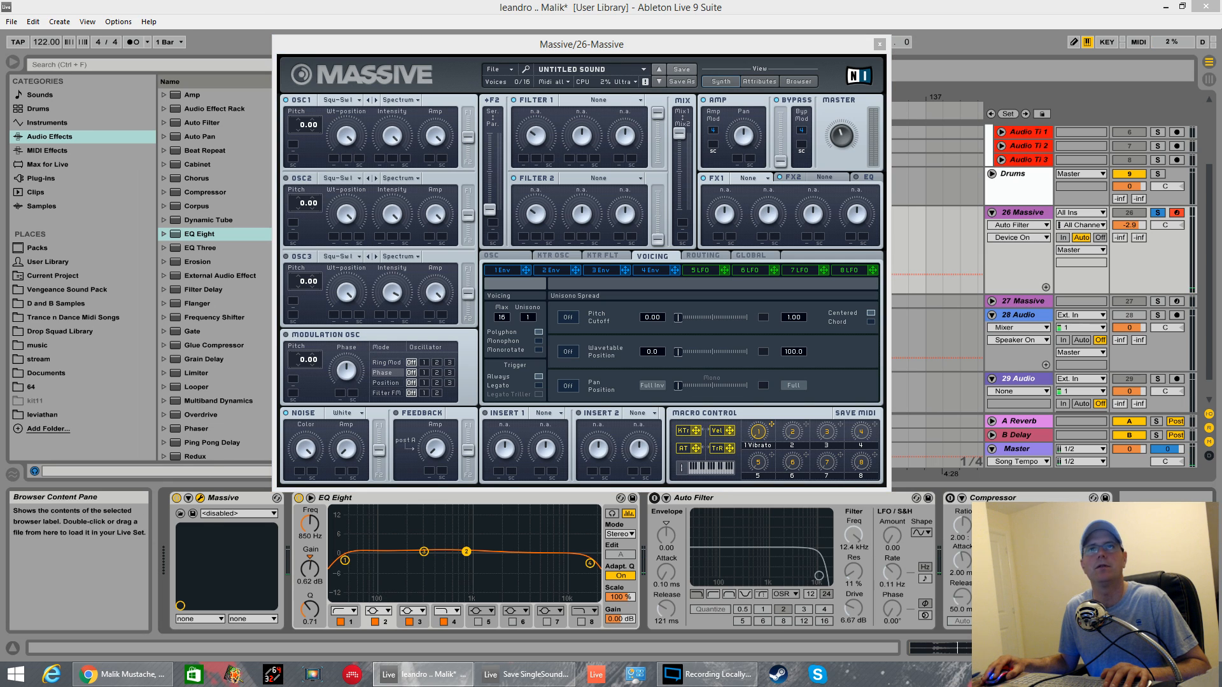
# Step: Set OSC2's wavetable to Square-Saw II
pyautogui.click(359, 127)
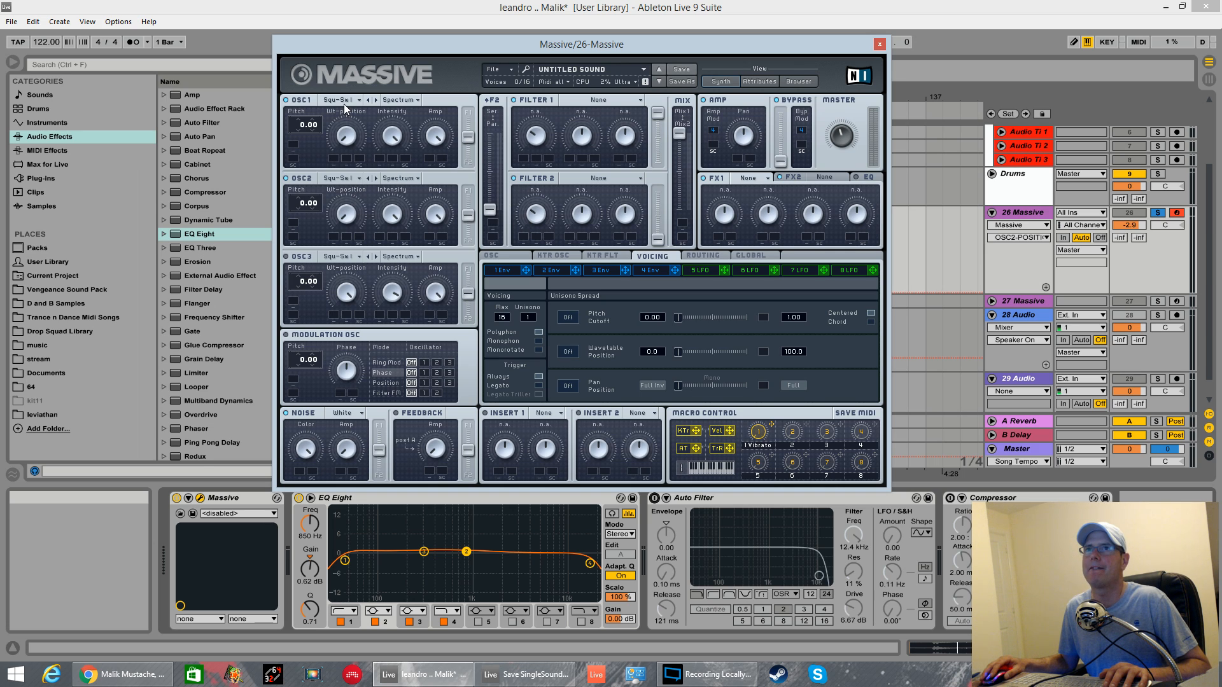
pyautogui.click(359, 180)
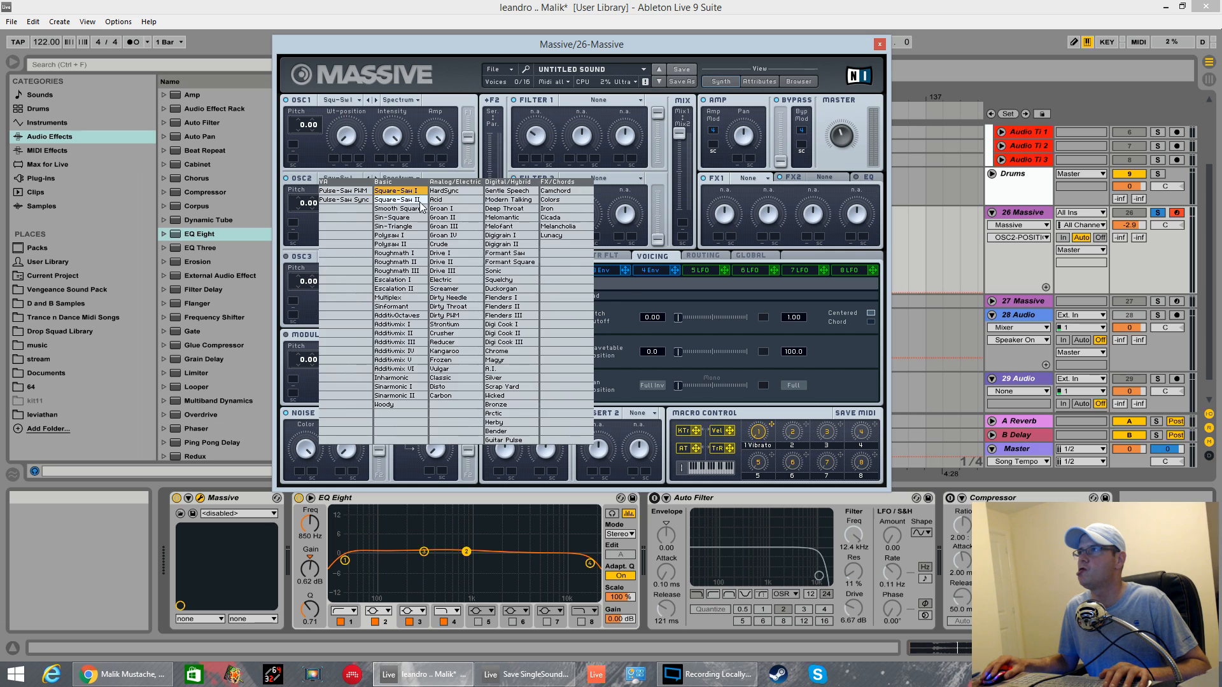
pyautogui.click(419, 200)
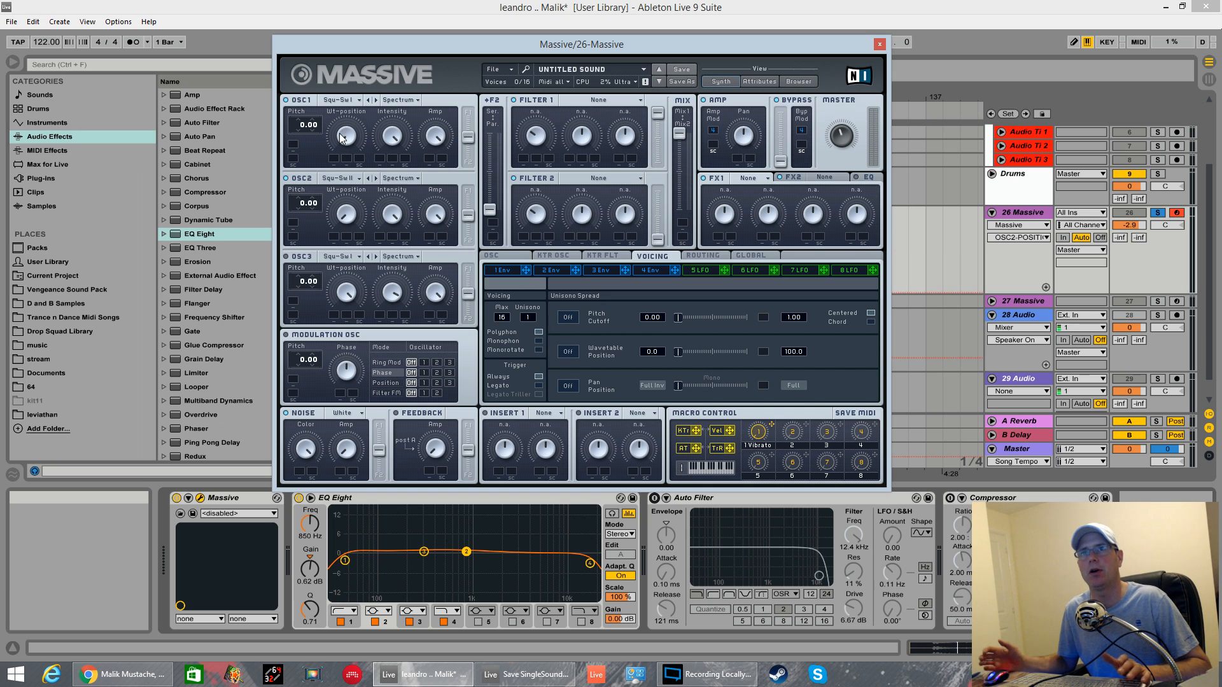
# Step: Set OSC1's pitch to -12.00 and OSC2's pitch to -13.00, and audition a note
pyautogui.moveTo(300, 125); pyautogui.dragTo(299, 143)
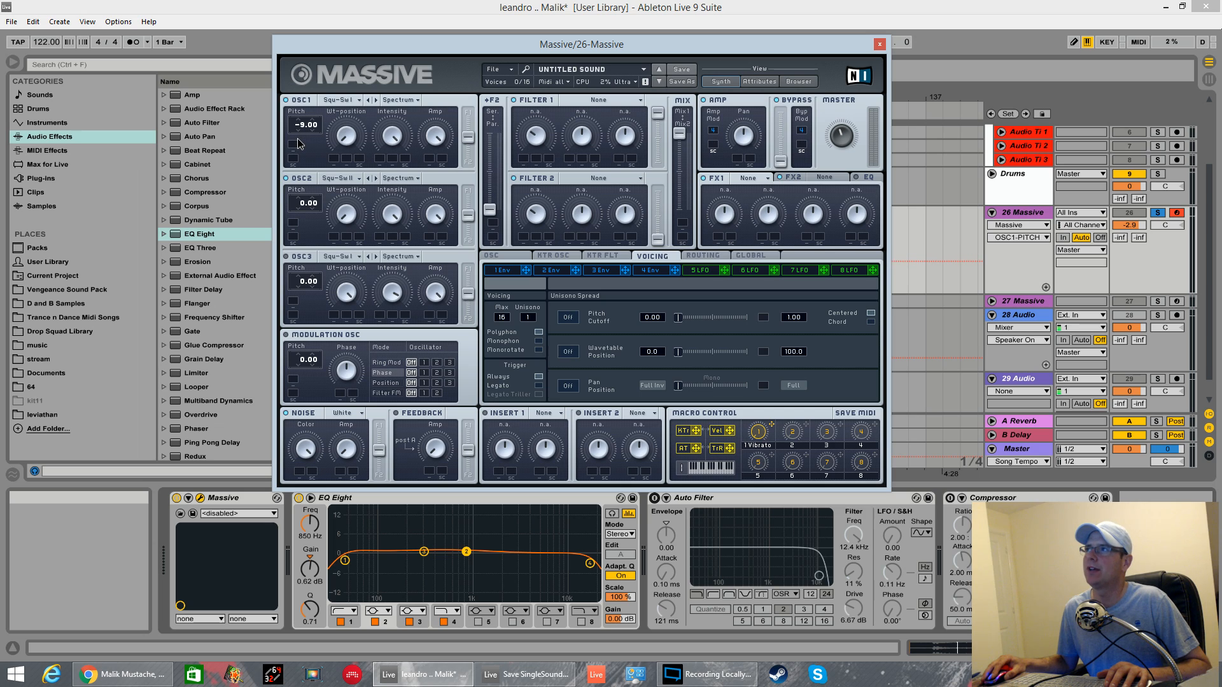
pyautogui.doubleClick(297, 133)
pyautogui.moveTo(299, 132); pyautogui.dragTo(302, 139)
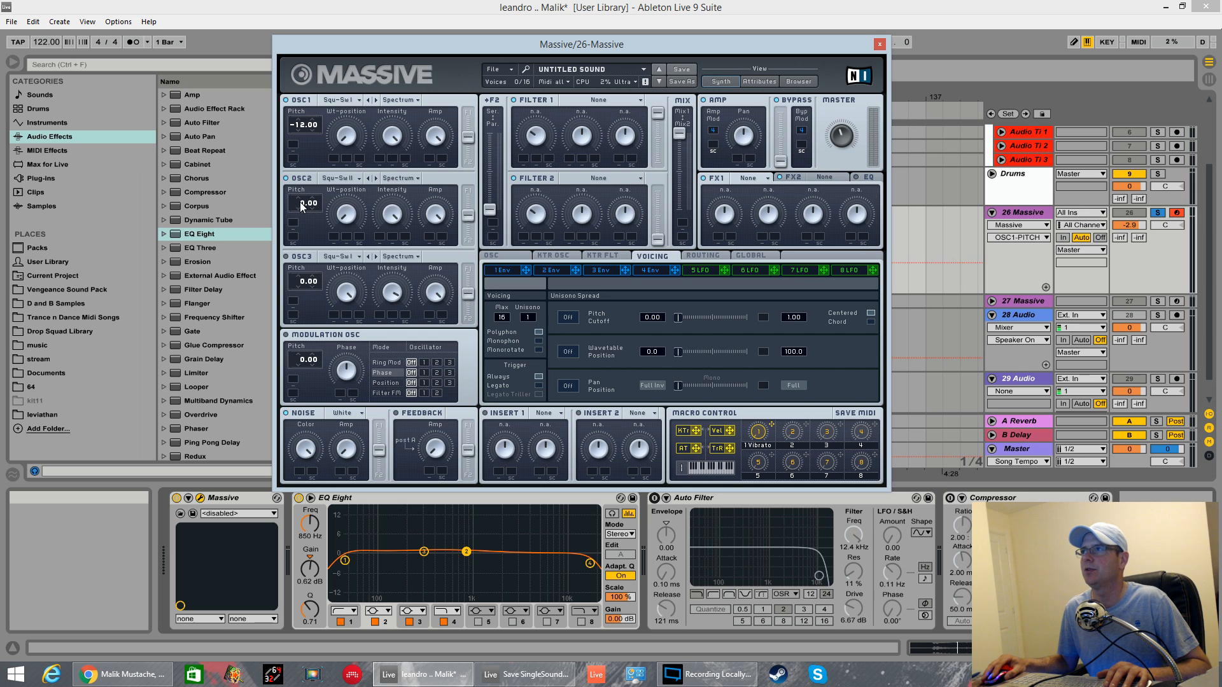
pyautogui.moveTo(295, 208); pyautogui.dragTo(301, 222)
pyautogui.press('a')
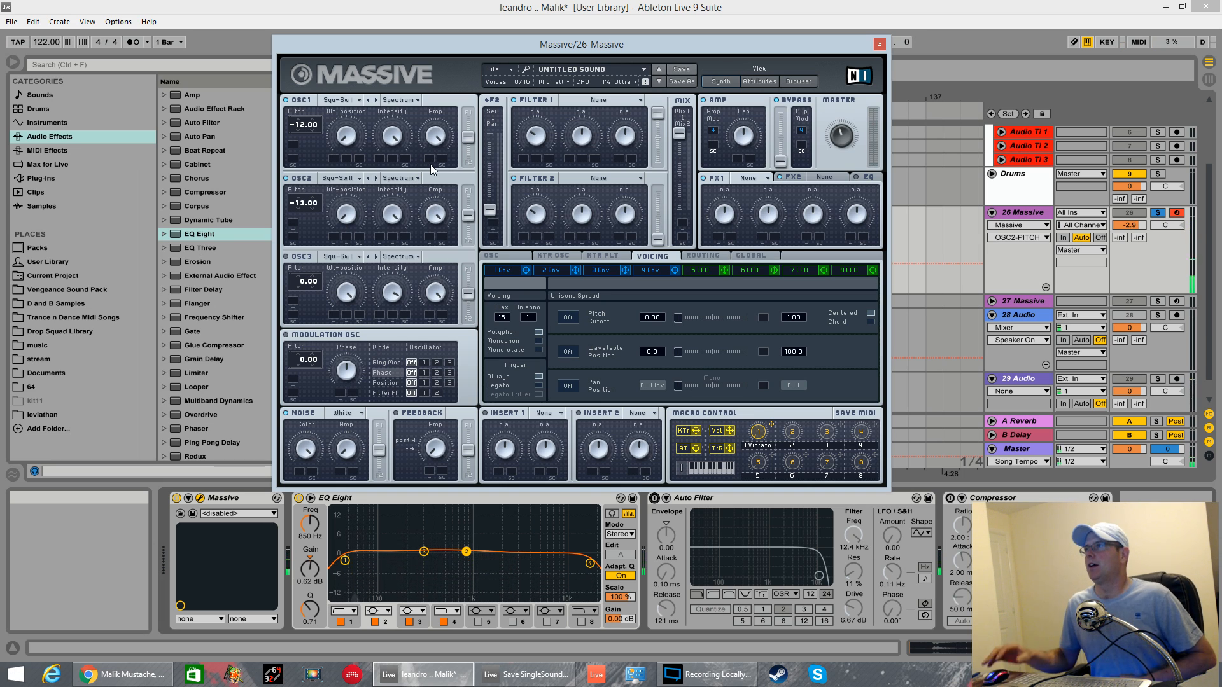
# Step: Route OSC1 and OSC2 entirely into Filter 1
pyautogui.moveTo(471, 138); pyautogui.dragTo(471, 113)
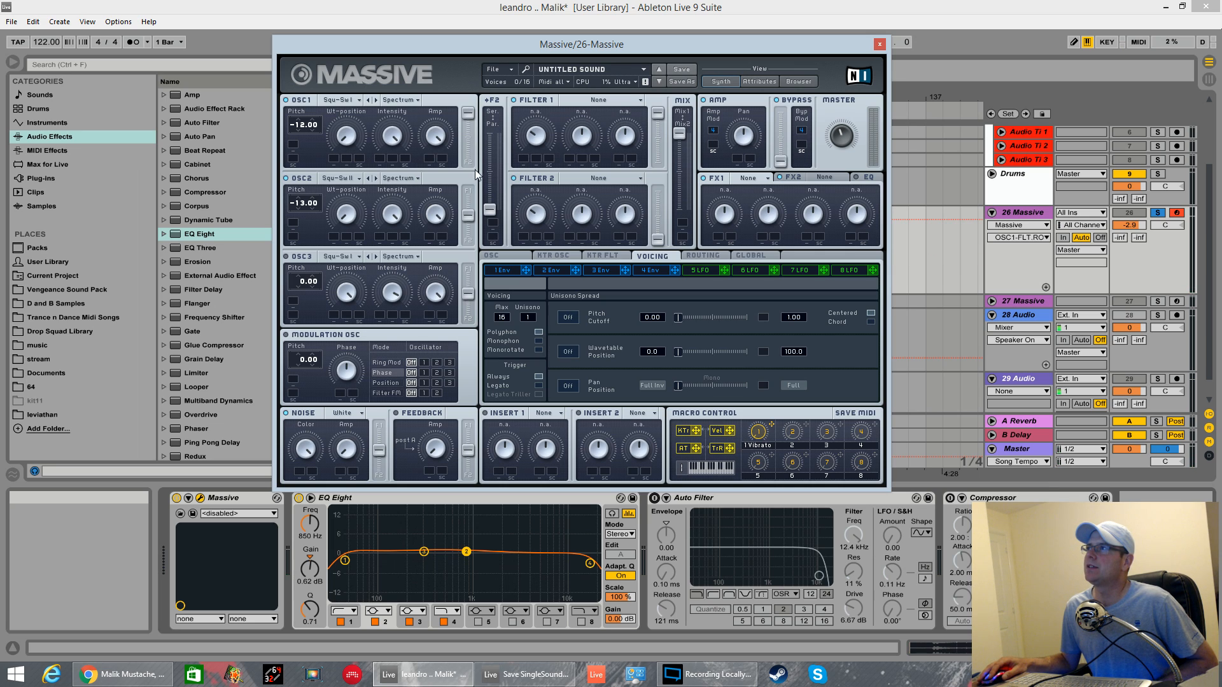
pyautogui.moveTo(464, 220); pyautogui.dragTo(465, 192)
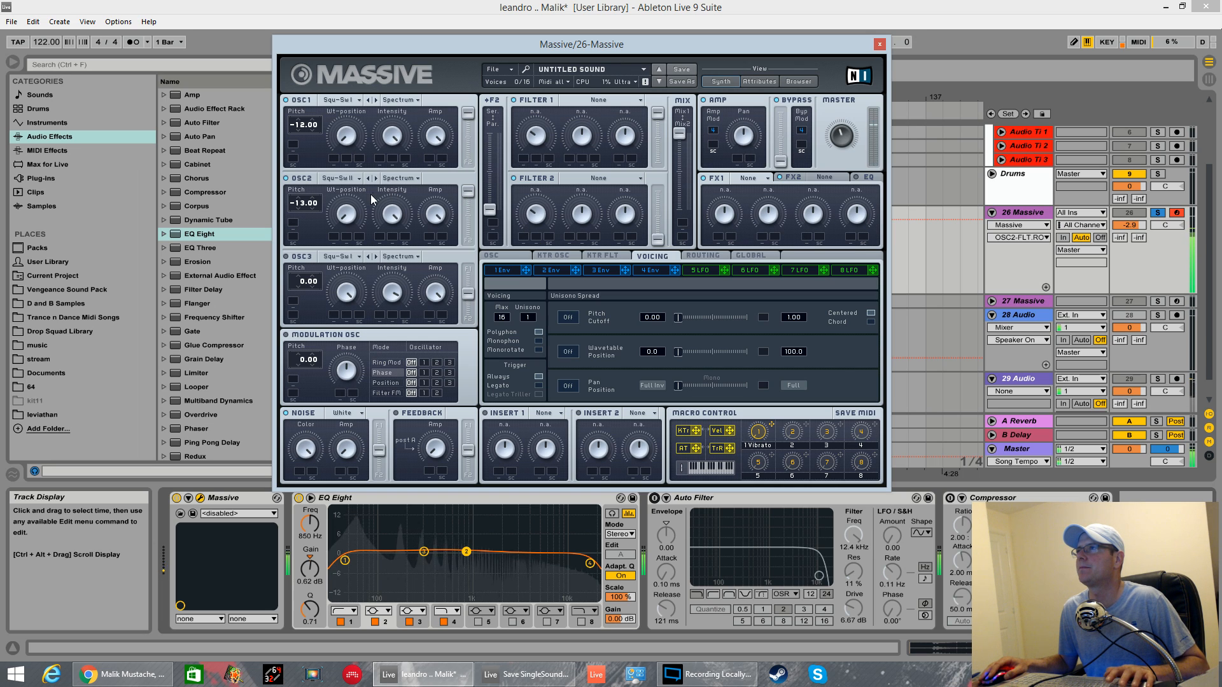
# Step: Set OSC2's pitch to -12.00 and switch the Filter 2 routing fader fully to serial
pyautogui.moveTo(301, 206); pyautogui.dragTo(301, 201)
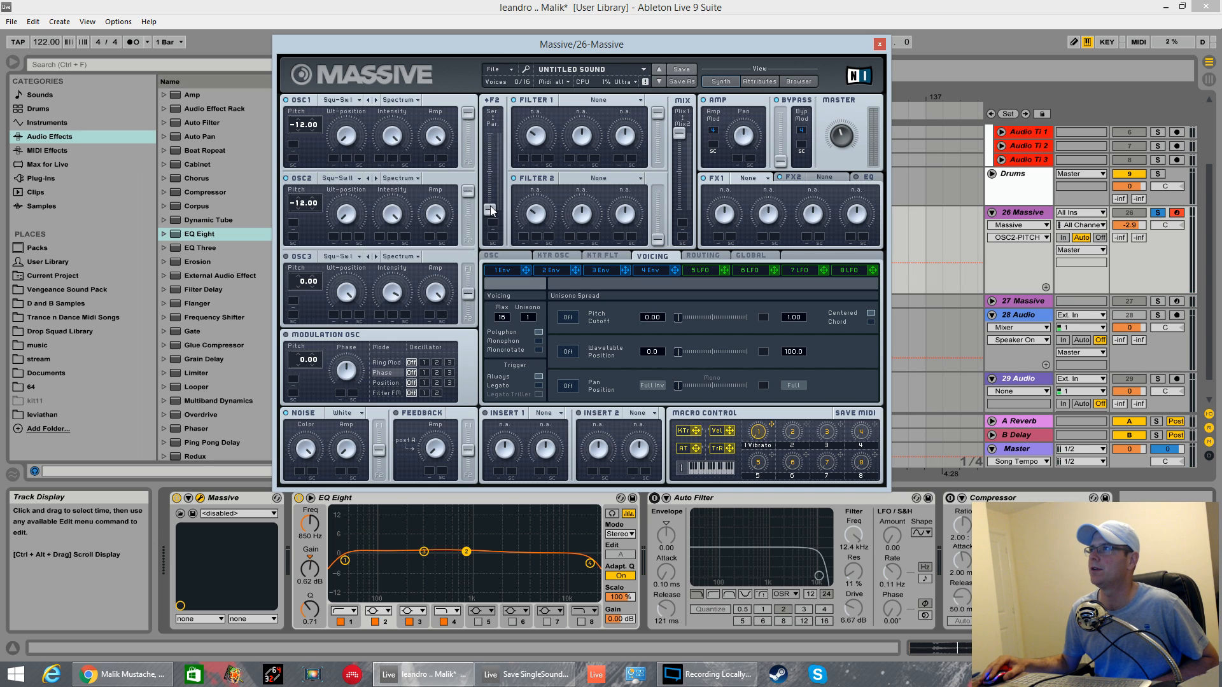
pyautogui.moveTo(489, 208); pyautogui.dragTo(494, 5)
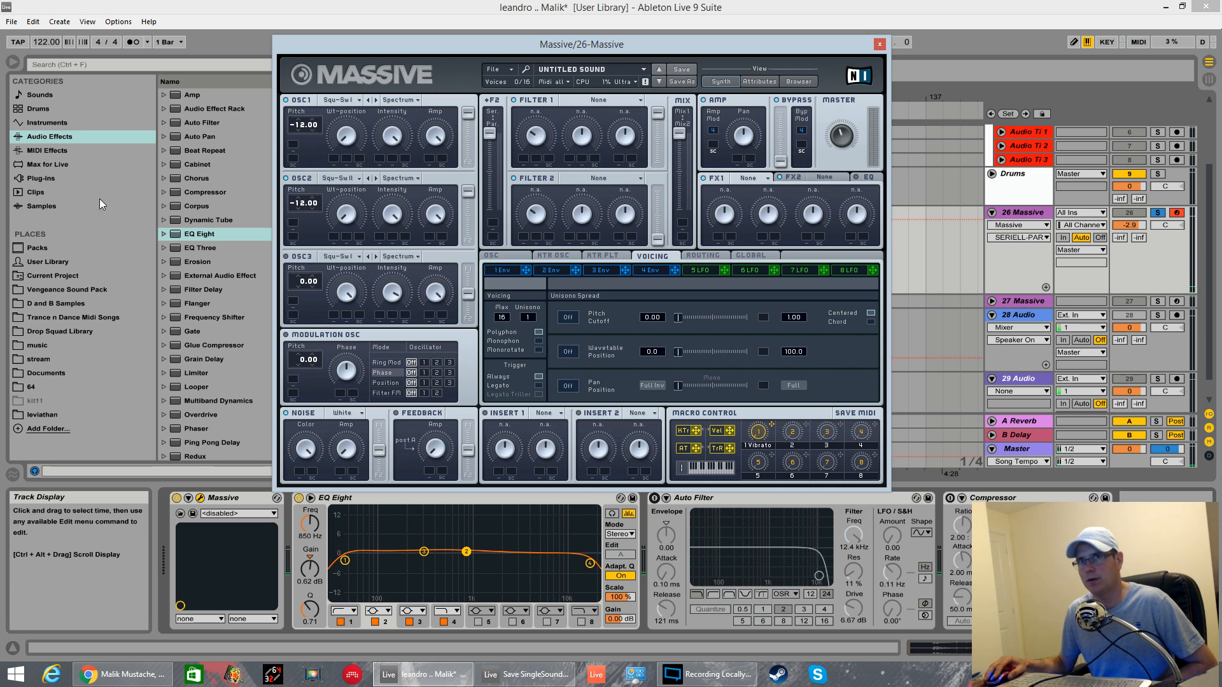
# Step: Set the oscillator mode of OSC1 and OSC2 to Bend -
pyautogui.click(405, 102)
pyautogui.click(413, 124)
pyautogui.click(404, 179)
pyautogui.click(414, 201)
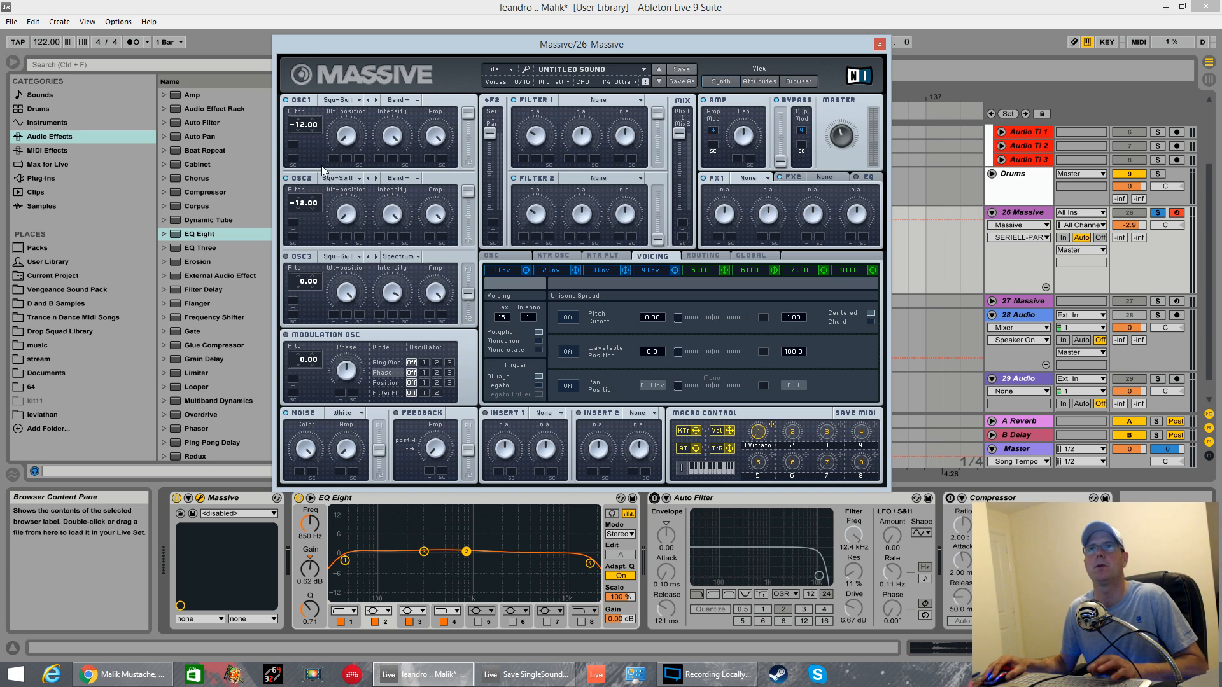
# Step: Reduce OSC1's Intensity and switch OSC2's mode back to Spectrum
pyautogui.moveTo(398, 141); pyautogui.dragTo(396, 188)
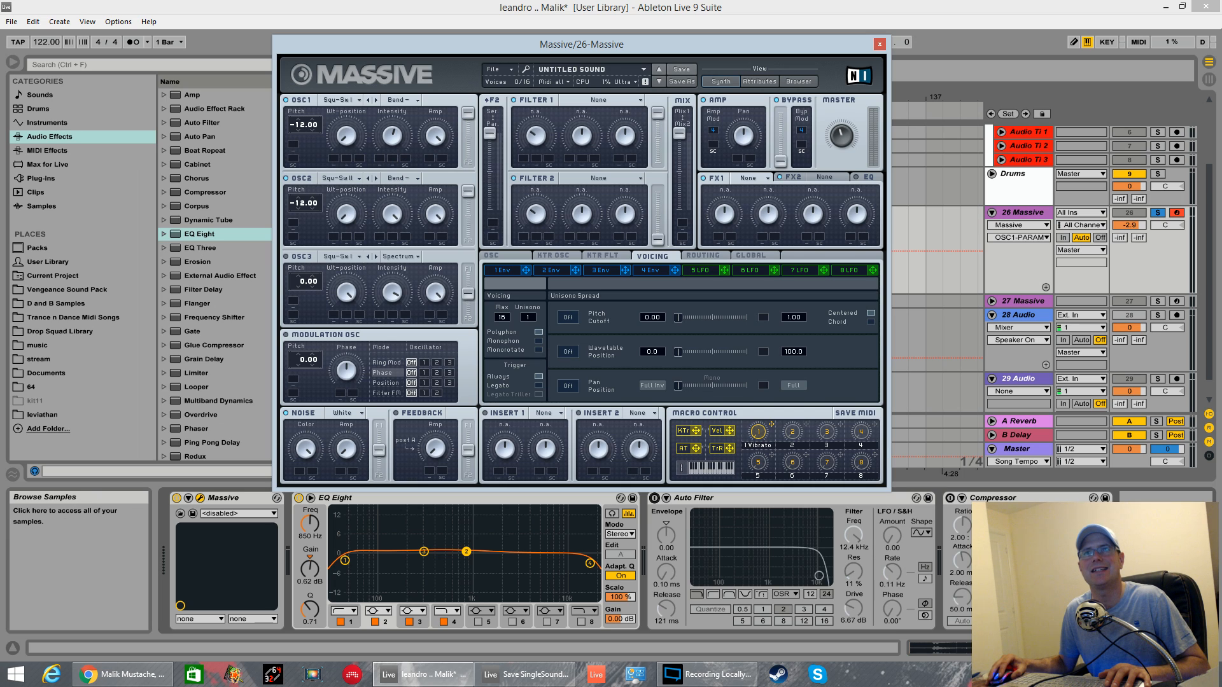
pyautogui.click(418, 180)
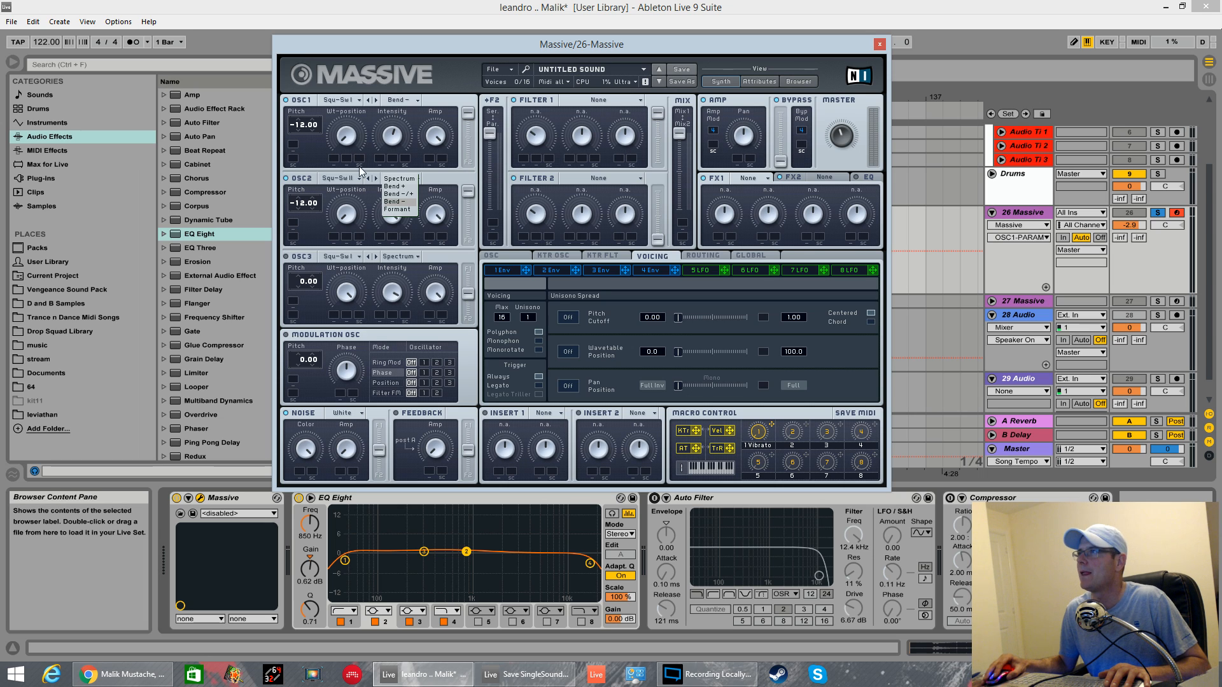
pyautogui.click(399, 179)
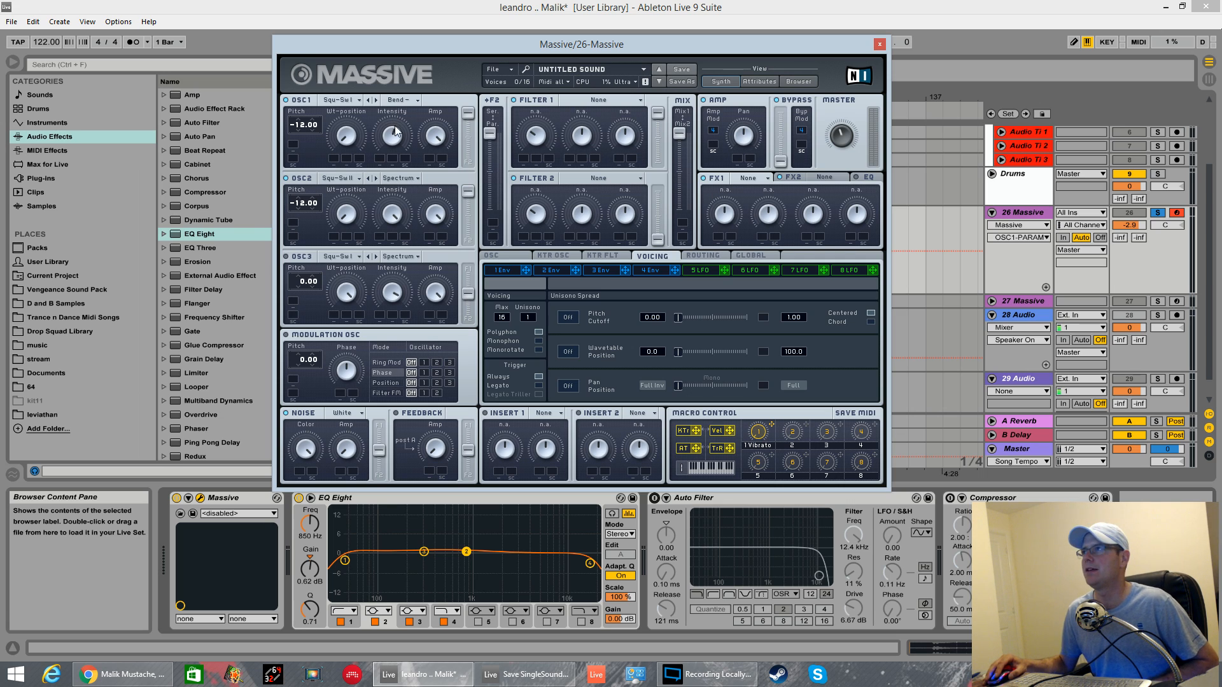
# Step: Lower OSC1's Amp slightly and audition a note
pyautogui.click(446, 139)
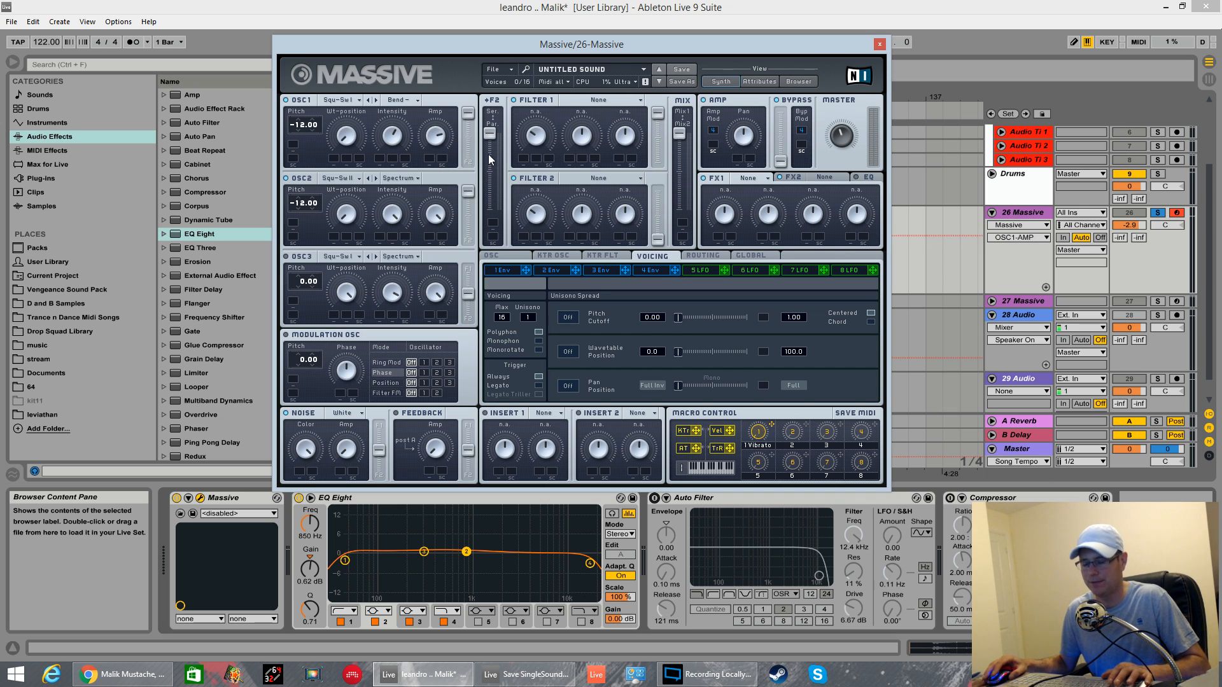
pyautogui.press('g')
pyautogui.press('g')
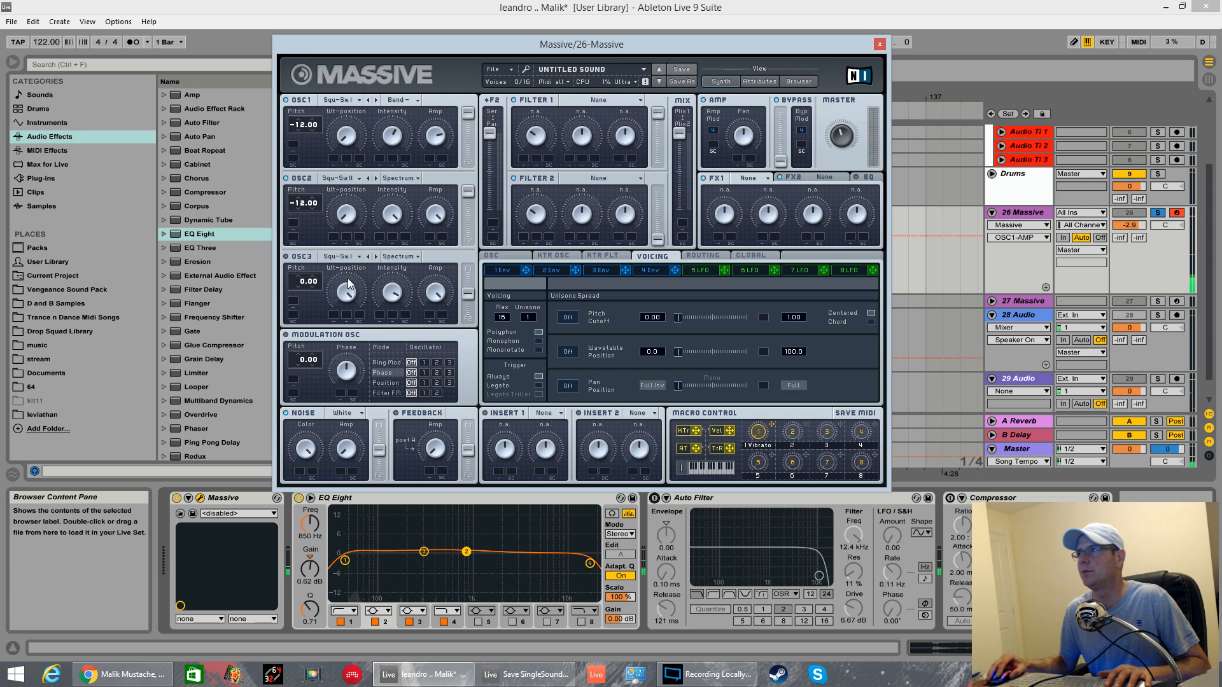
# Step: Raise OSC3's Intensity, audition notes, and route OSC3 entirely into Filter 1
pyautogui.moveTo(382, 302); pyautogui.dragTo(390, 288)
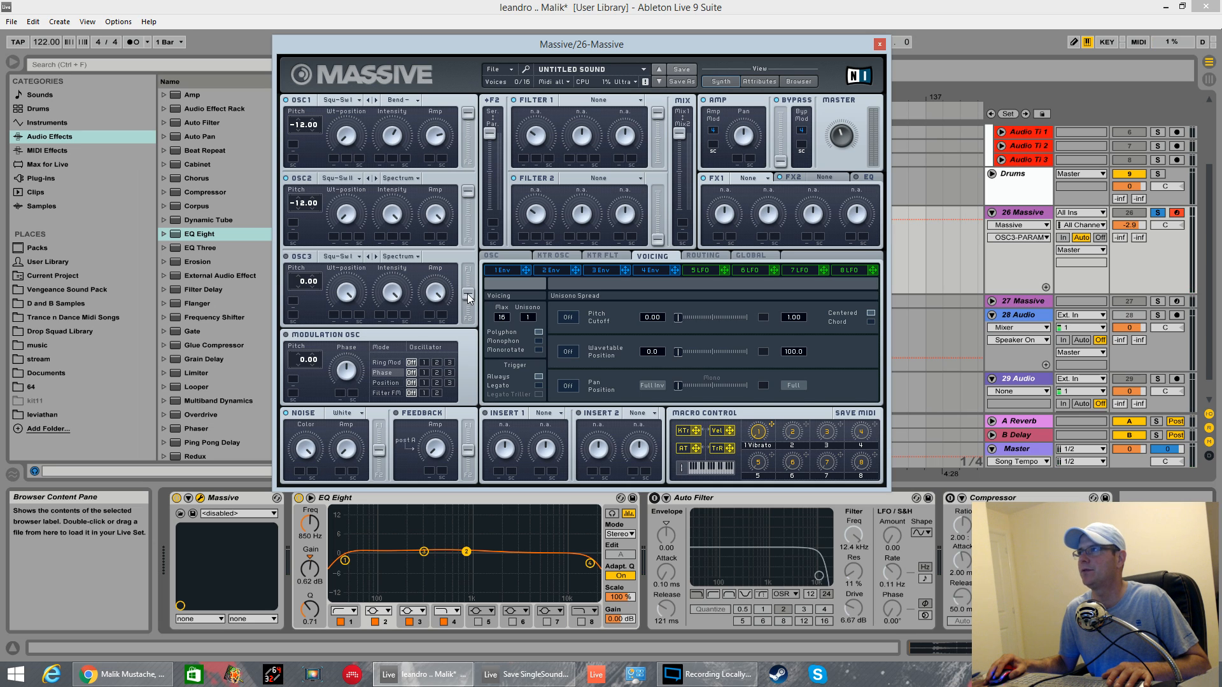
pyautogui.press('g')
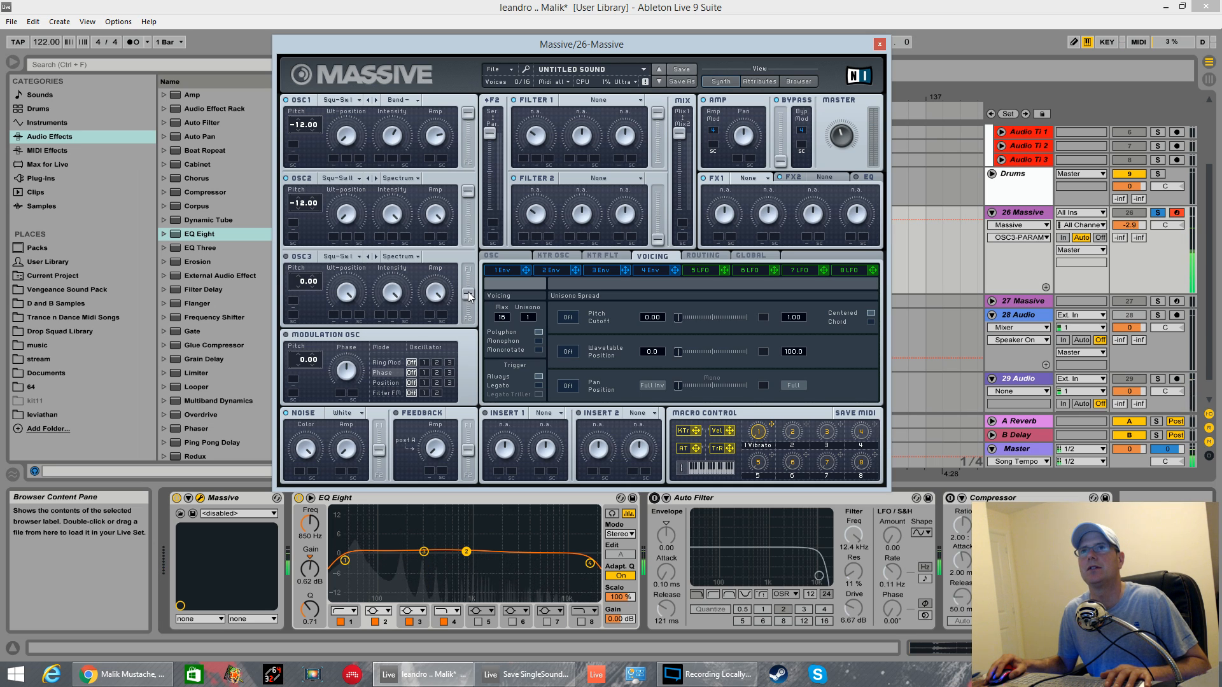
pyautogui.press('g')
pyautogui.moveTo(468, 296); pyautogui.dragTo(469, 268)
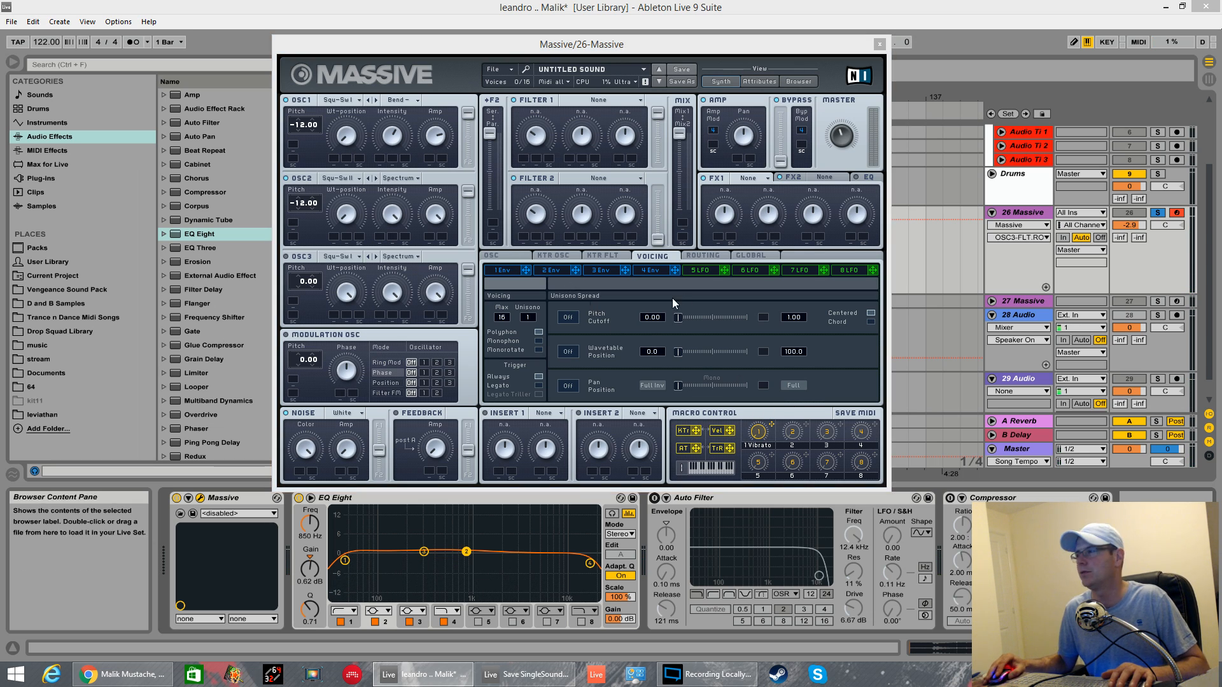
# Step: Lower Envelope 4's decay level and shorten its attack time
pyautogui.click(658, 272)
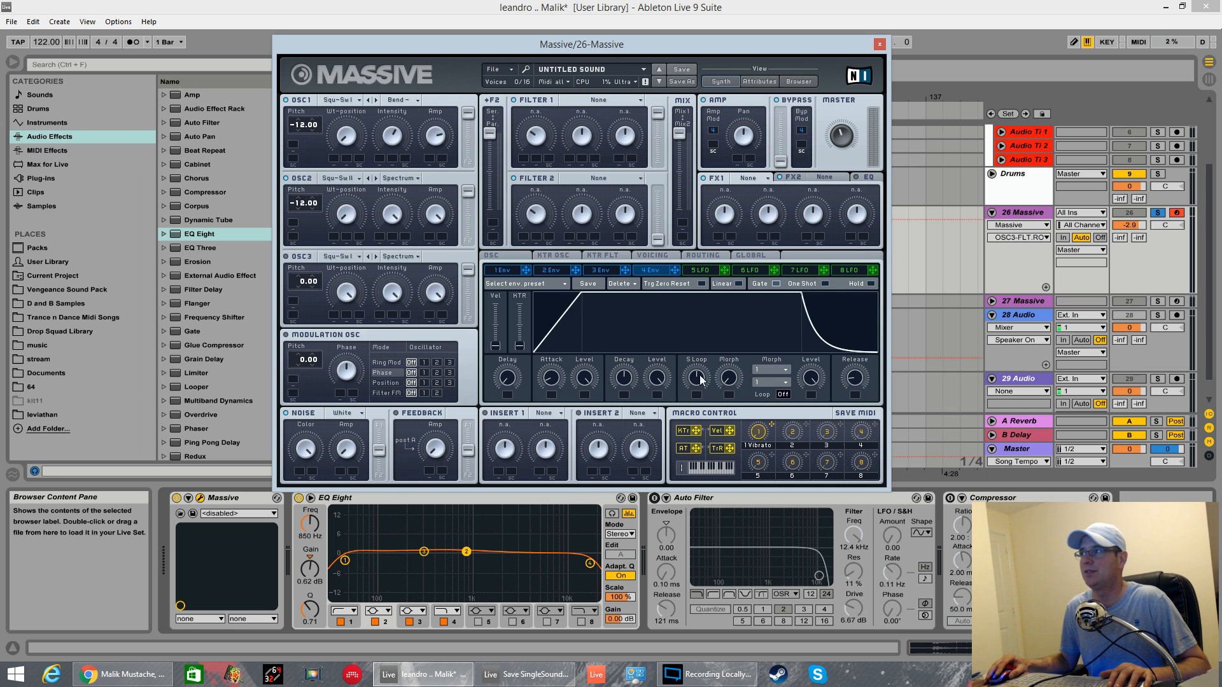
pyautogui.moveTo(660, 382); pyautogui.dragTo(659, 417)
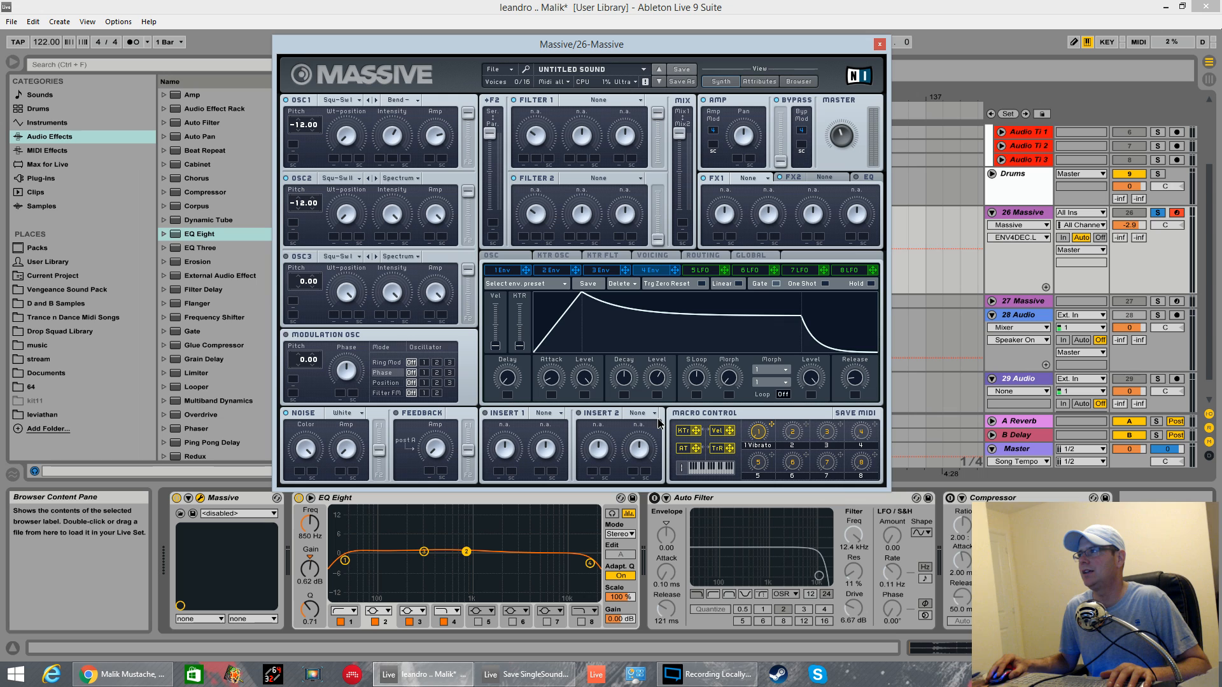
pyautogui.moveTo(659, 421); pyautogui.dragTo(658, 429)
pyautogui.moveTo(550, 379)
pyautogui.mouseDown()
pyautogui.moveTo(554, 321)
pyautogui.moveTo(538, 361)
pyautogui.mouseUp()
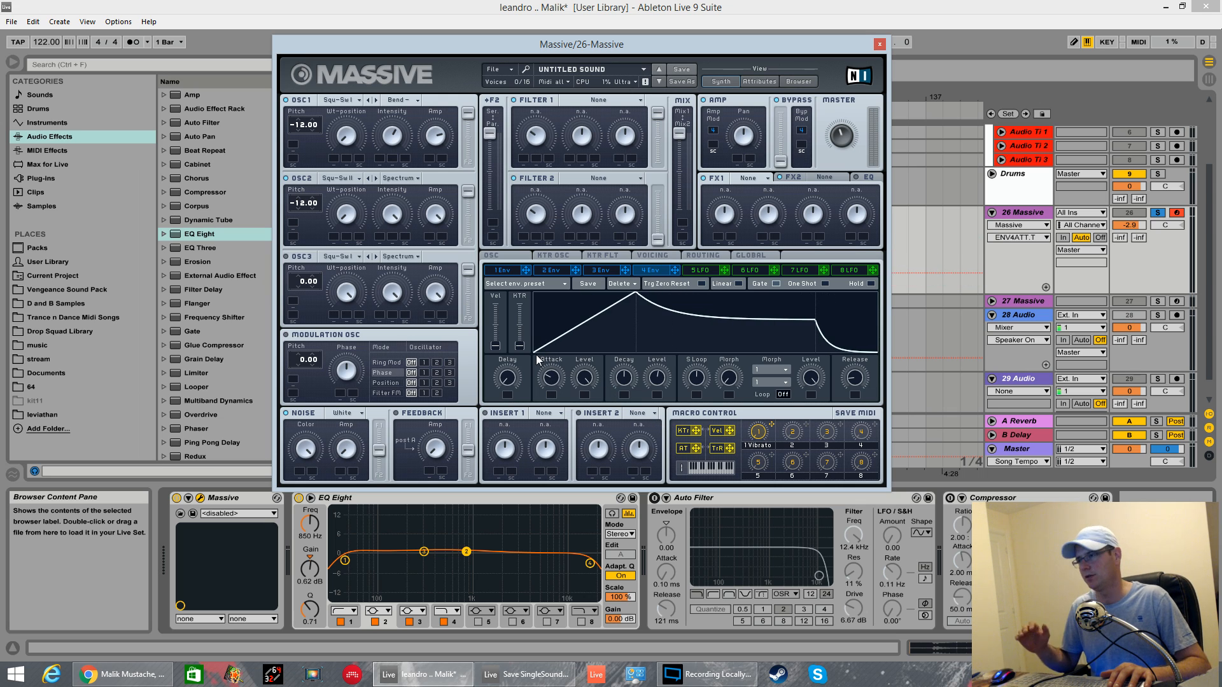
pyautogui.moveTo(546, 378); pyautogui.dragTo(544, 424)
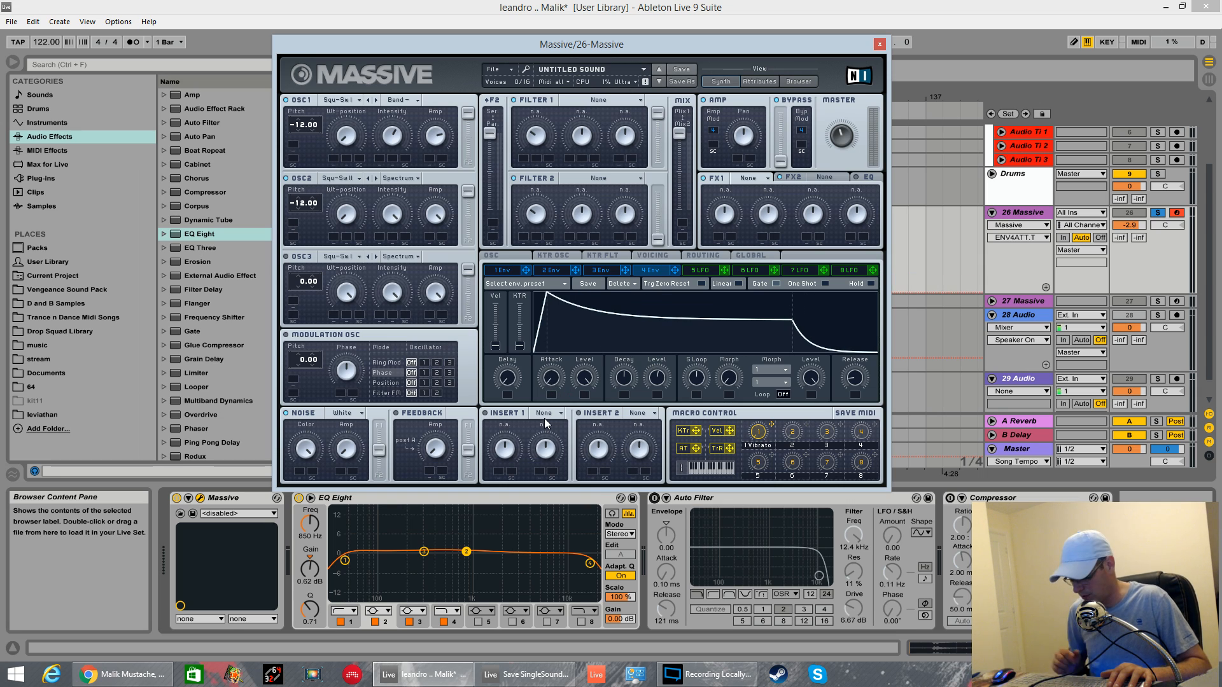
# Step: Add a moderate delay before Envelope 4's attack, auditioning notes while adjusting it
pyautogui.moveTo(508, 380); pyautogui.dragTo(495, 347)
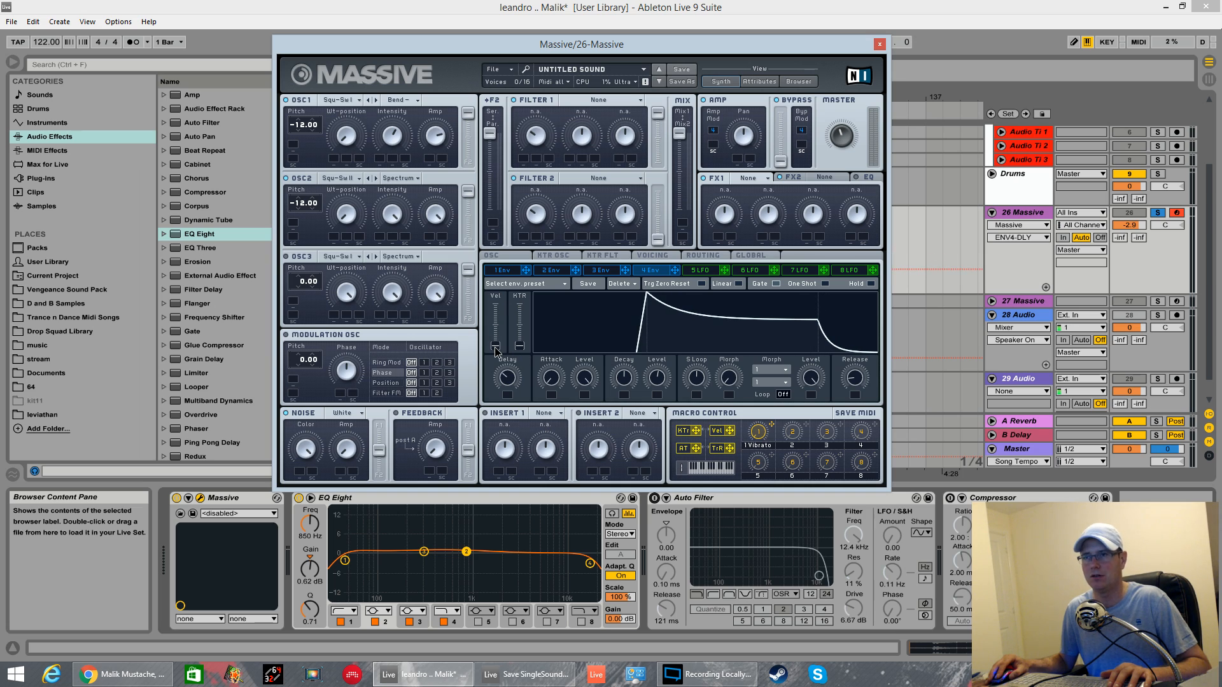
pyautogui.moveTo(503, 365); pyautogui.dragTo(522, 331)
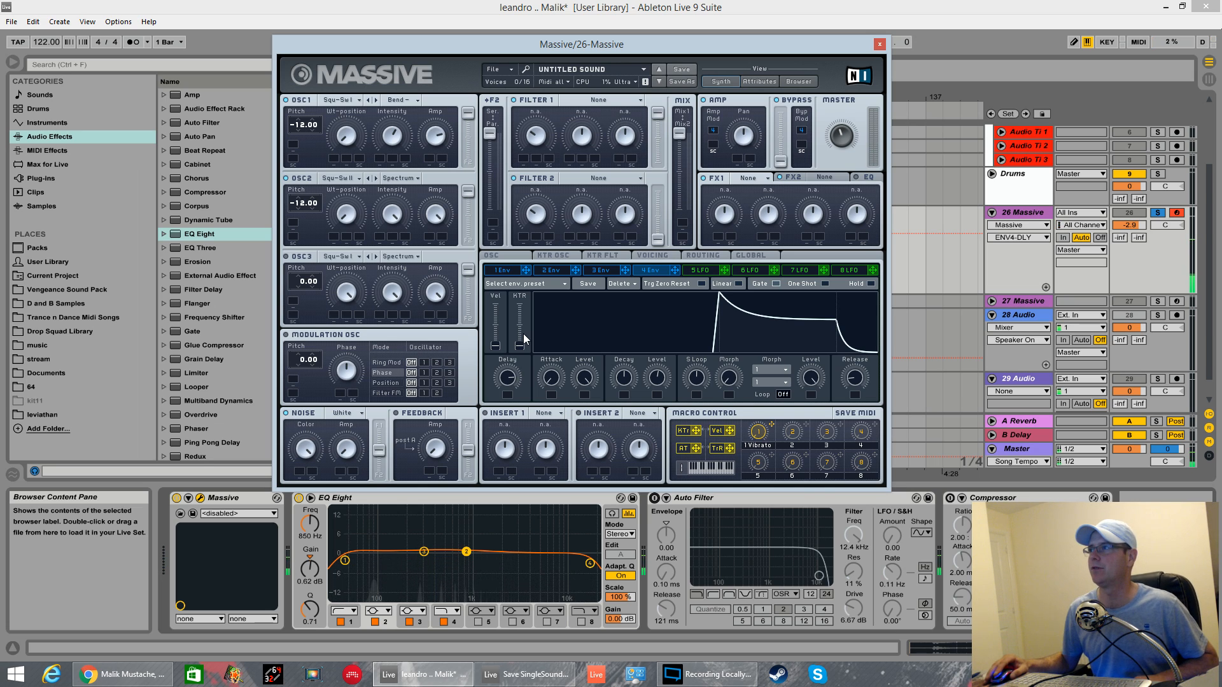
pyautogui.moveTo(513, 376); pyautogui.dragTo(519, 418)
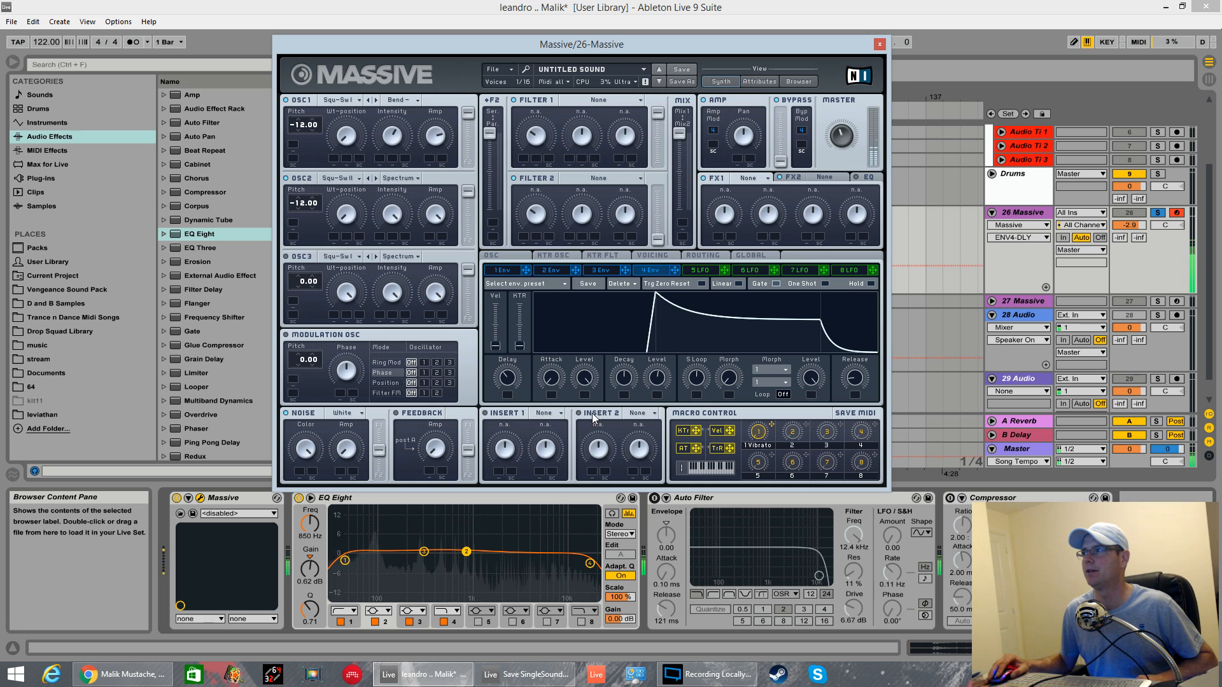
pyautogui.moveTo(512, 386); pyautogui.dragTo(515, 388)
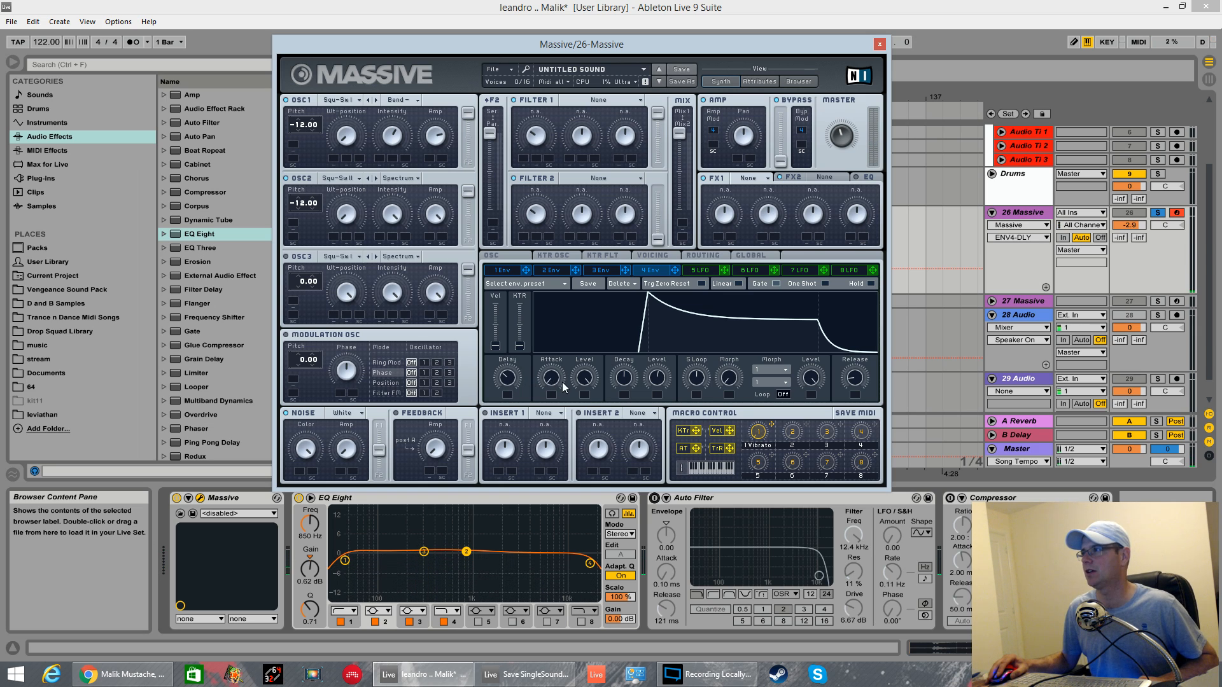
# Step: Lengthen Envelope 4's attack and adjust its decay time while auditioning notes
pyautogui.moveTo(555, 382); pyautogui.dragTo(549, 363)
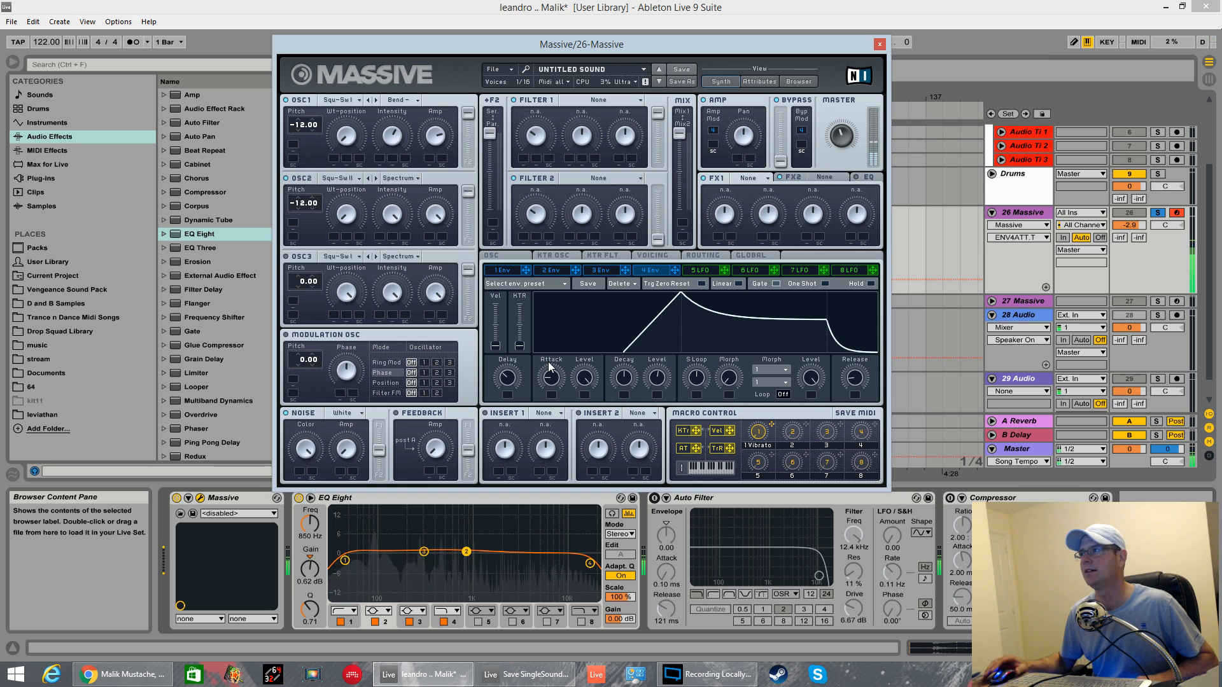
pyautogui.moveTo(625, 375); pyautogui.dragTo(635, 355)
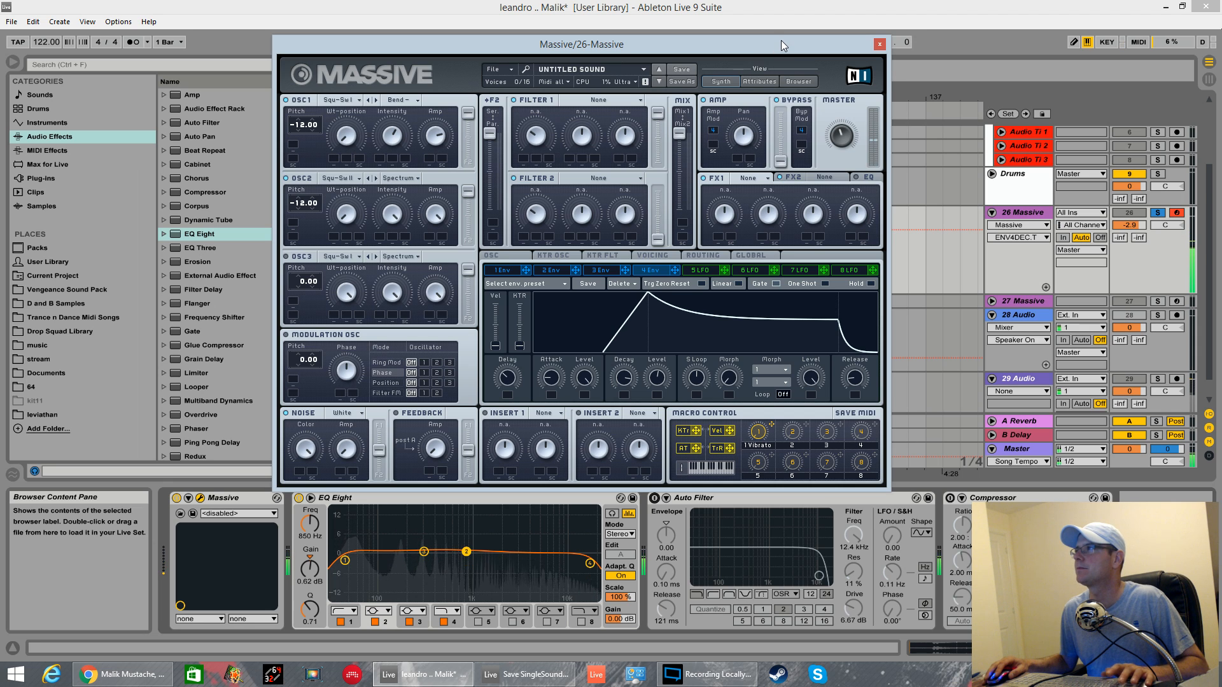
# Step: Move the Massive window clear of the transport controls and set the Unisono voice count to 7
pyautogui.moveTo(781, 42); pyautogui.dragTo(770, 96)
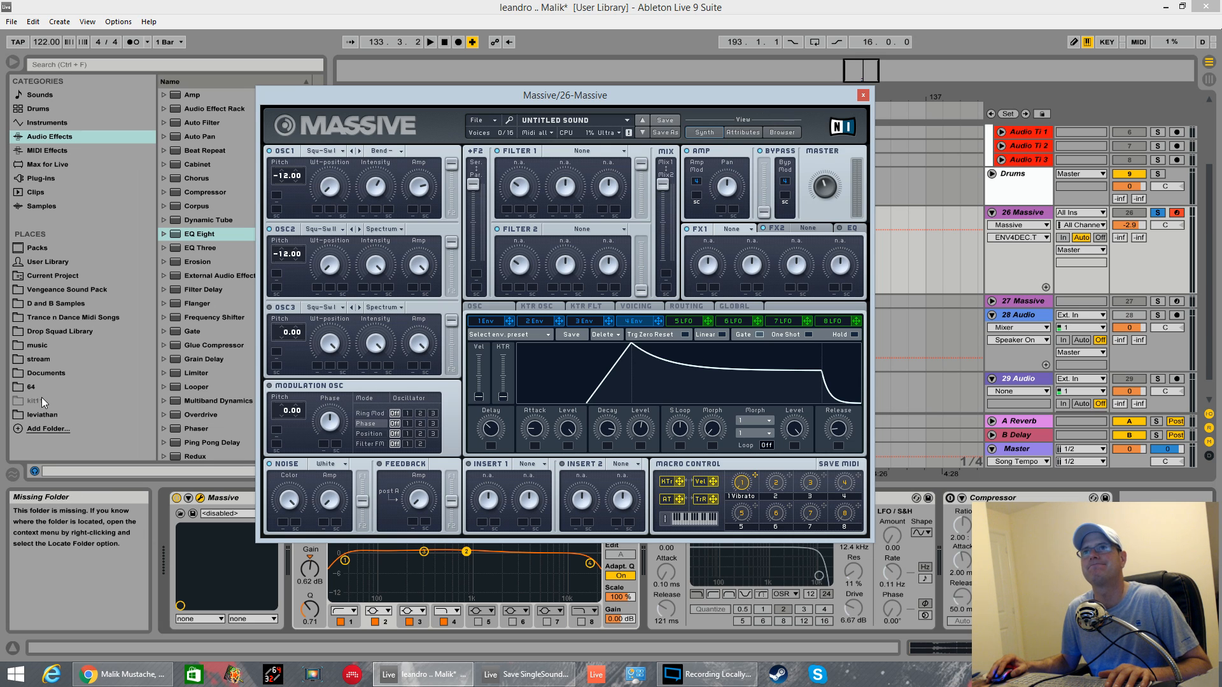
pyautogui.click(647, 307)
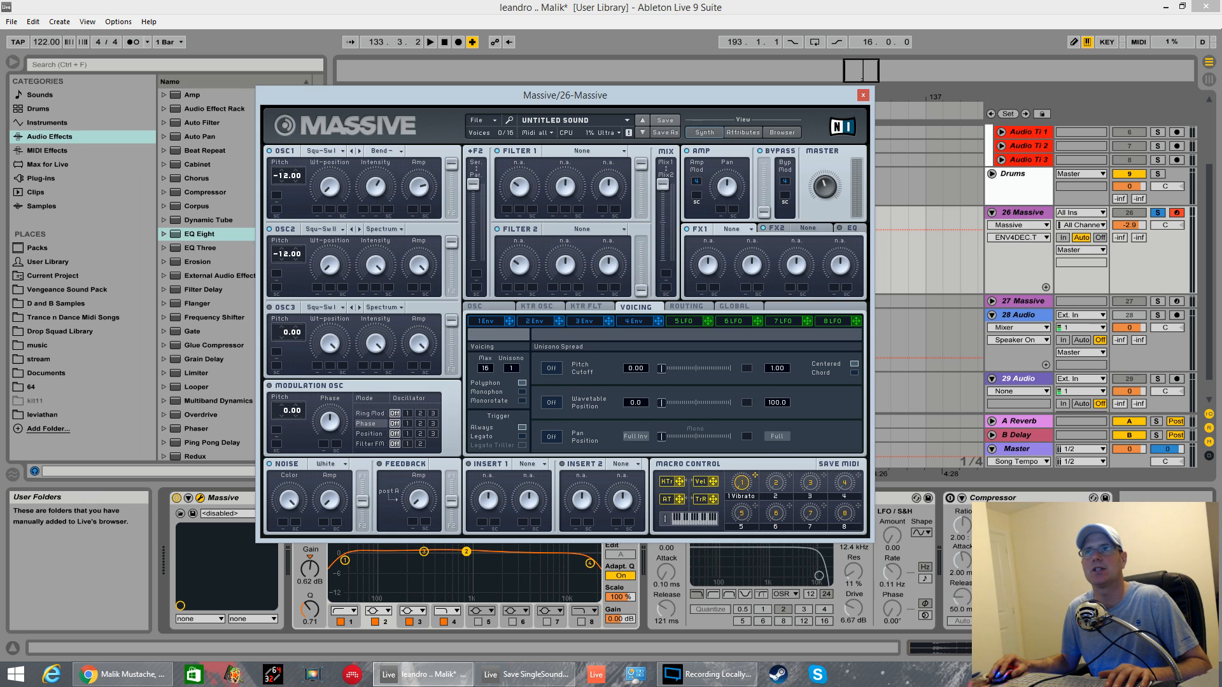
pyautogui.click(513, 370)
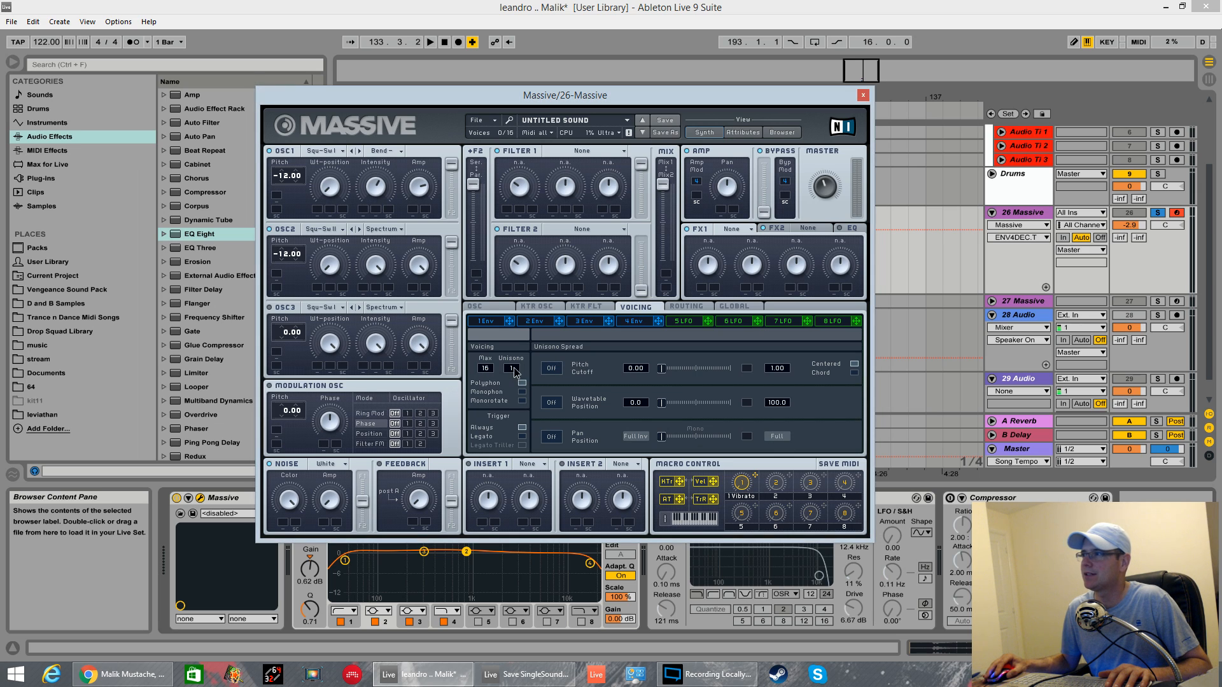
pyautogui.moveTo(517, 359); pyautogui.dragTo(518, 355)
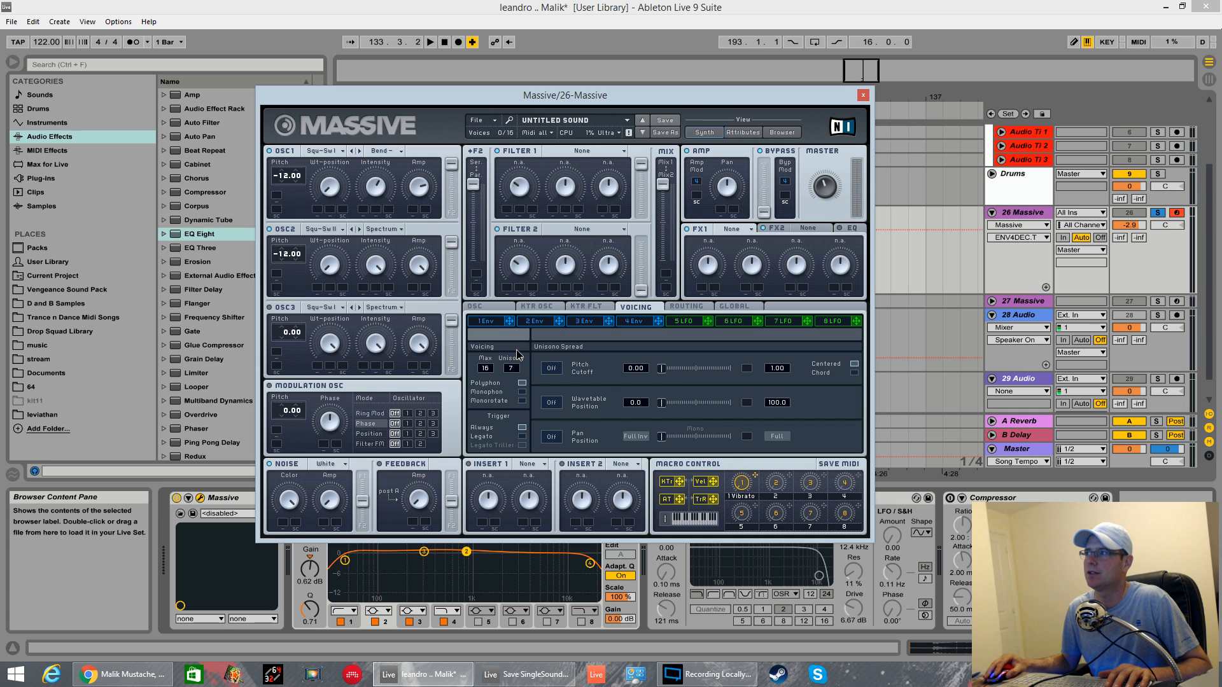
# Step: Enable the unison Pitch Cutoff spread, raise its amount slightly, and audition the sound with playback
pyautogui.click(551, 369)
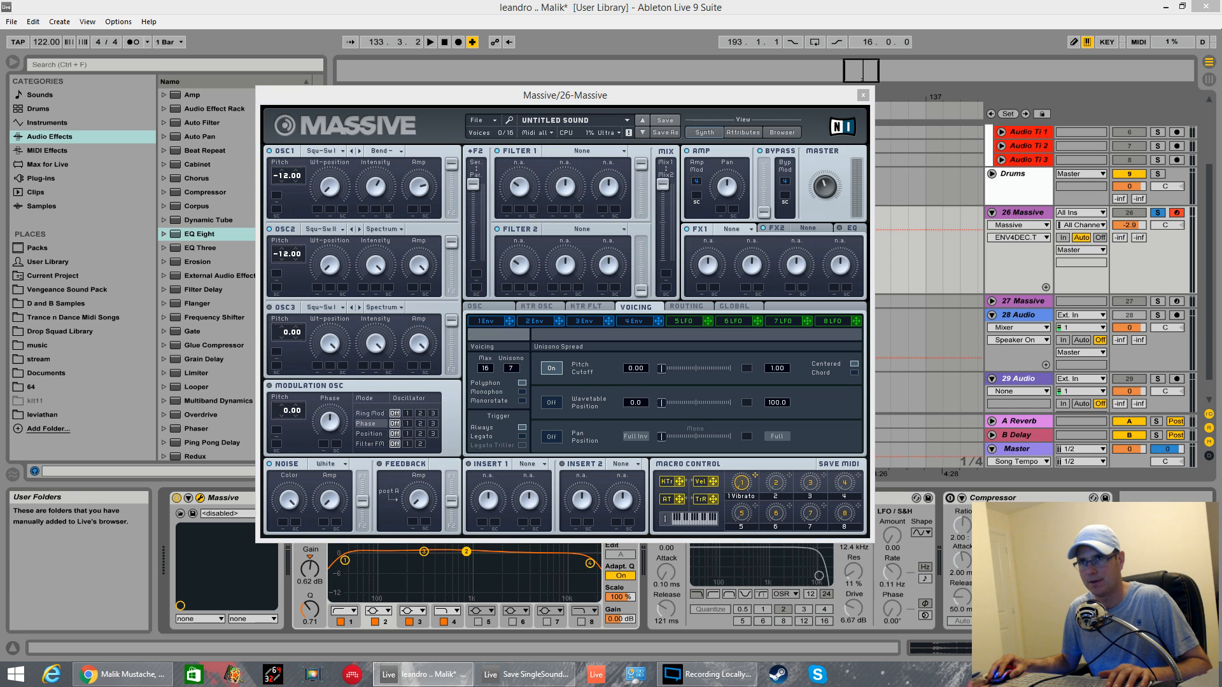
pyautogui.click(663, 369)
pyautogui.press('space')
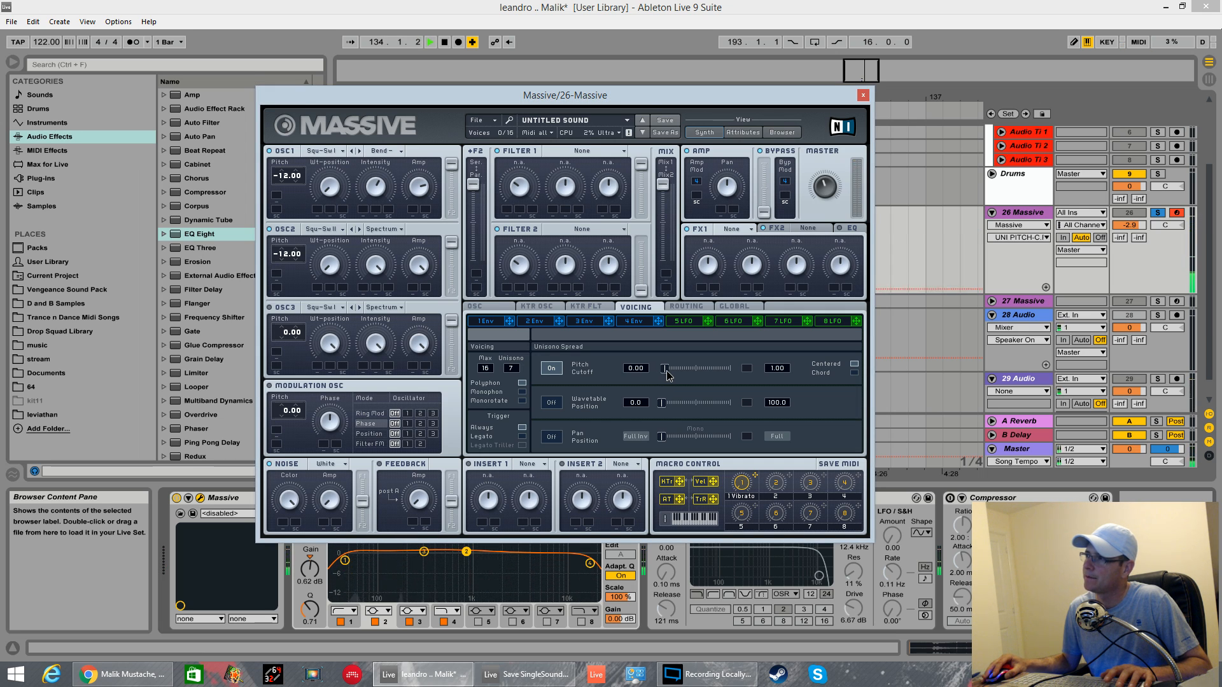
pyautogui.press('space')
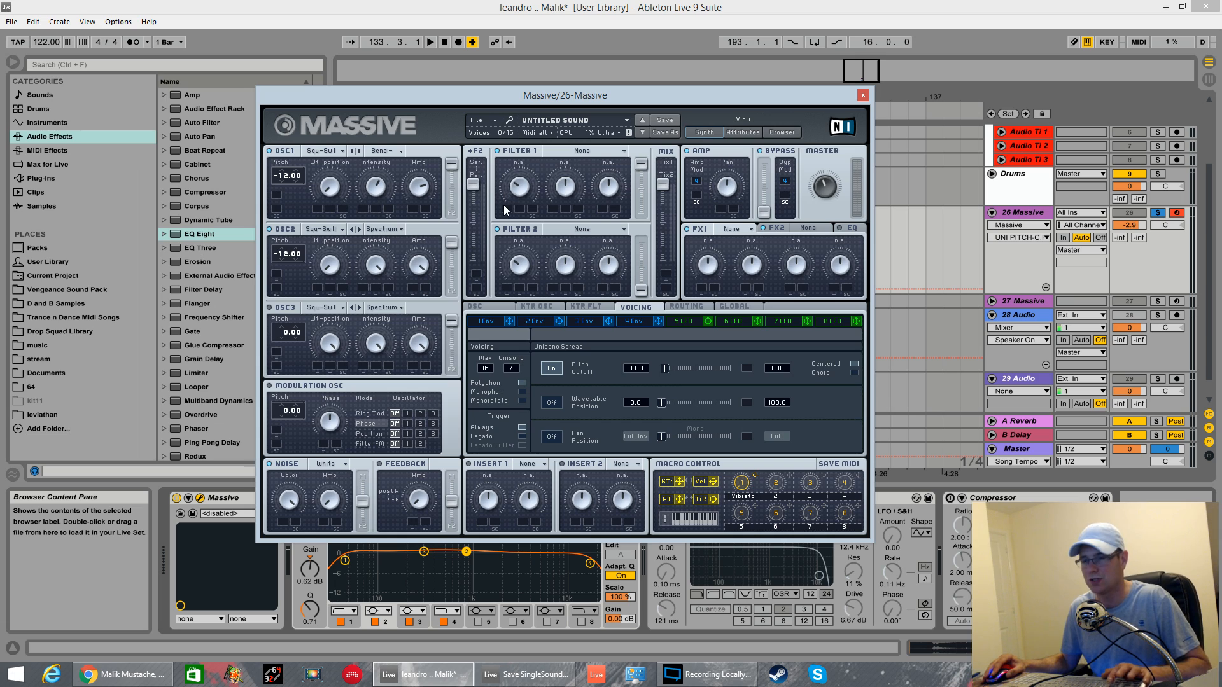
pyautogui.press('space')
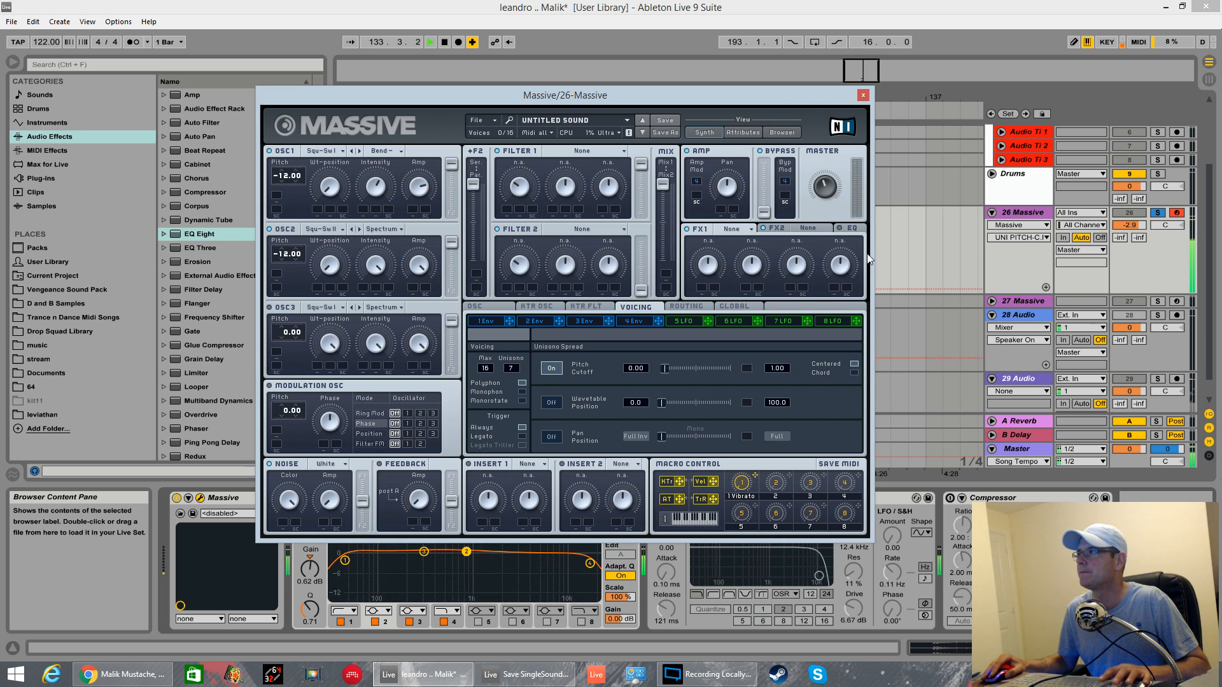
pyautogui.press('space')
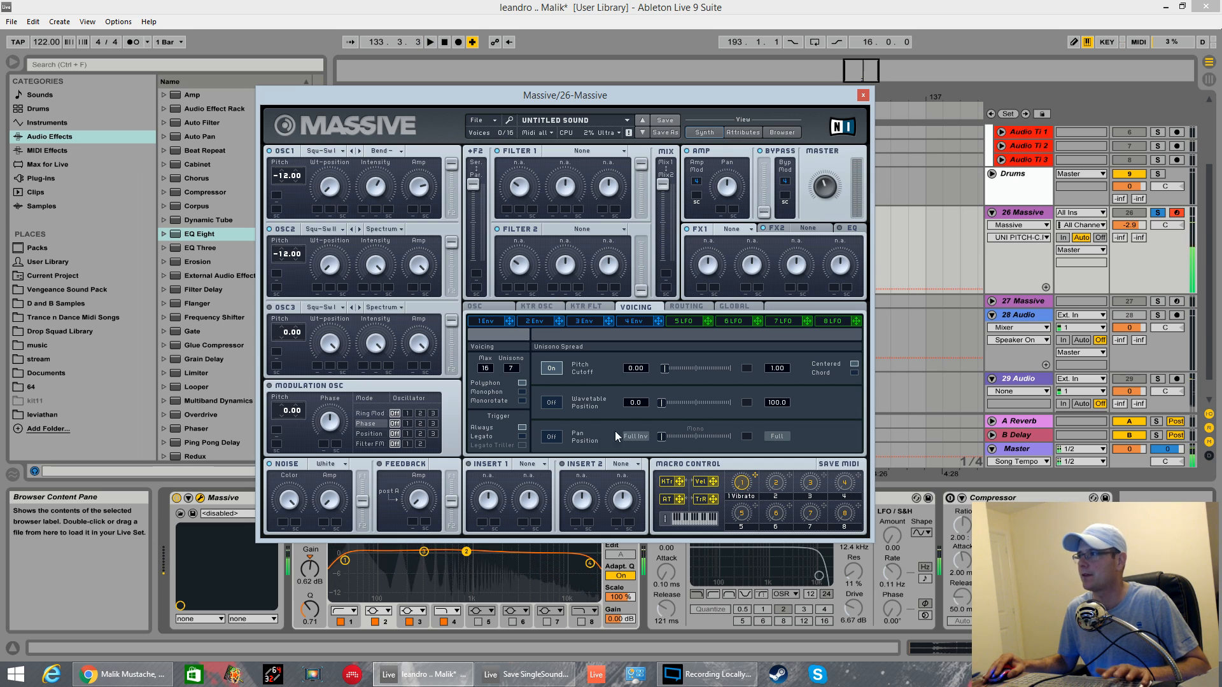
# Step: Enable the unison Pan Position spread, set it to about the middle of its range, and audition with playback
pyautogui.click(551, 436)
pyautogui.moveTo(663, 438); pyautogui.dragTo(707, 436)
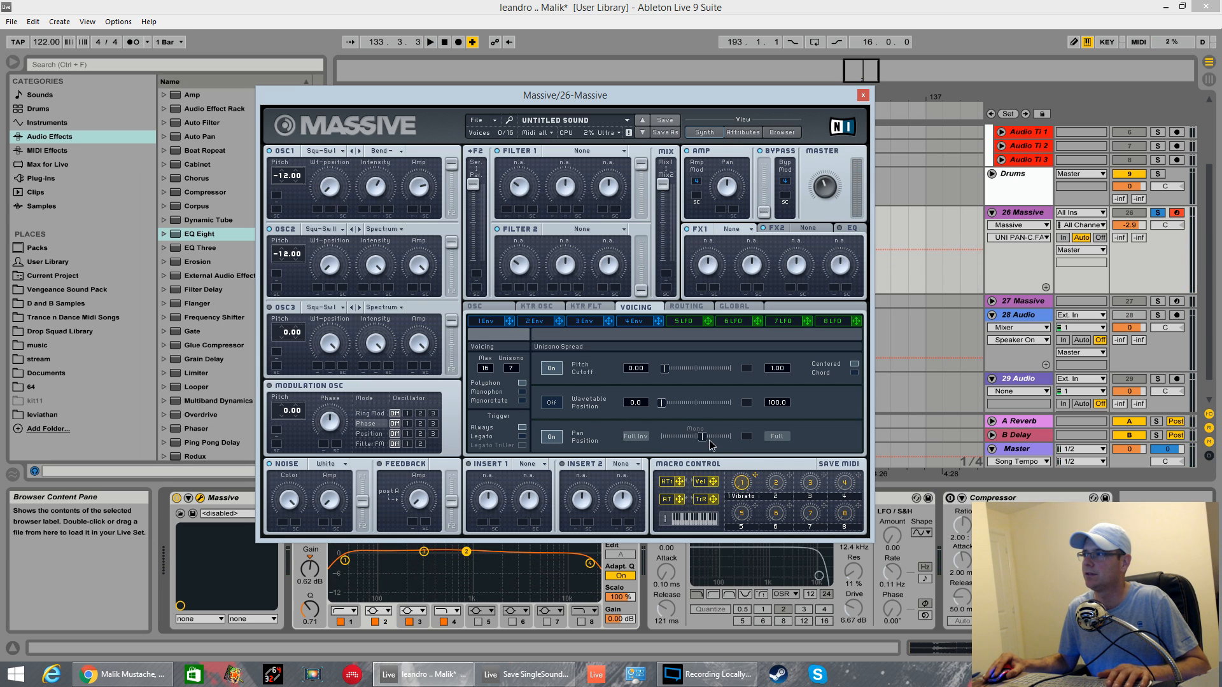
pyautogui.press('space')
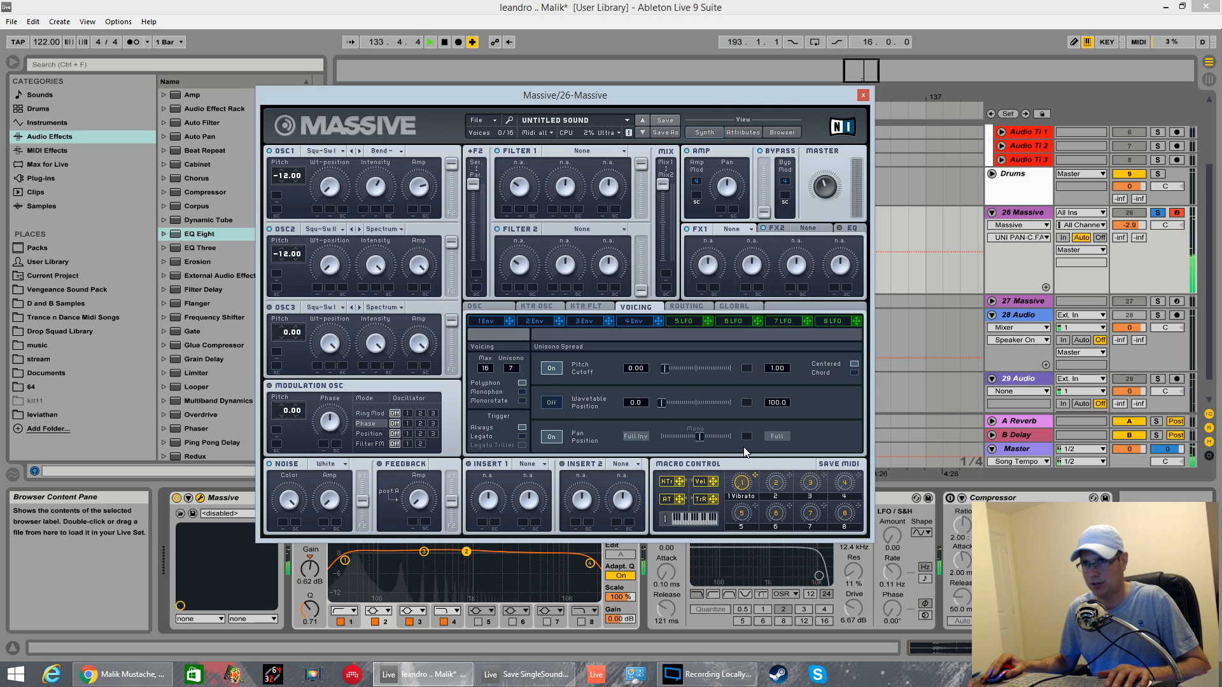
pyautogui.press('space')
pyautogui.press('space')
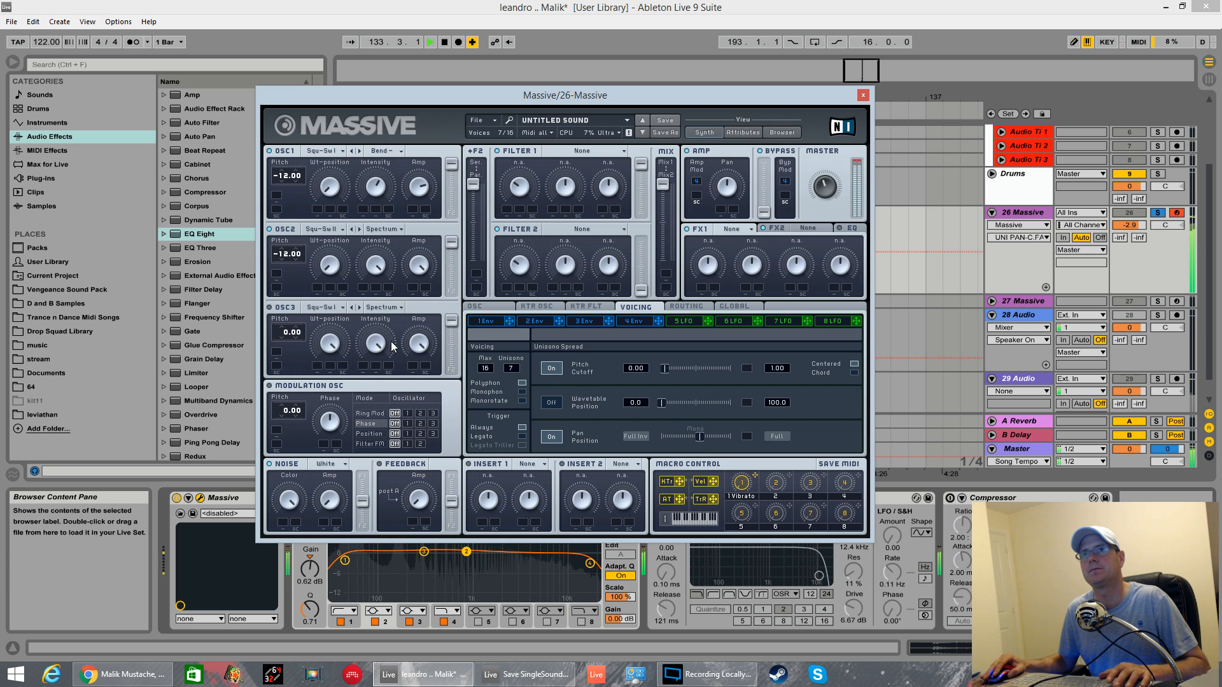
pyautogui.press('space')
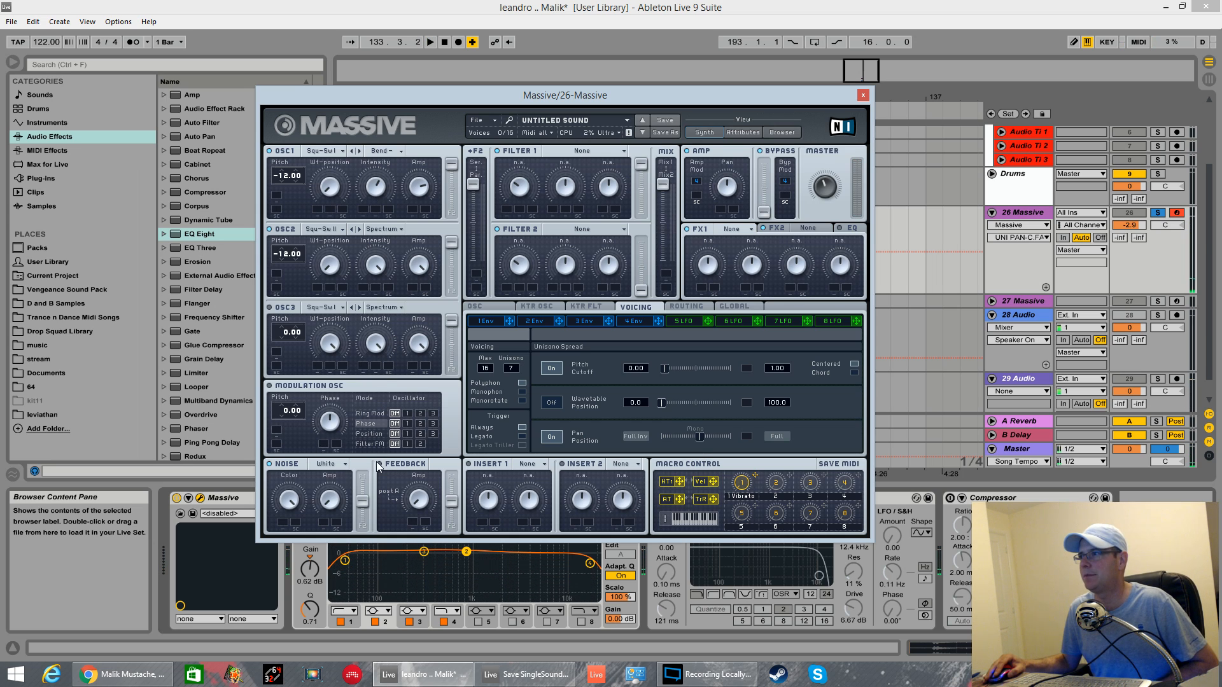
# Step: Turn on Feedback routed entirely into Filter 1, adjust its Amp, and audition with playback
pyautogui.moveTo(455, 506); pyautogui.dragTo(453, 482)
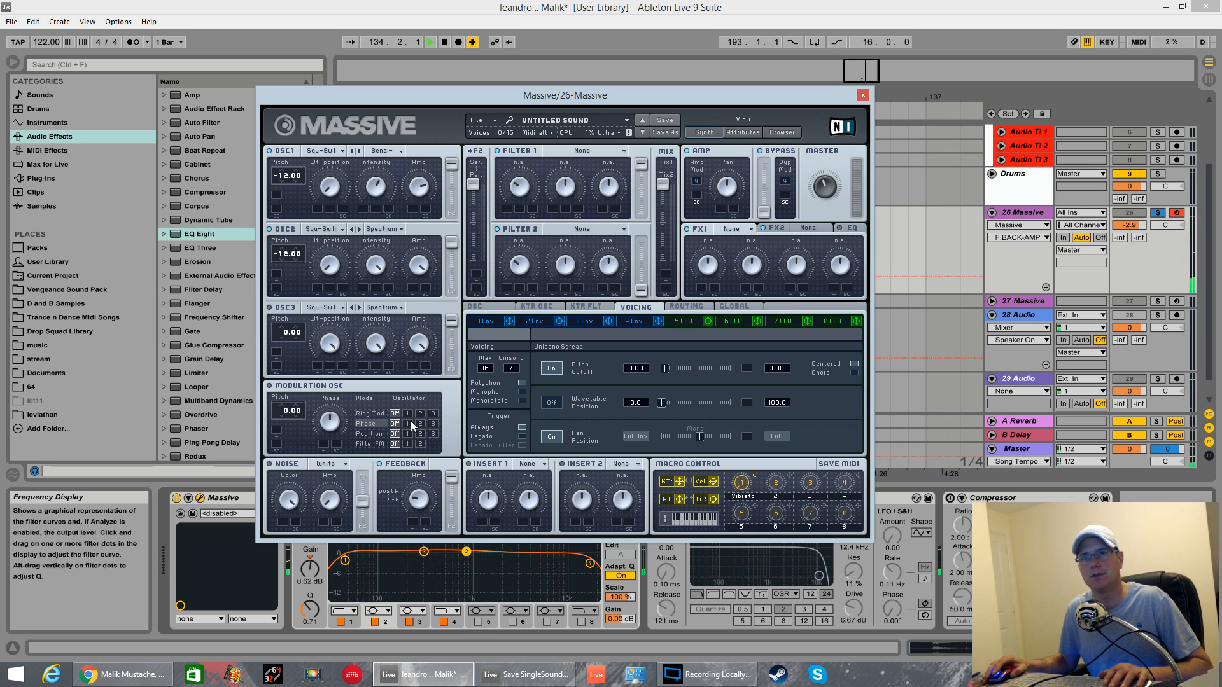
pyautogui.press('space')
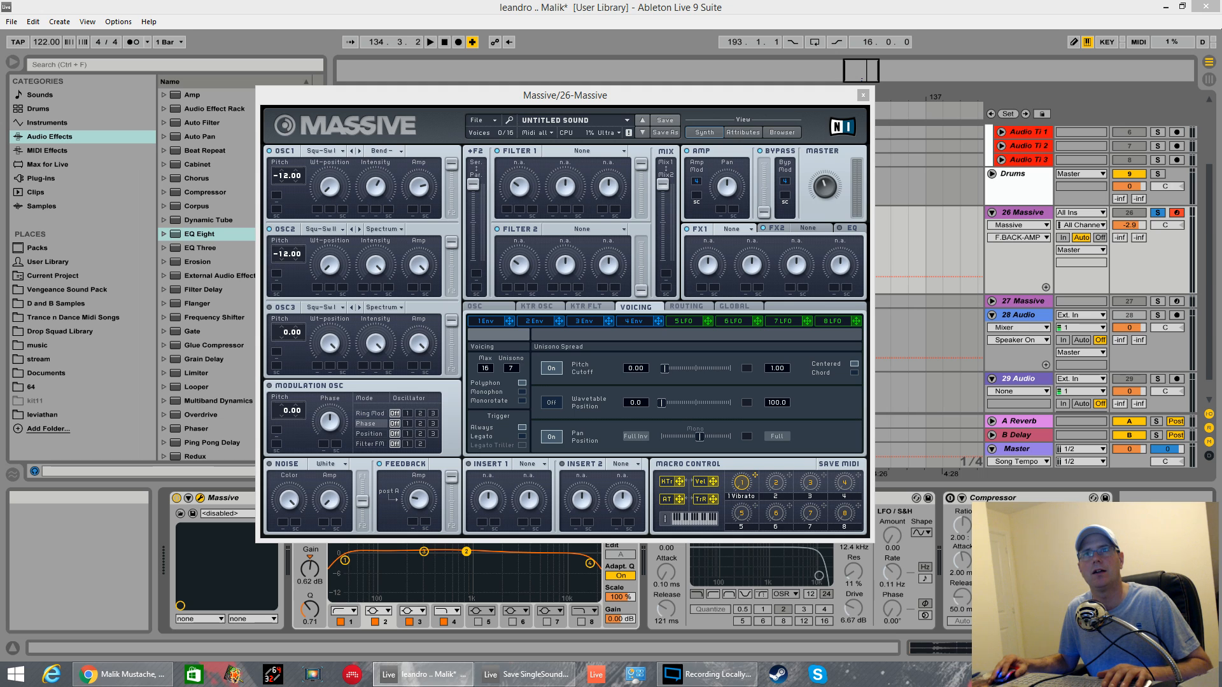
pyautogui.press('space')
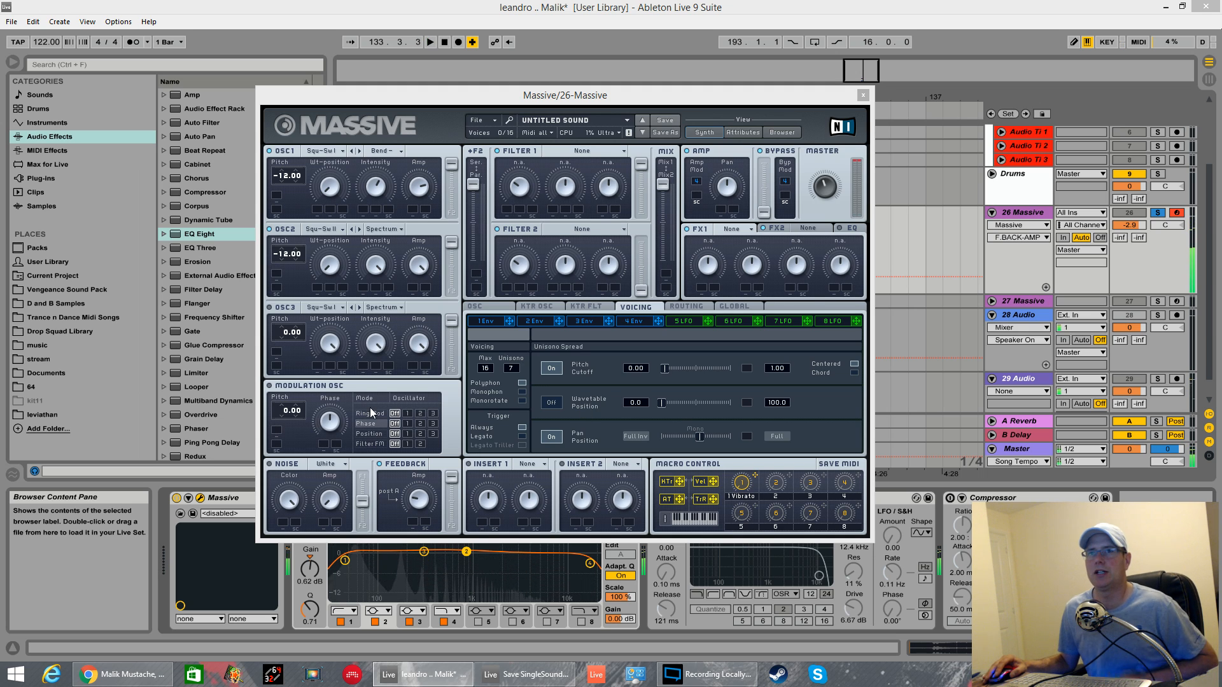
# Step: Route the Modulation Osc's Phase mode to oscillator 1, set its Pitch to 0.07, adjust the Phase amount, and audition with playback
pyautogui.click(407, 425)
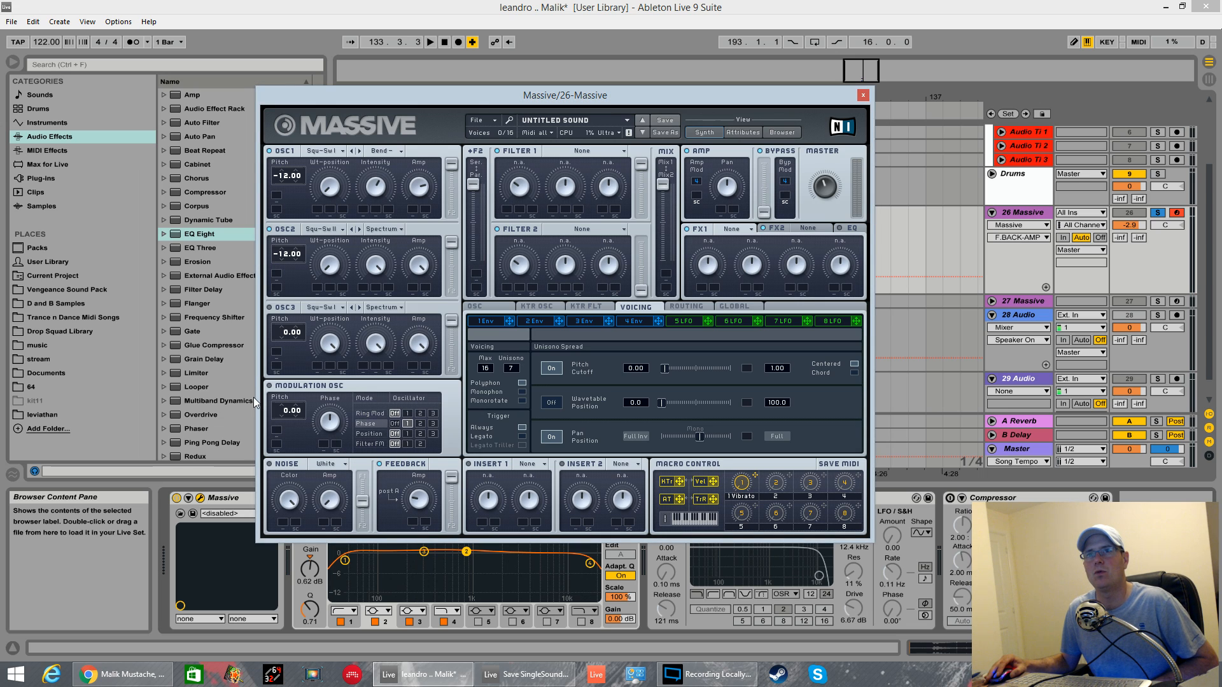
pyautogui.click(301, 411)
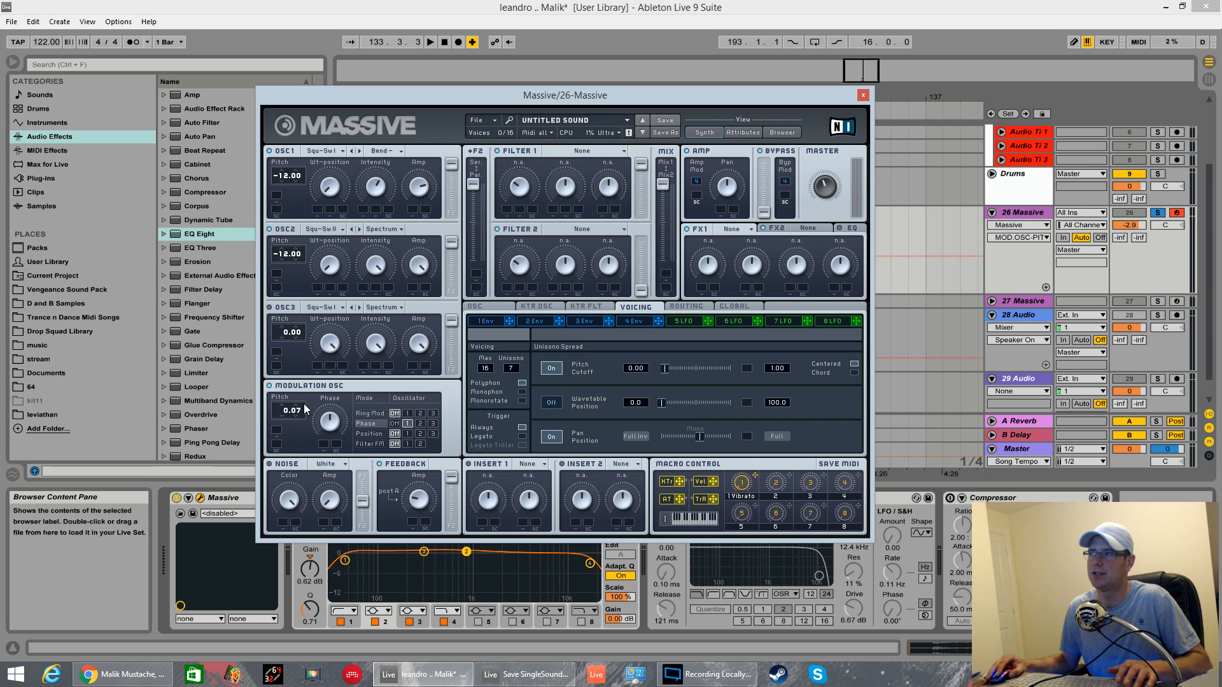
pyautogui.click(330, 422)
pyautogui.press('space')
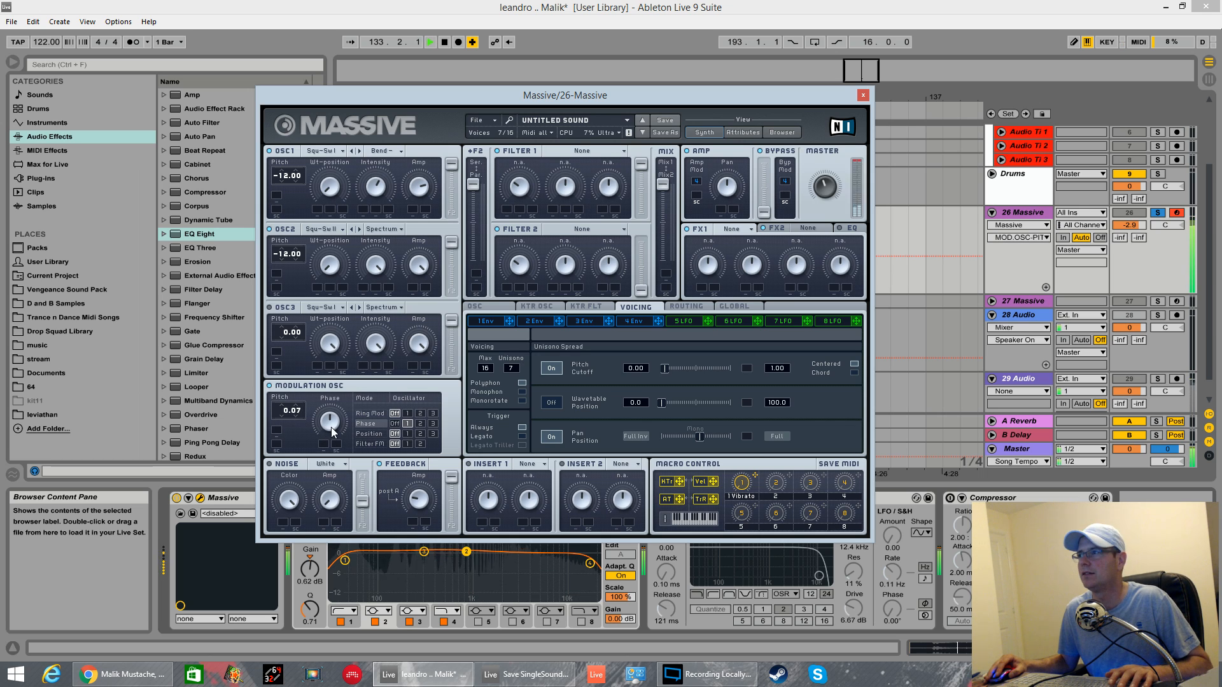
pyautogui.press('space')
# Step: On Envelope 3, lengthen the delay and attack, lower the decay level to zero, and audition with playback
pyautogui.click(592, 322)
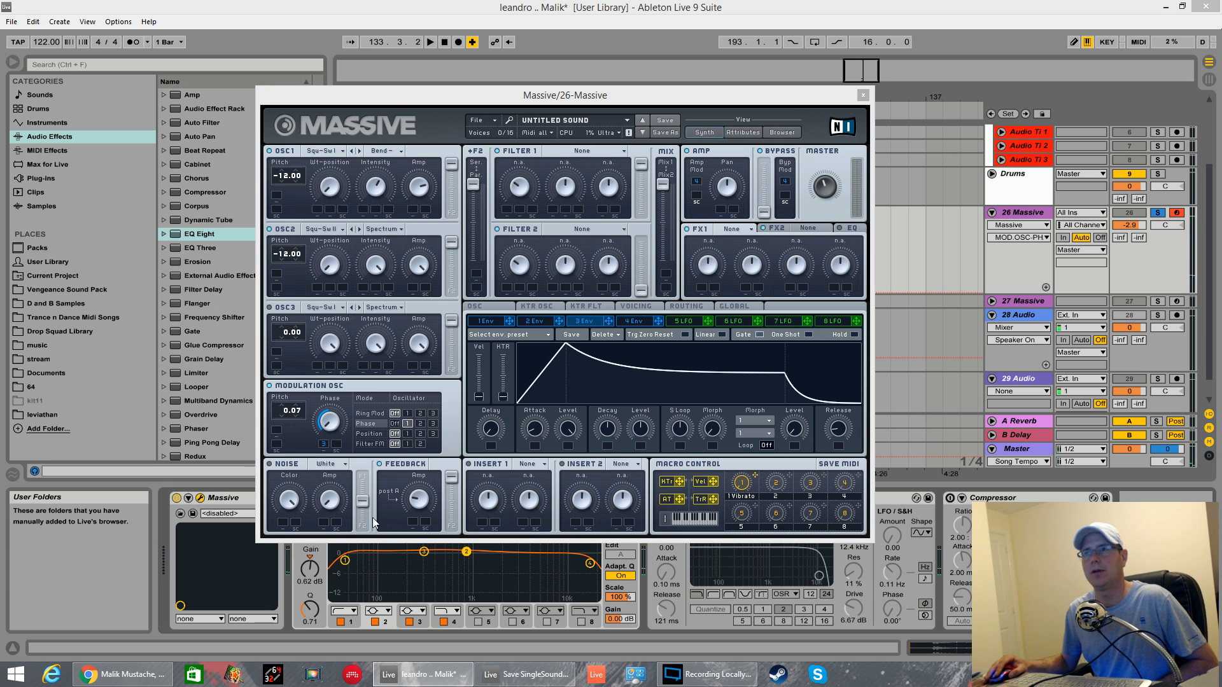
pyautogui.moveTo(488, 426); pyautogui.dragTo(560, 411)
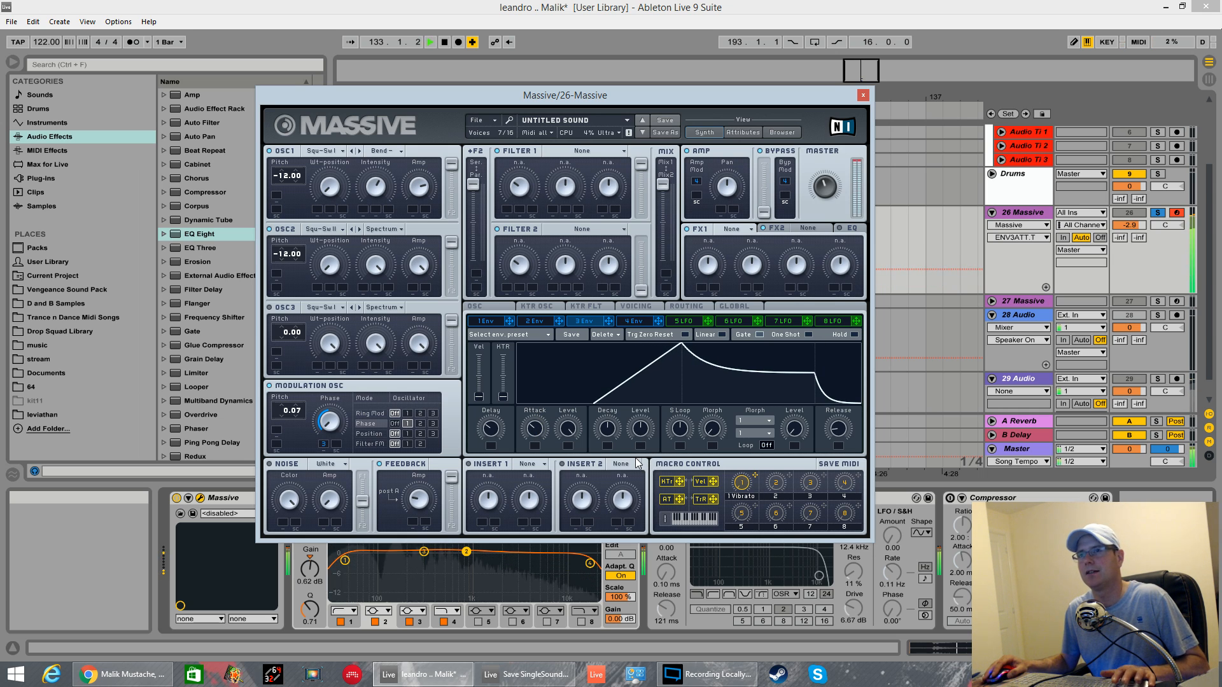
pyautogui.moveTo(644, 429); pyautogui.dragTo(637, 464)
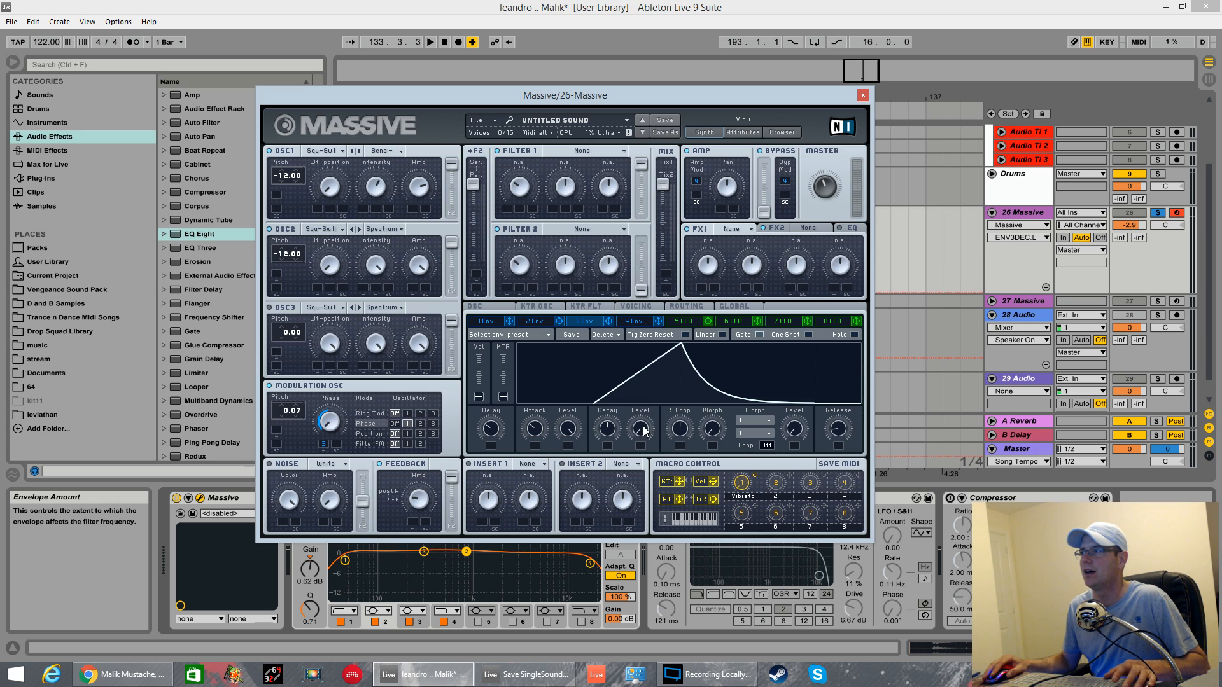
pyautogui.press('space')
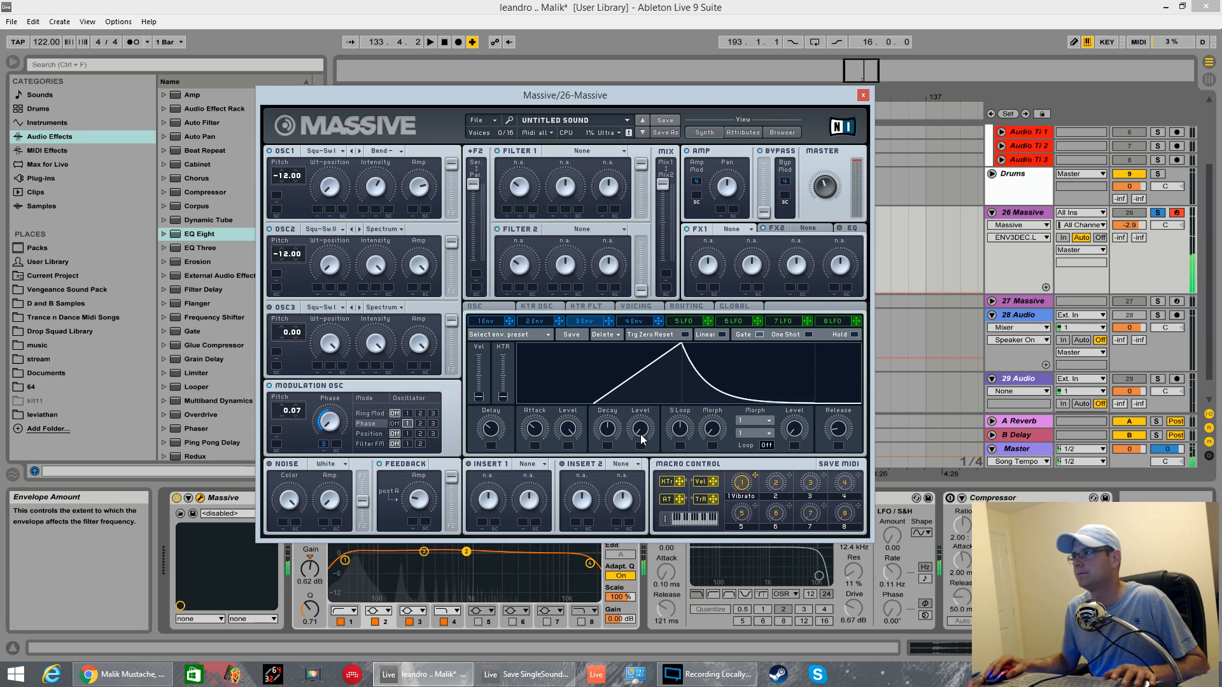
# Step: Shorten Envelope 3's decay time slightly and adjust the master volume while auditioning with playback
pyautogui.moveTo(615, 432); pyautogui.dragTo(613, 438)
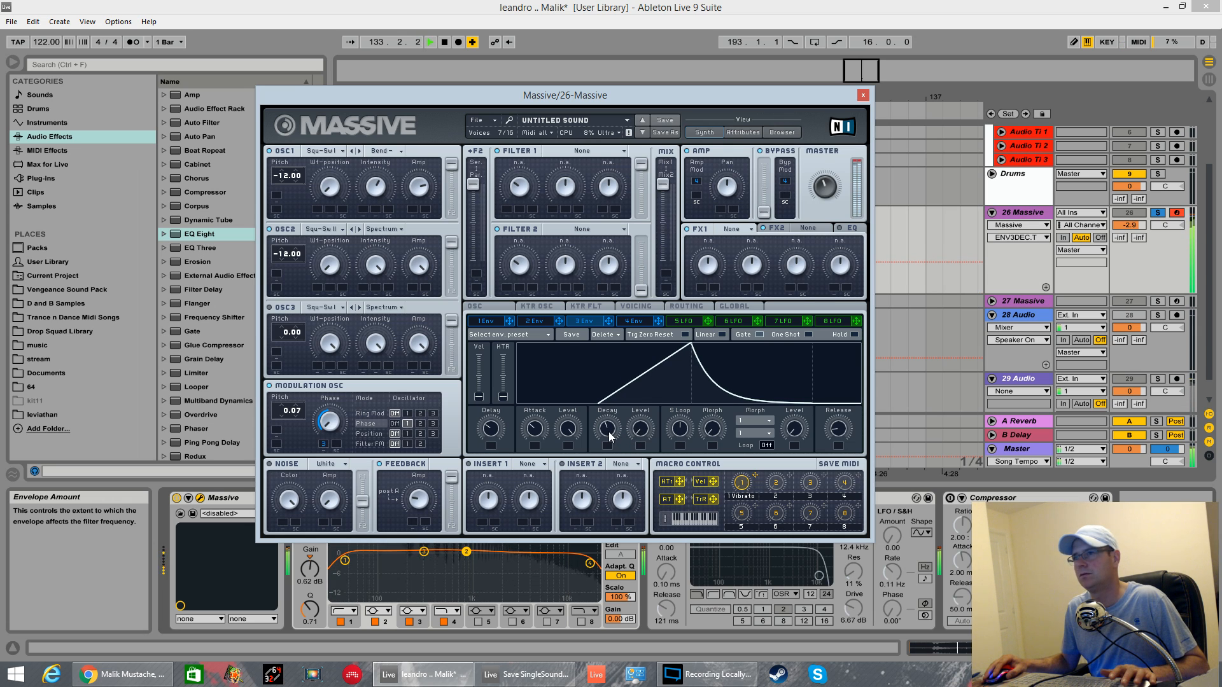
pyautogui.moveTo(609, 433); pyautogui.dragTo(609, 430)
pyautogui.press('space')
pyautogui.press('space')
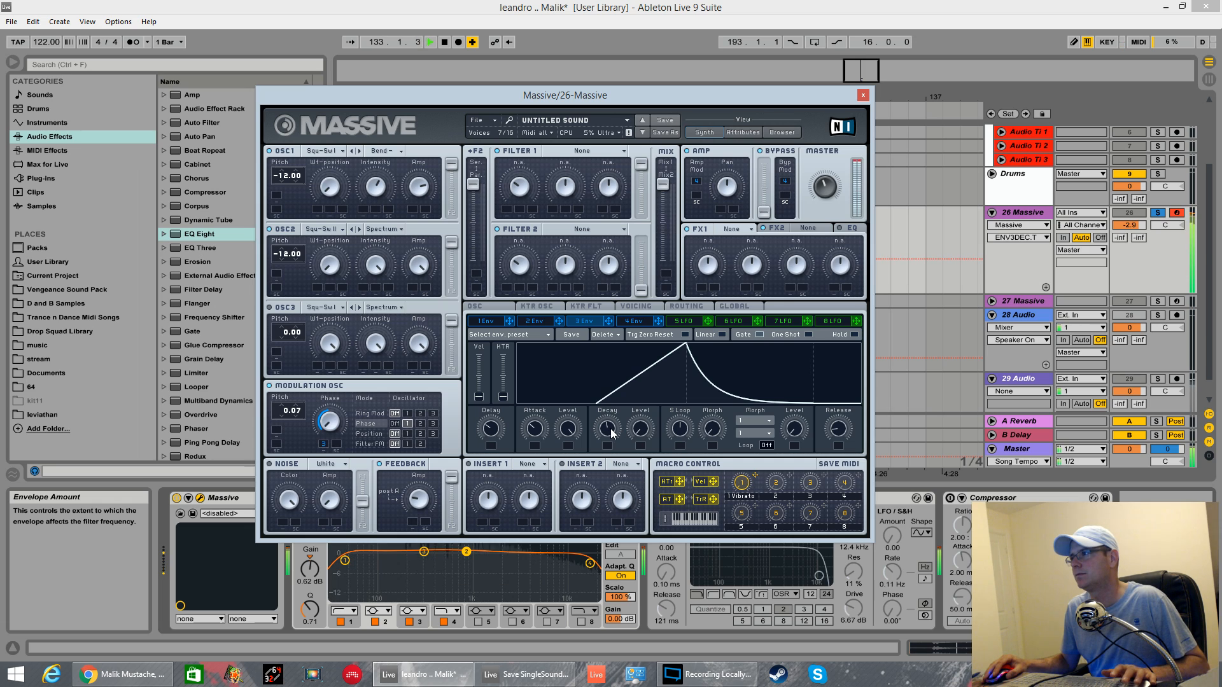
pyautogui.press('space')
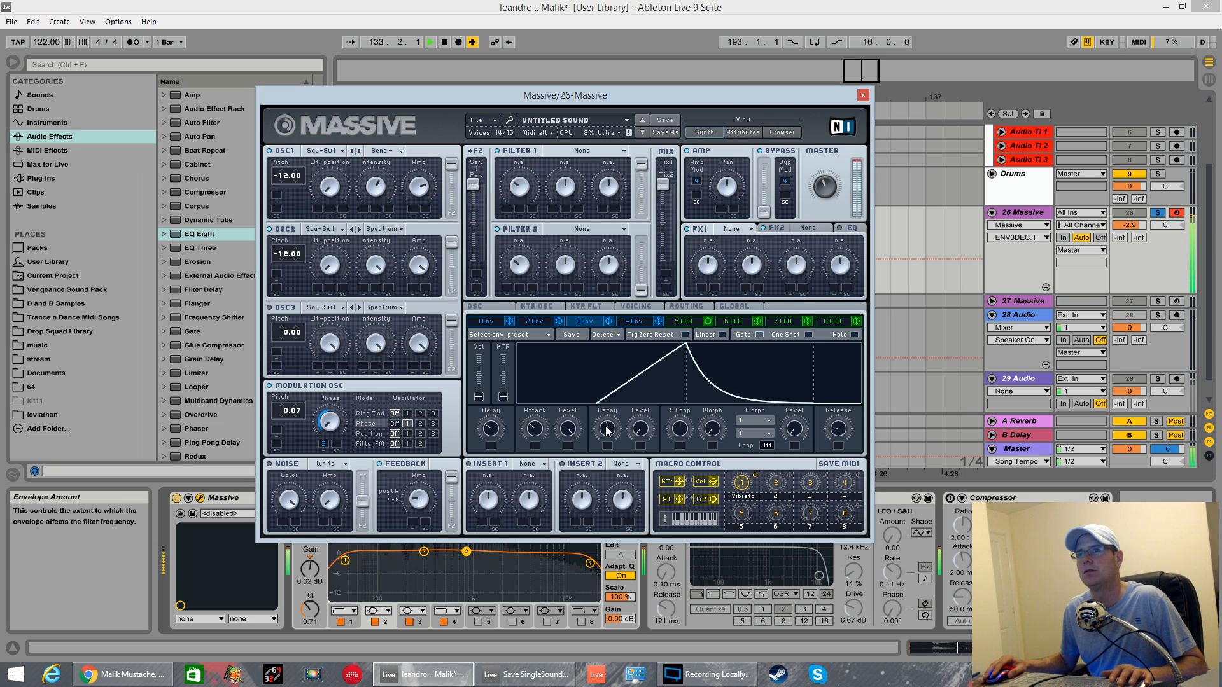
pyautogui.click(830, 200)
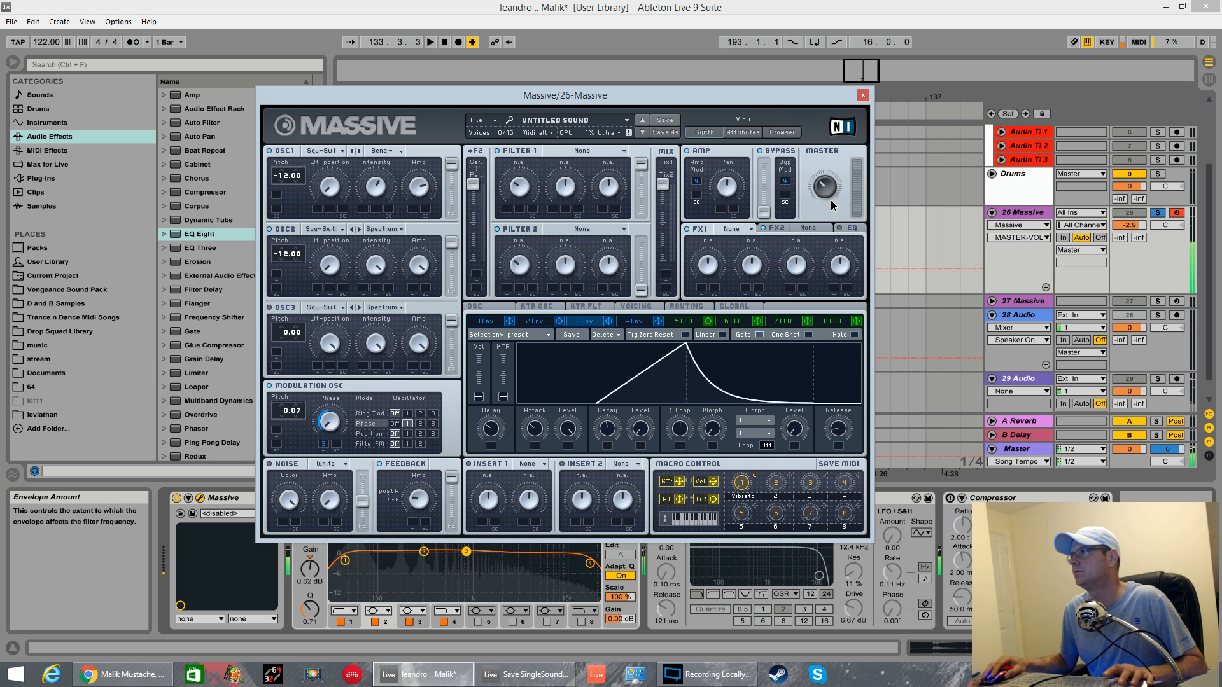
pyautogui.press('space')
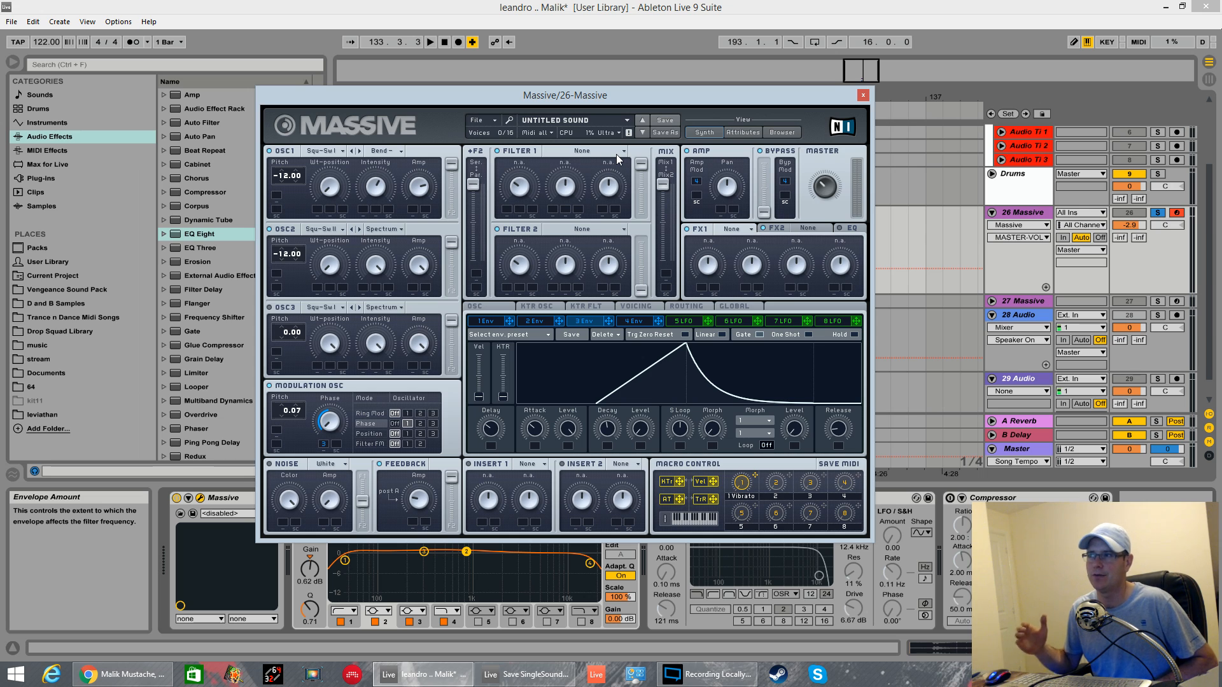
# Step: Adjust the Modulation Osc's Phase modulation and set its Pitch to 0.08 while auditioning with playback
pyautogui.click(331, 418)
pyautogui.press('space')
pyautogui.moveTo(328, 413); pyautogui.dragTo(302, 414)
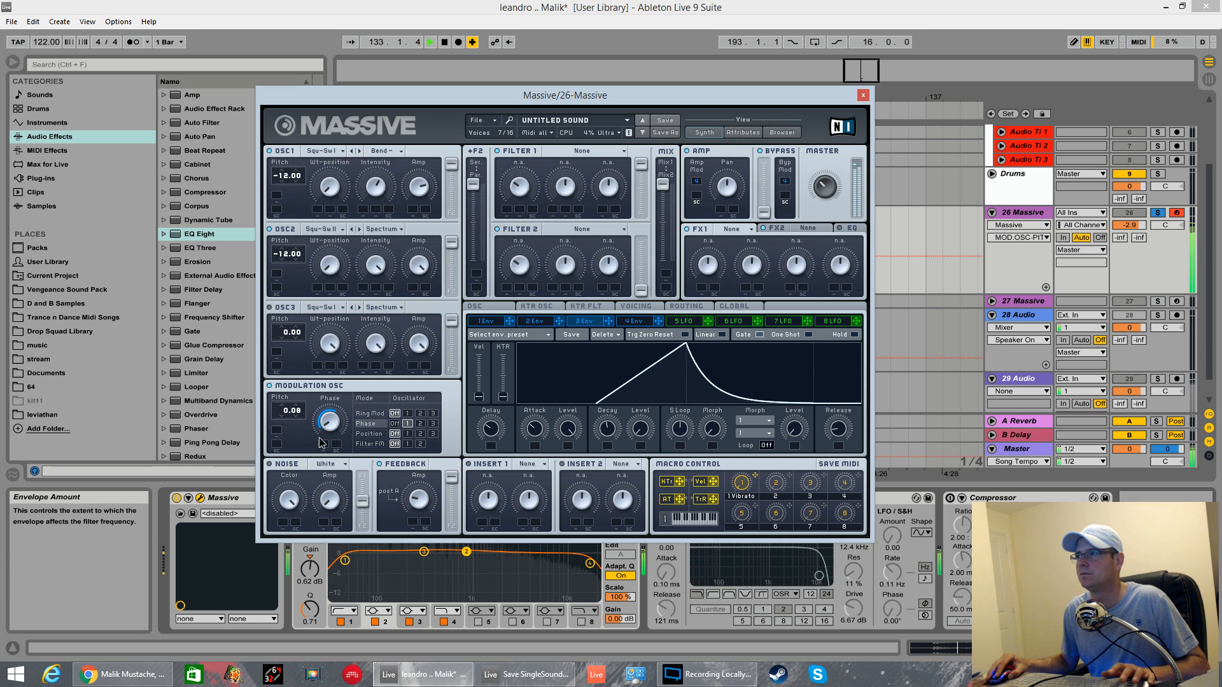
pyautogui.press('space')
# Step: Set Filter 1 to Lowpass 4 with full output, a low cutoff, and resonance at minimum
pyautogui.click(625, 152)
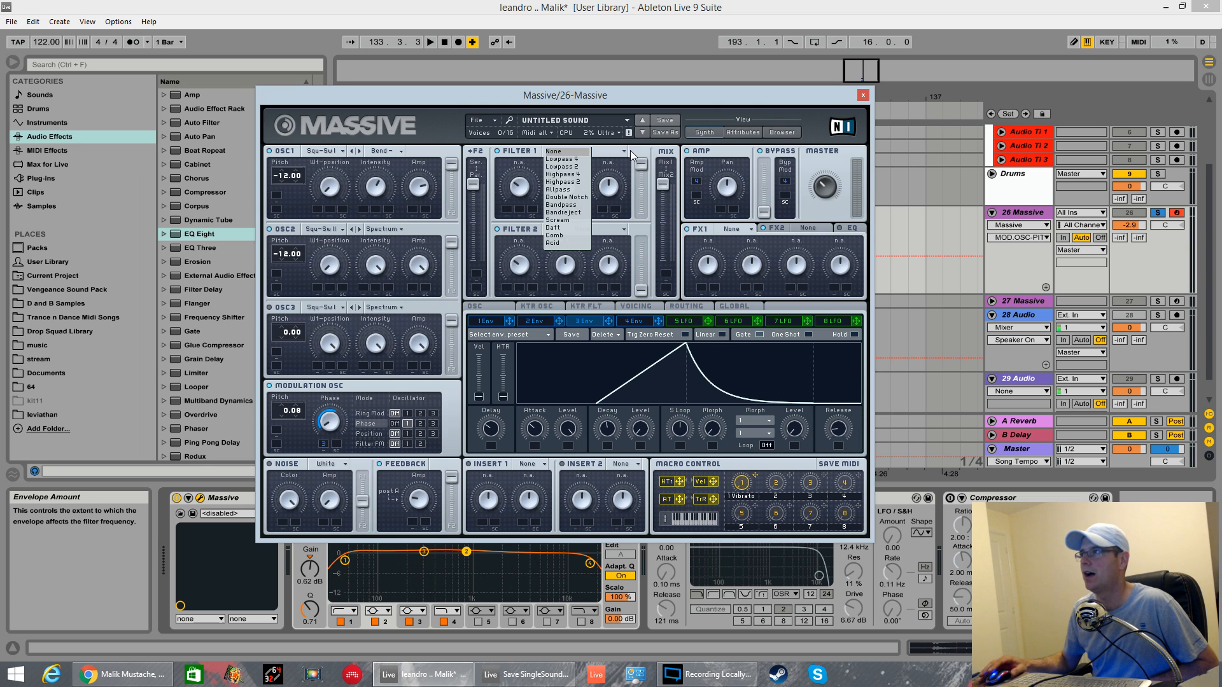
pyautogui.click(562, 159)
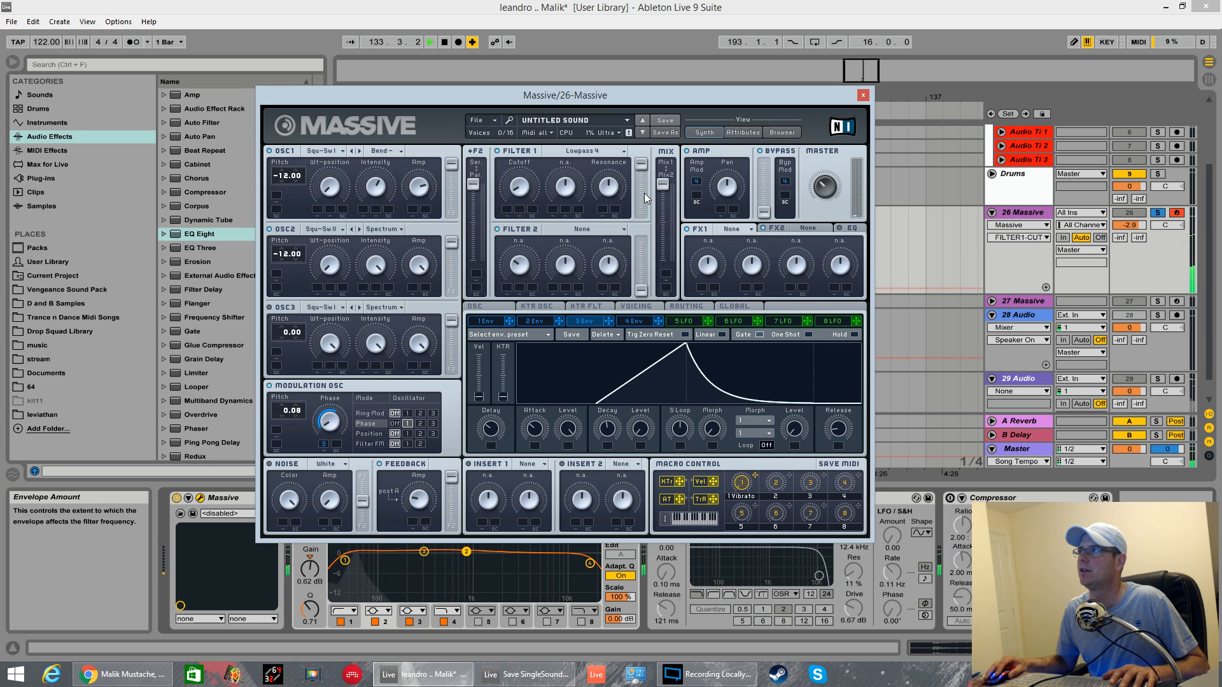
pyautogui.click(665, 184)
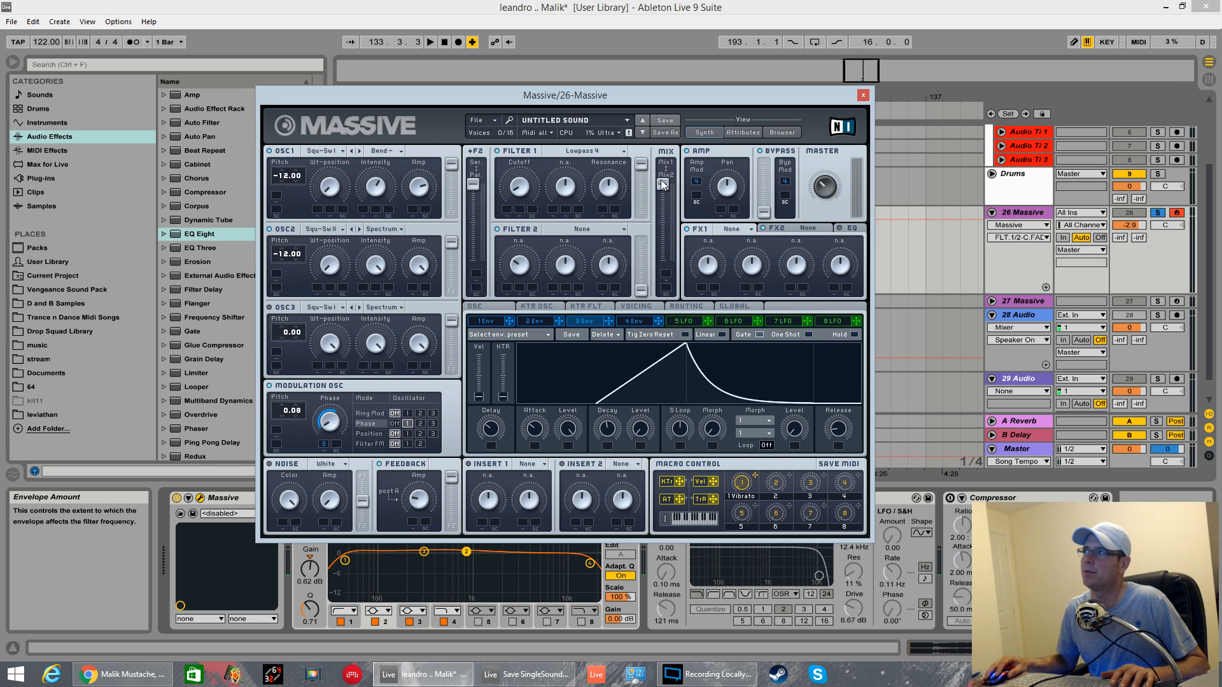
pyautogui.moveTo(641, 164); pyautogui.dragTo(650, 71)
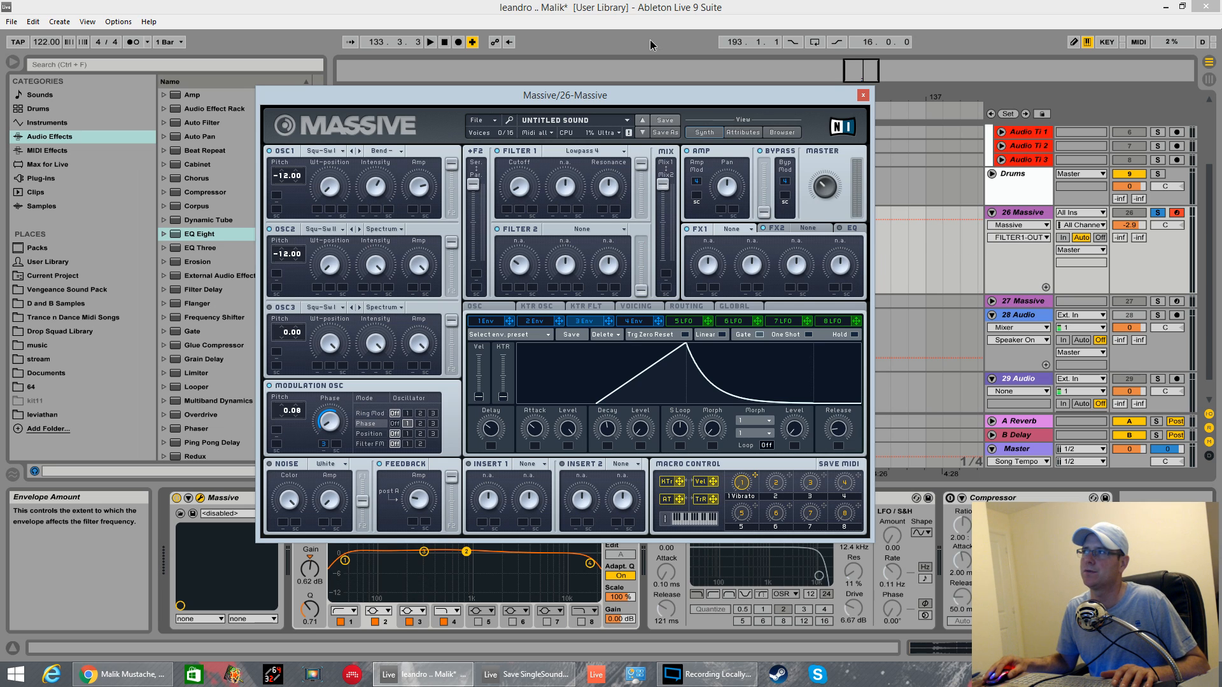
pyautogui.moveTo(517, 193); pyautogui.dragTo(526, 184)
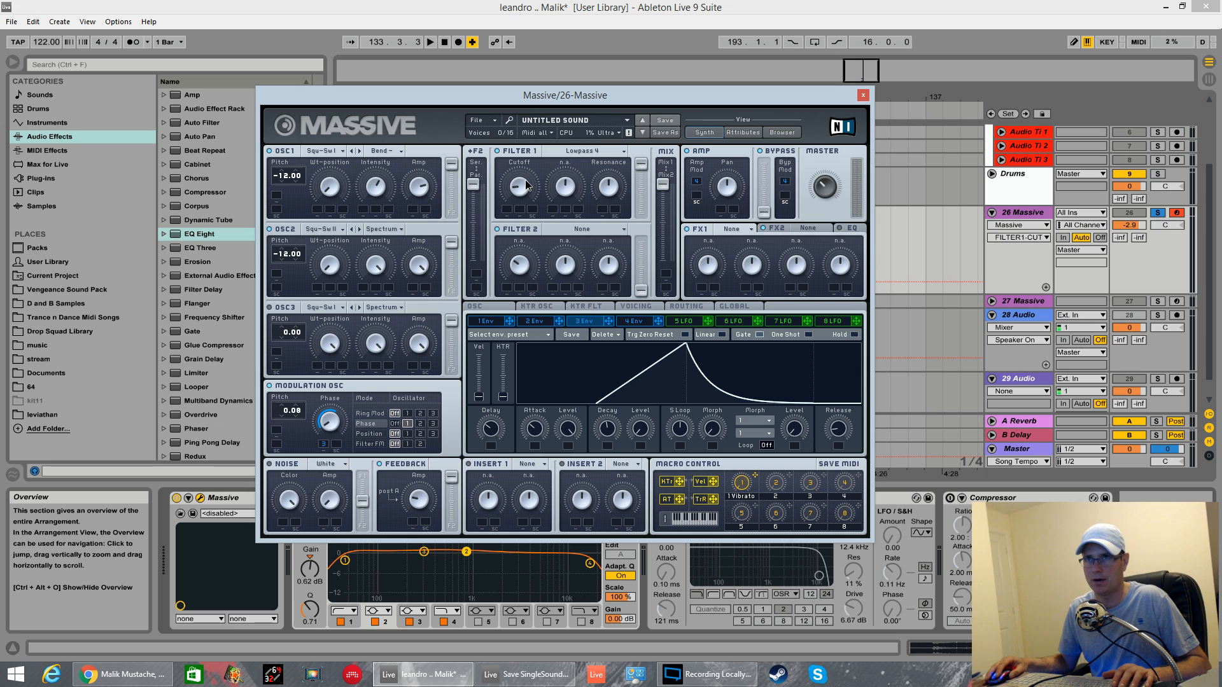
pyautogui.click(613, 188)
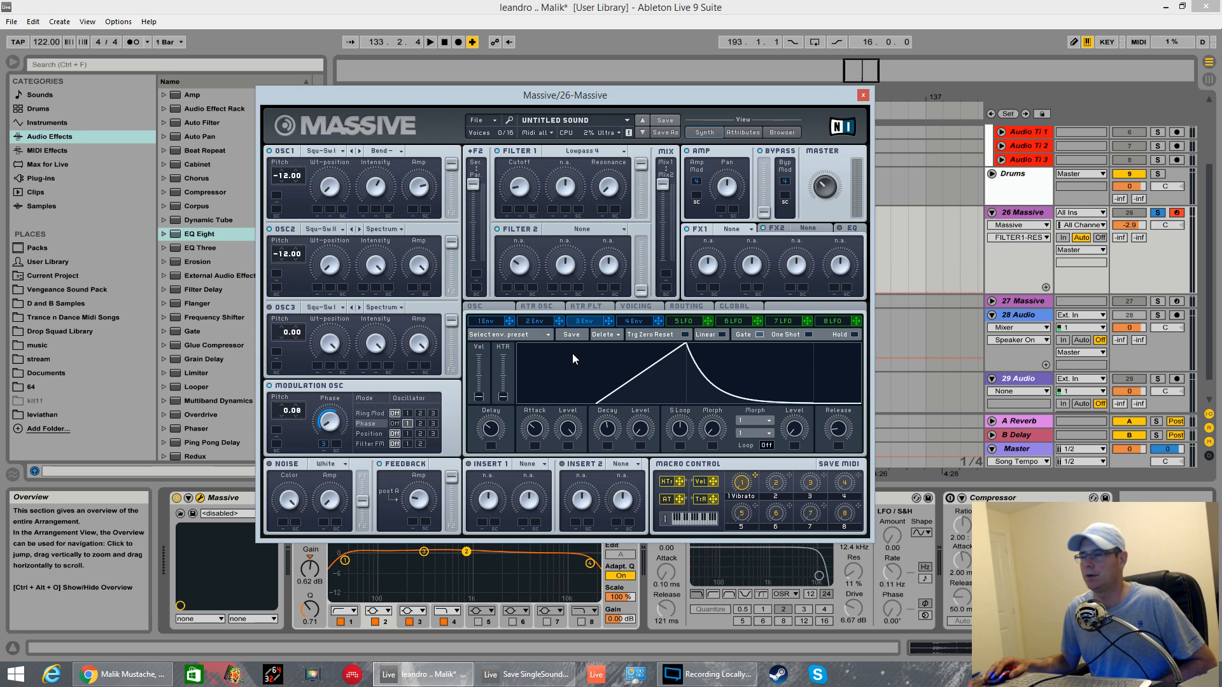
# Step: Assign Envelope 3 to Filter 1's cutoff, raise its modulation amount, and audition with playback
pyautogui.moveTo(611, 321); pyautogui.dragTo(647, 401)
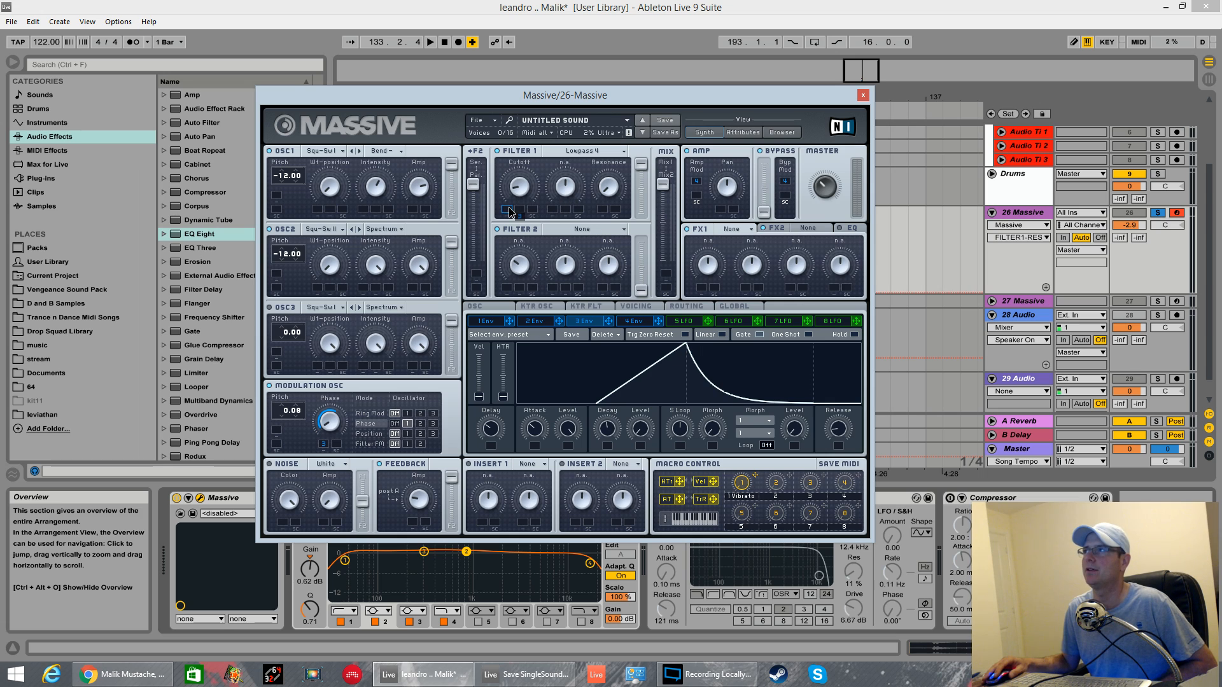
pyautogui.moveTo(509, 210); pyautogui.dragTo(507, 210)
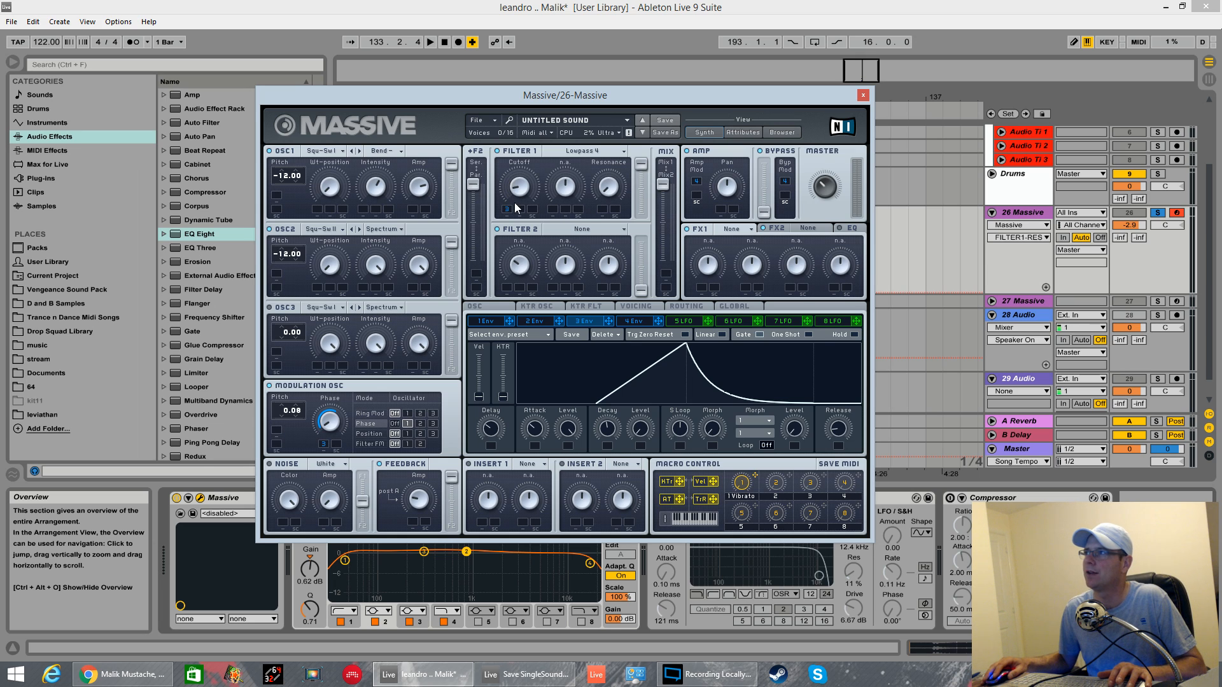
pyautogui.moveTo(510, 207); pyautogui.dragTo(511, 173)
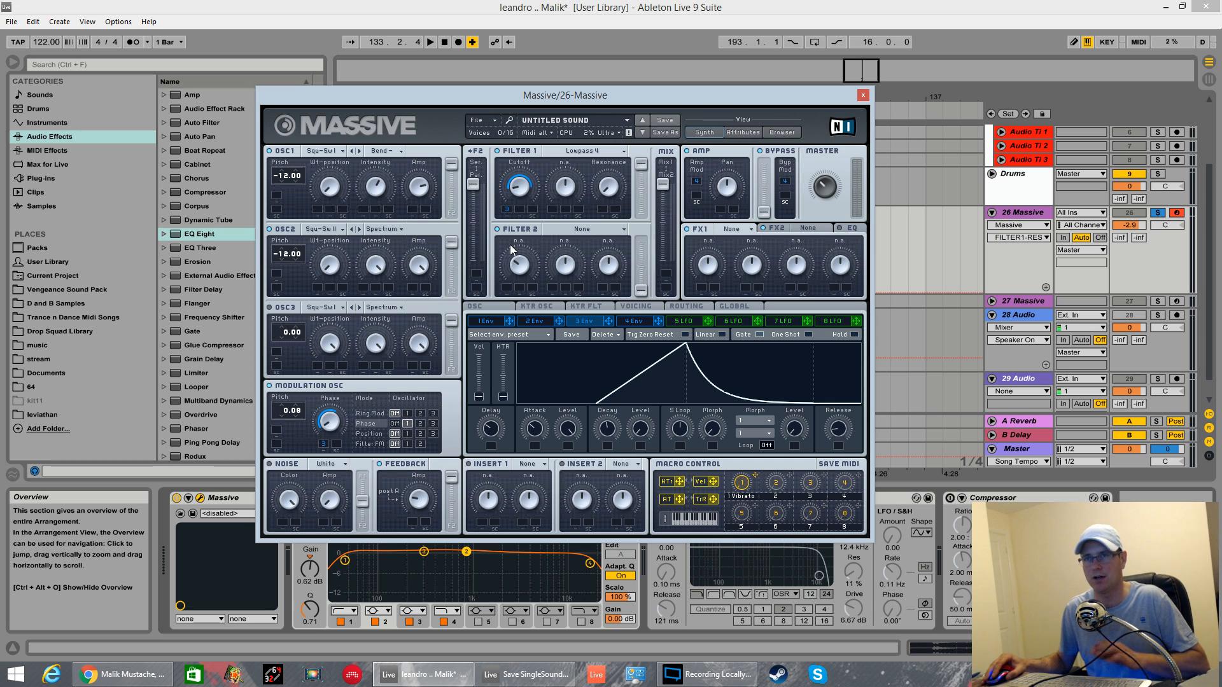
pyautogui.press('space')
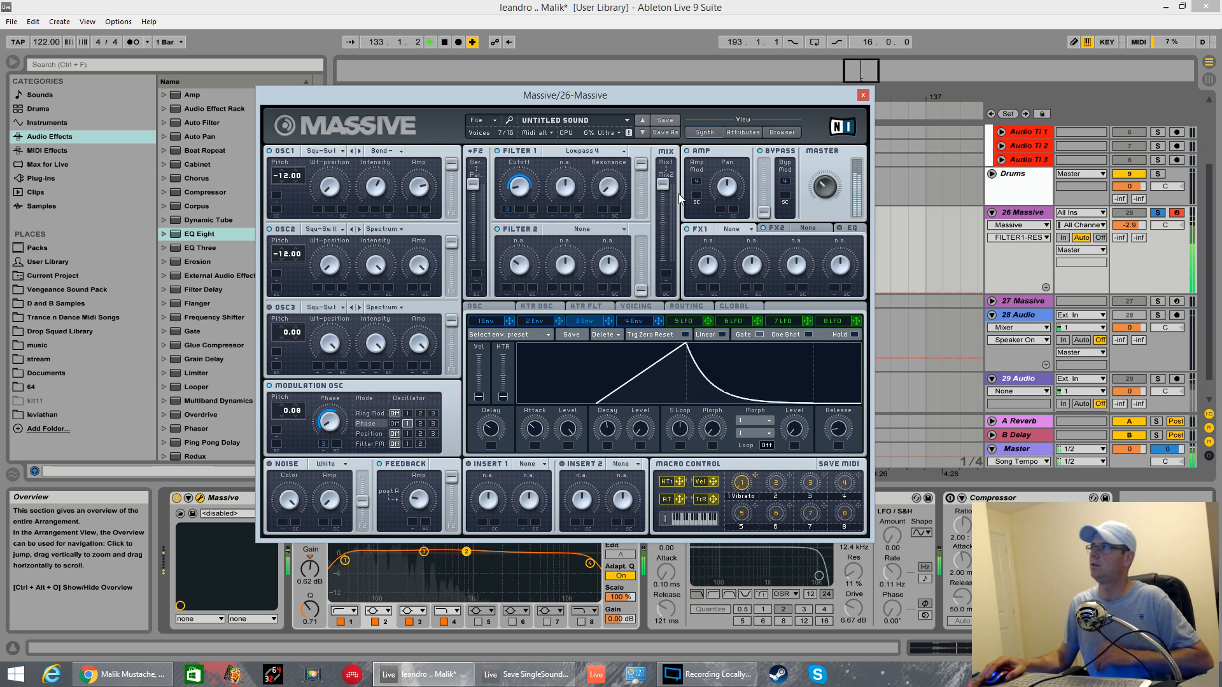
pyautogui.press('space')
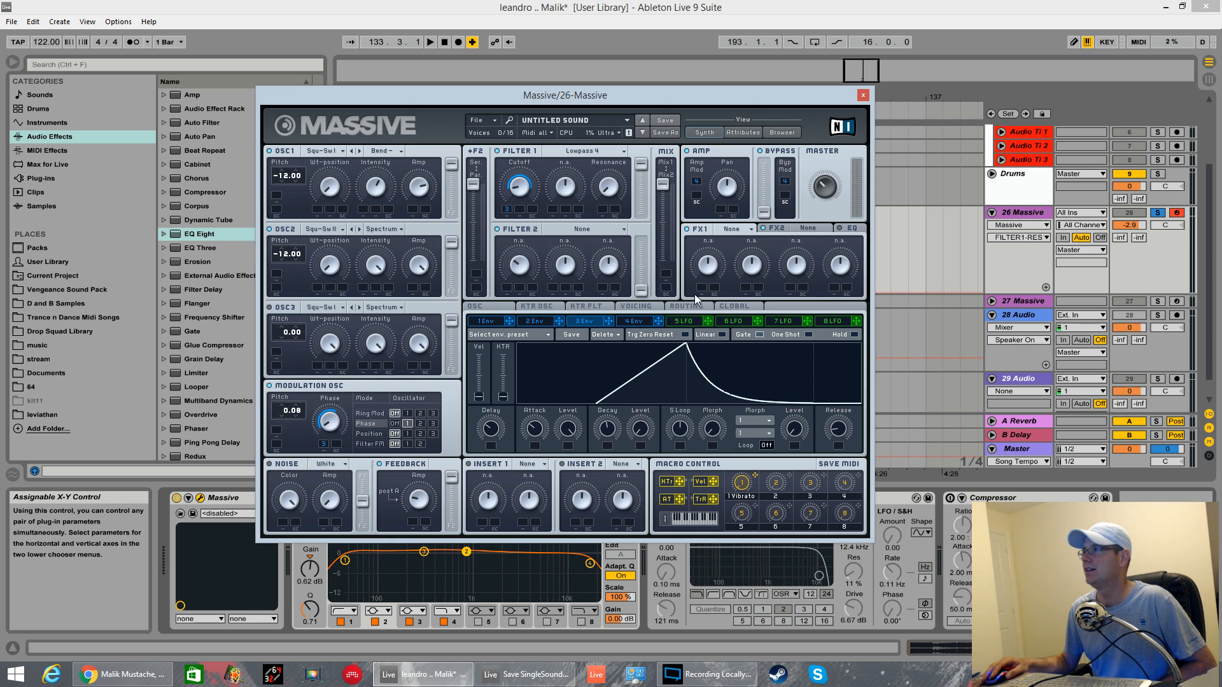
# Step: Load Reverb in FX1, lower its Dry/Wet and Size, and audition with playback
pyautogui.click(739, 230)
pyautogui.click(738, 237)
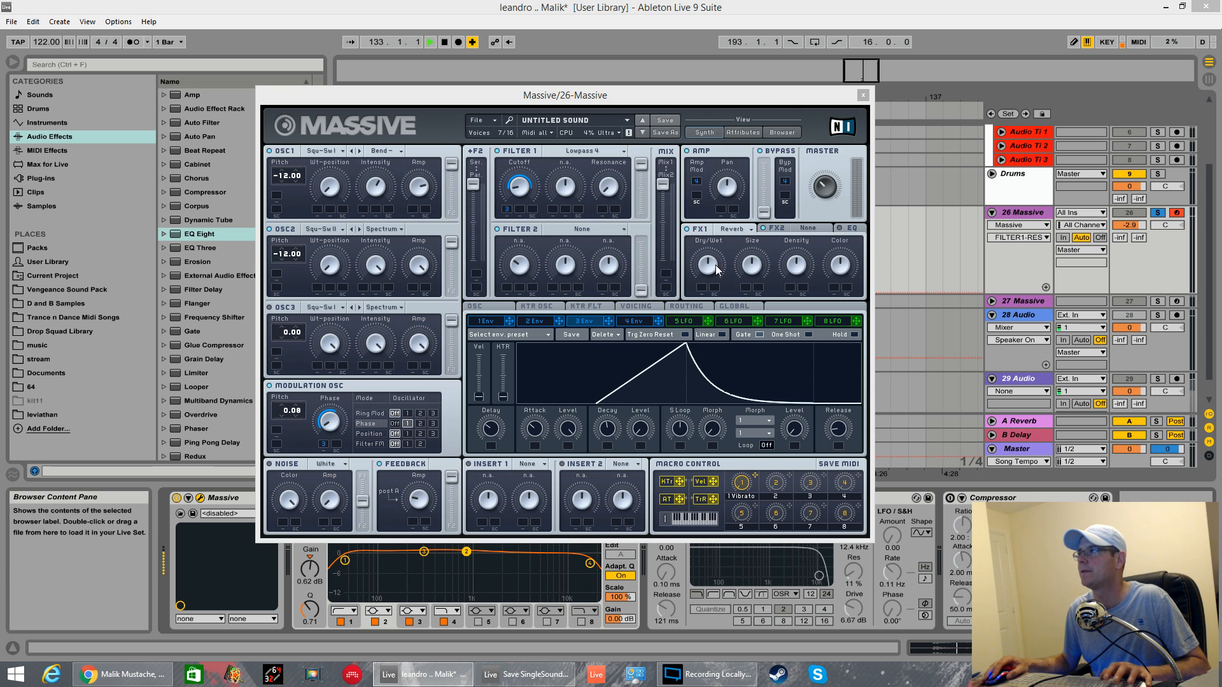
pyautogui.moveTo(712, 266); pyautogui.dragTo(712, 299)
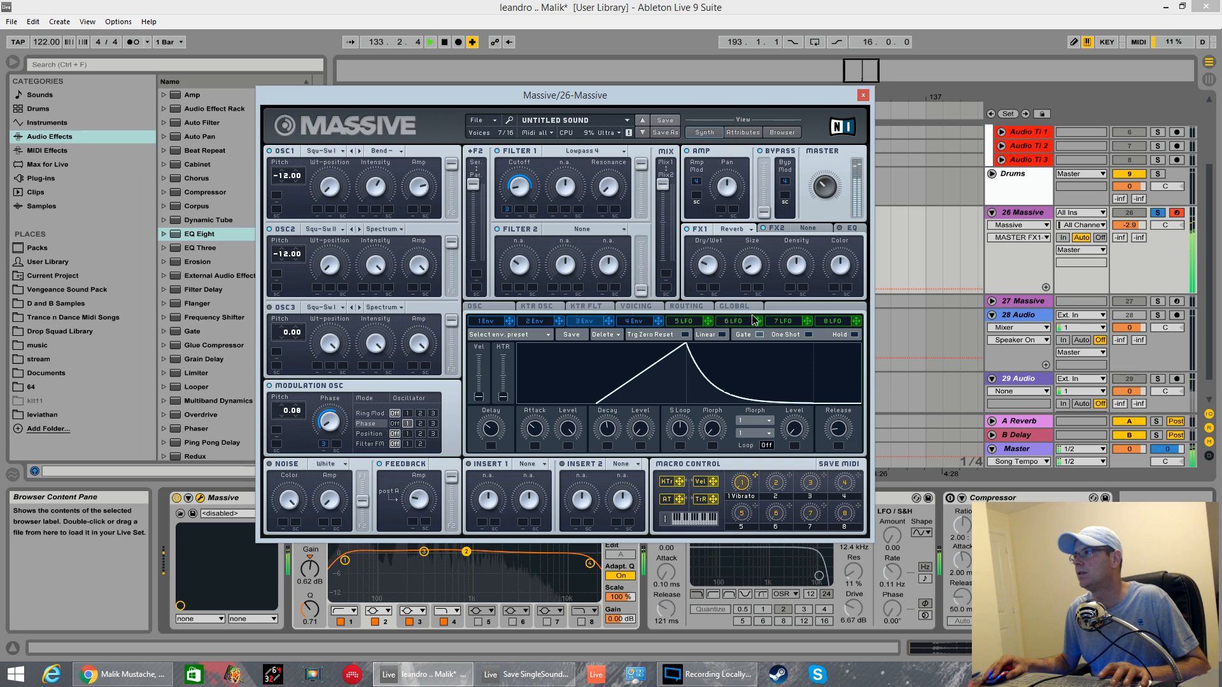
pyautogui.press('space')
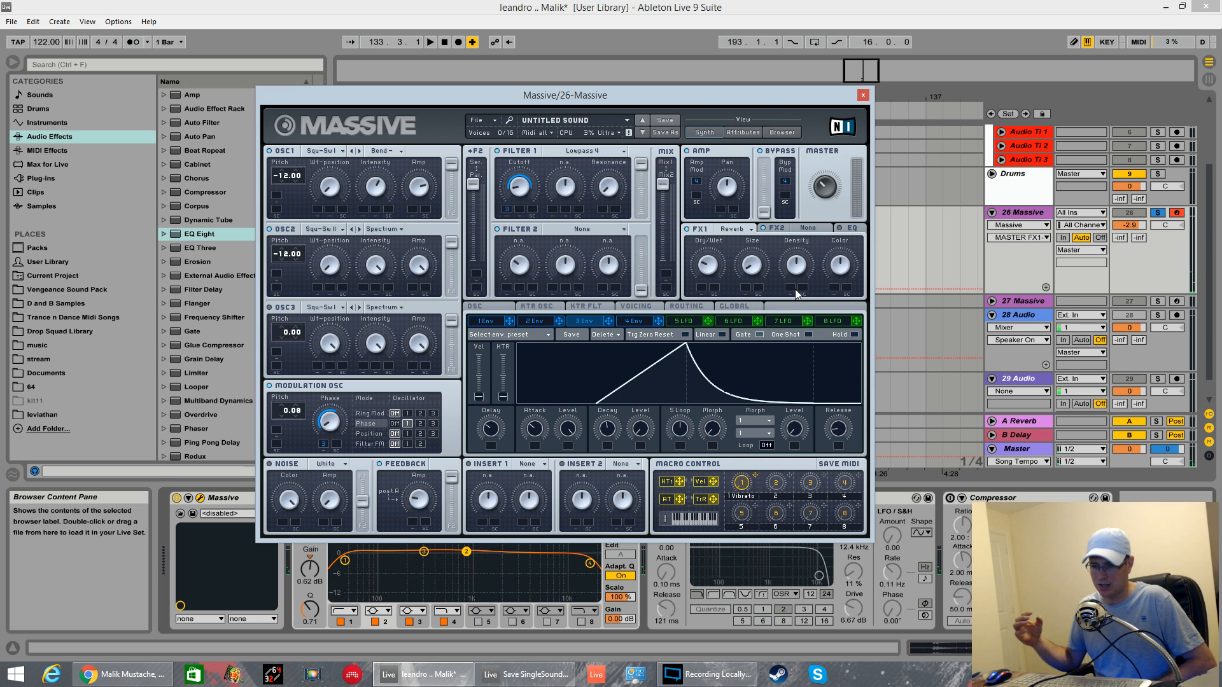
# Step: Audition the reverb with a high Dry/Wet amount, and bring Dry/Wet back down to a low amount
pyautogui.press('space')
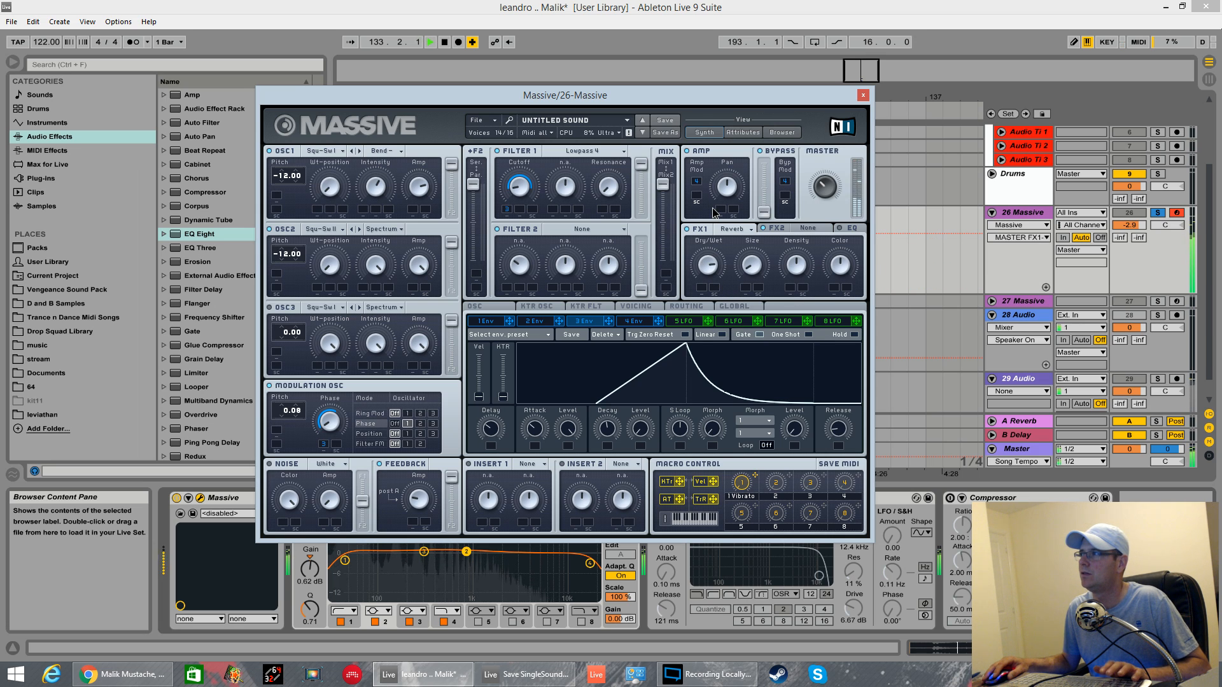
pyautogui.press('space')
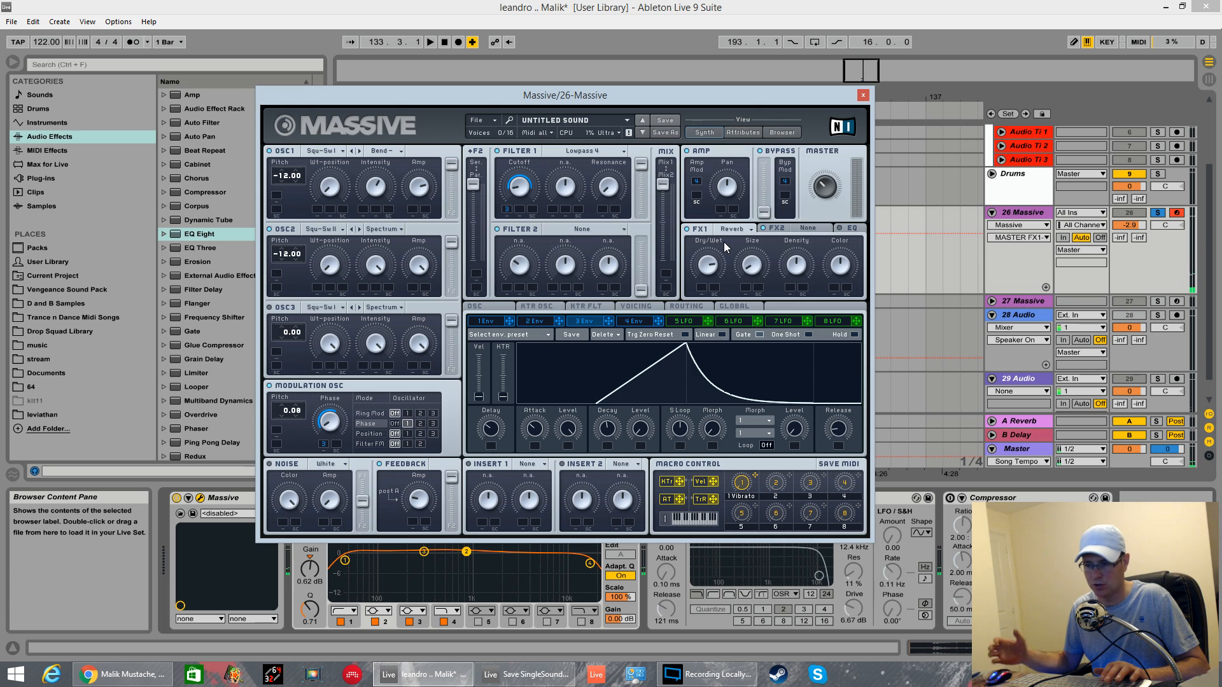
pyautogui.moveTo(707, 265); pyautogui.dragTo(704, 329)
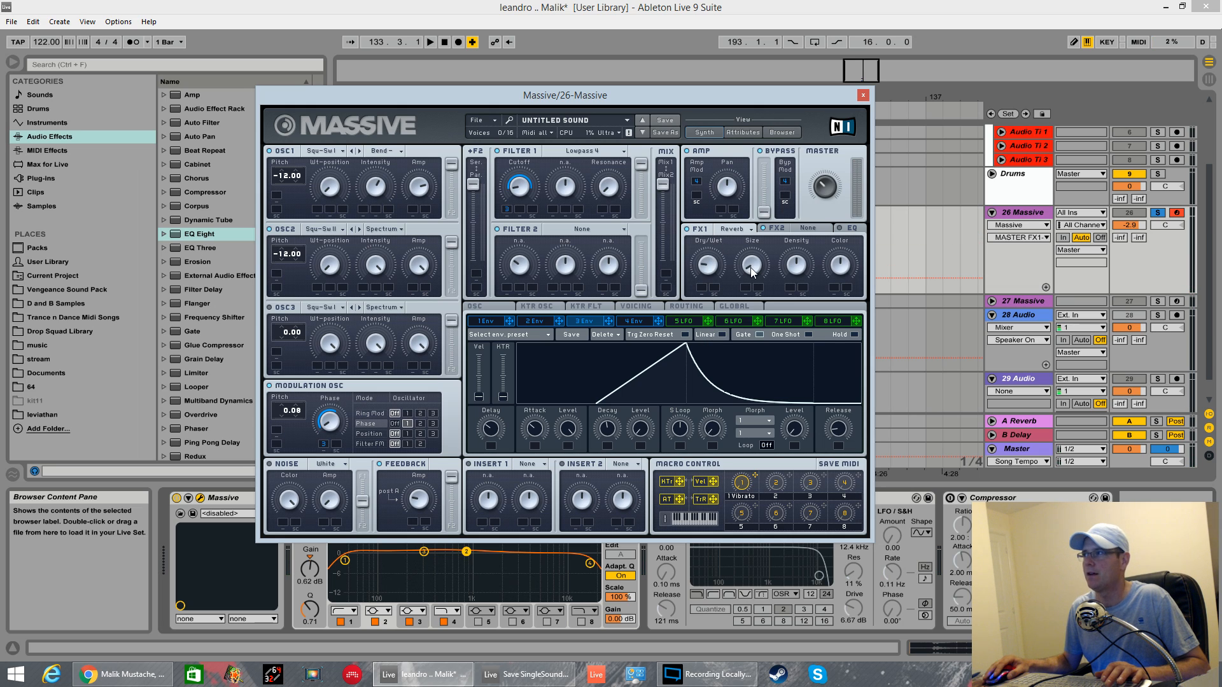
# Step: Audition the reverb with a larger Size, and reduce Size to a low setting
pyautogui.press('space')
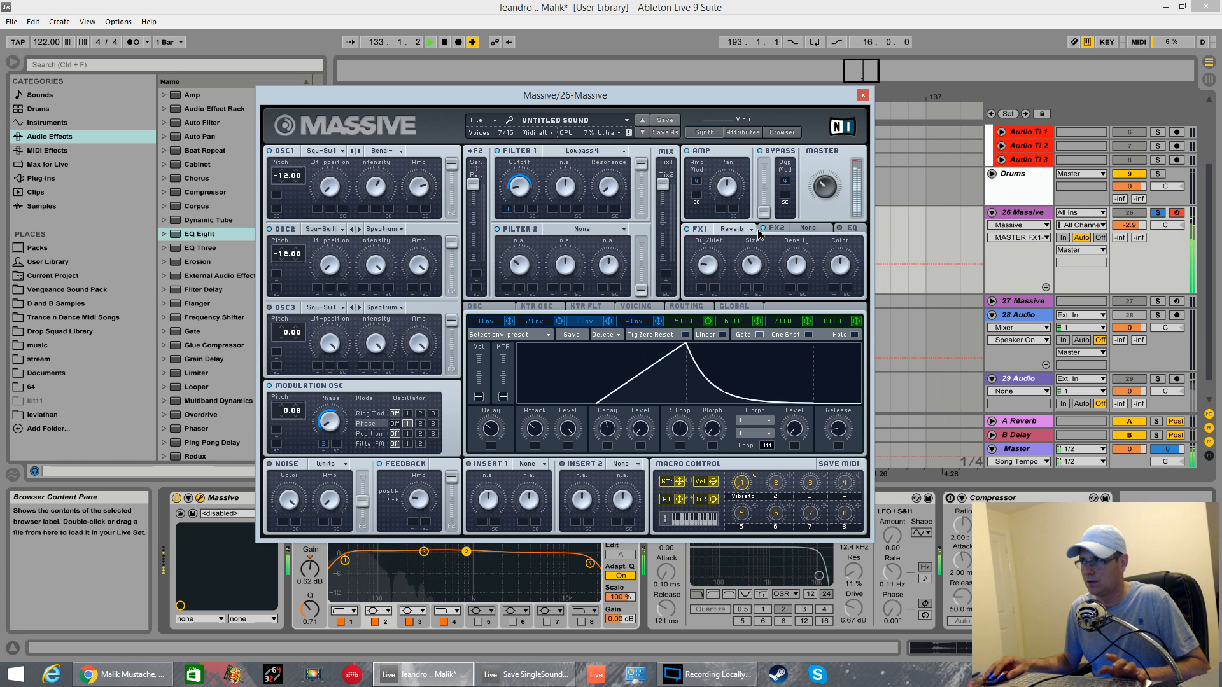
pyautogui.press('space')
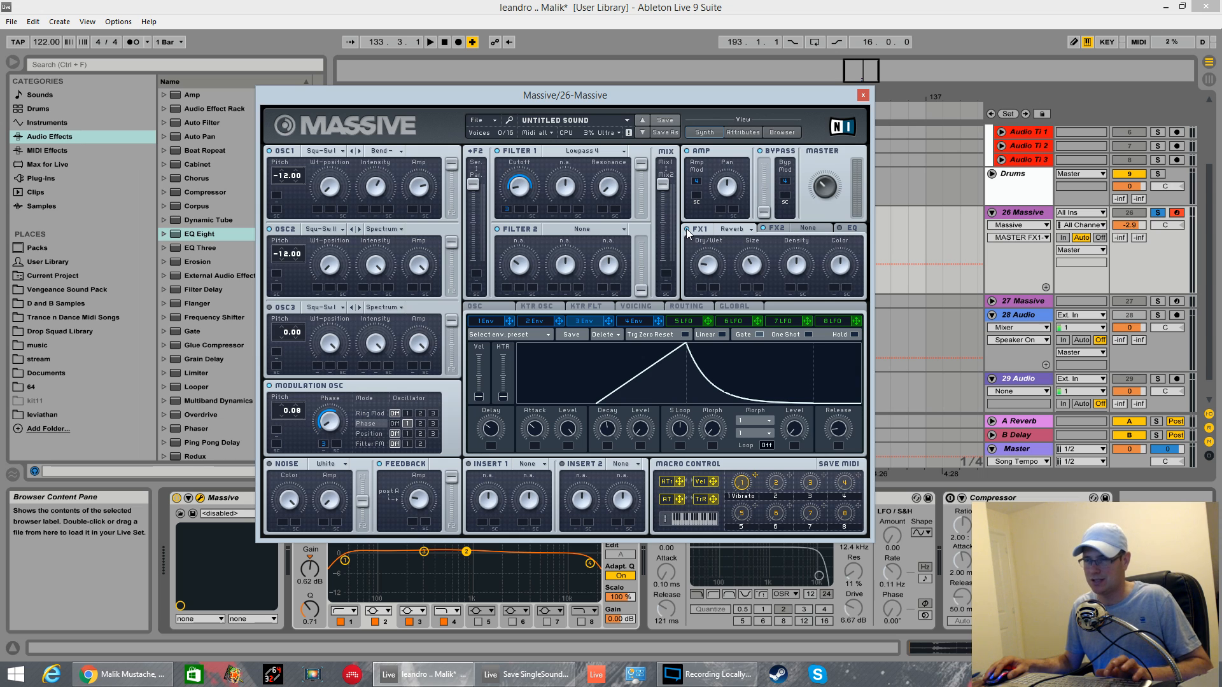
pyautogui.moveTo(750, 270); pyautogui.dragTo(751, 302)
# Step: Adjust the master volume while auditioning the patch with its reverb in playback
pyautogui.press('space')
pyautogui.press('space')
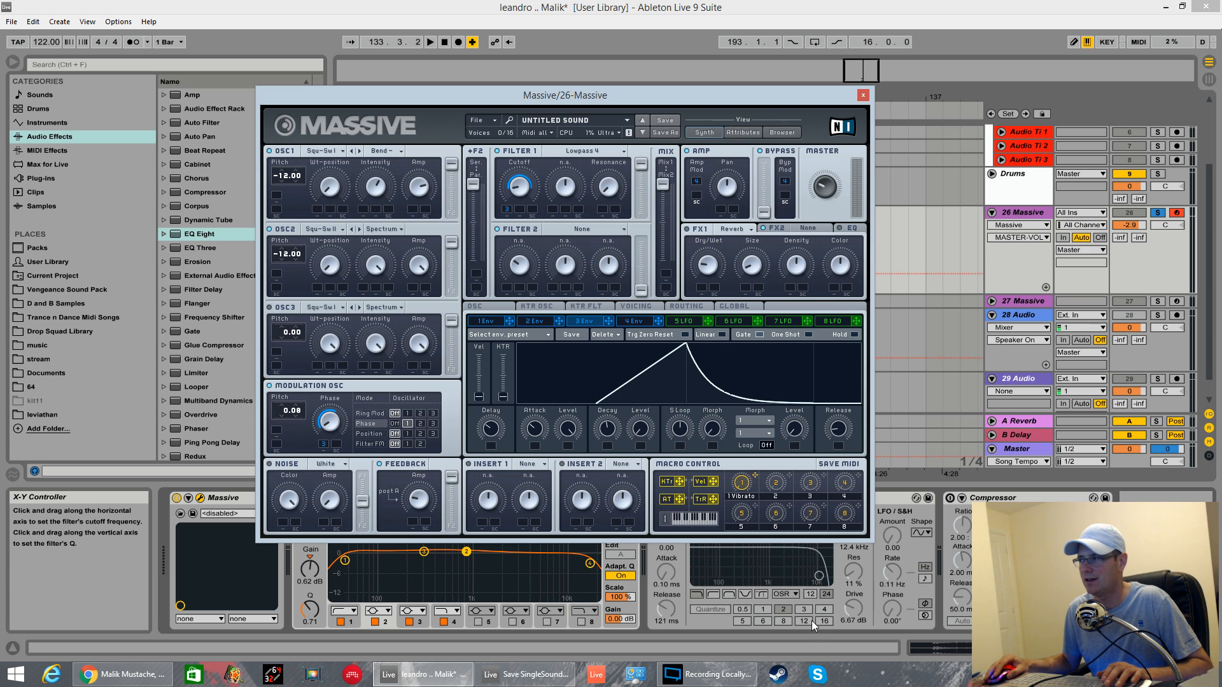
pyautogui.press('space')
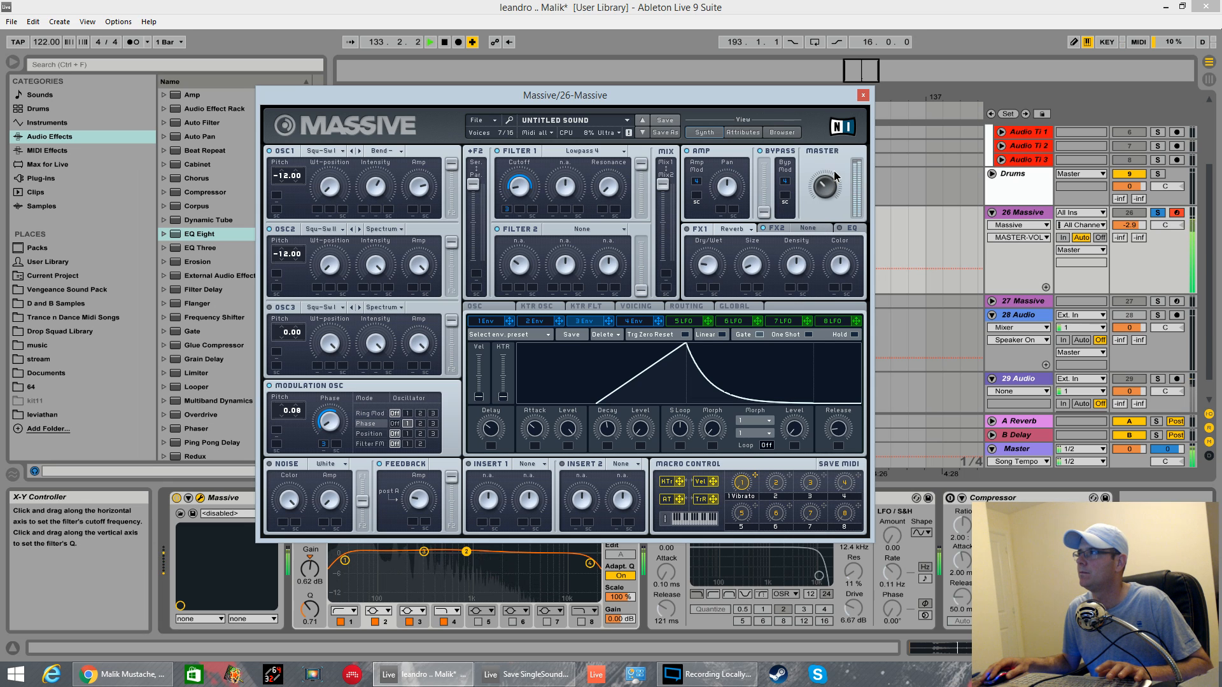
pyautogui.press('space')
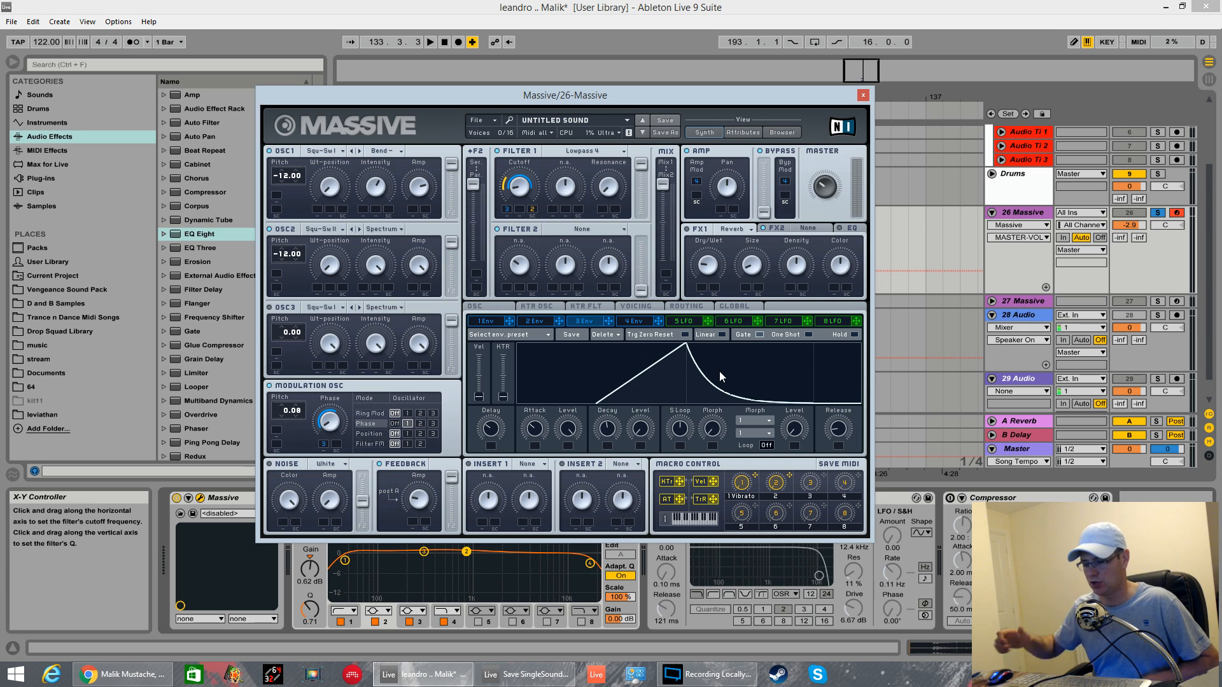
# Step: Audition Massive's macro 2 during playback, and name the macro Brighter
pyautogui.click(777, 485)
pyautogui.press('space')
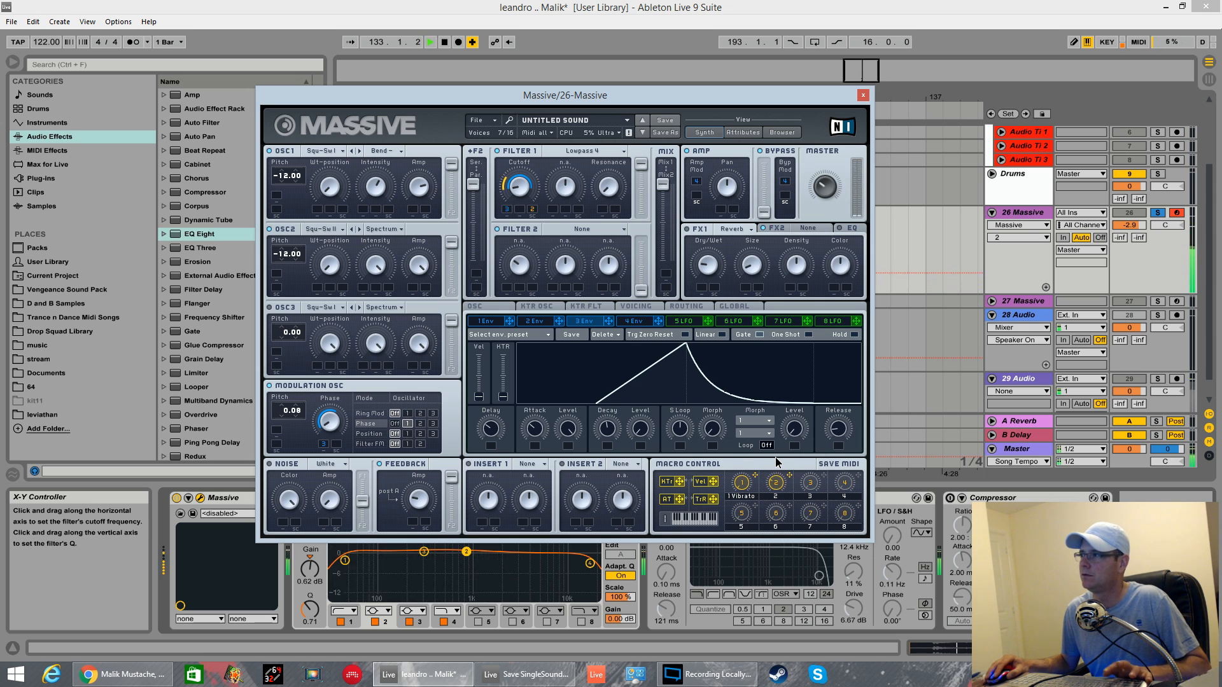
pyautogui.press('space')
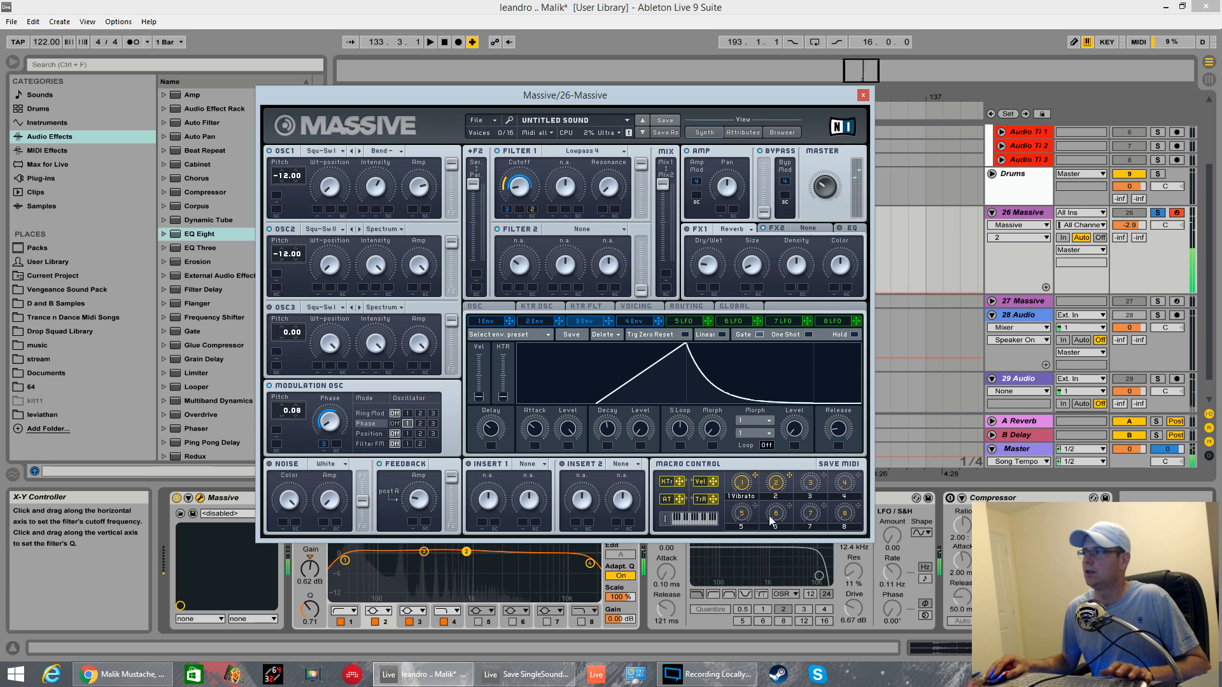
pyautogui.doubleClick(786, 497)
pyautogui.write('Brighter')
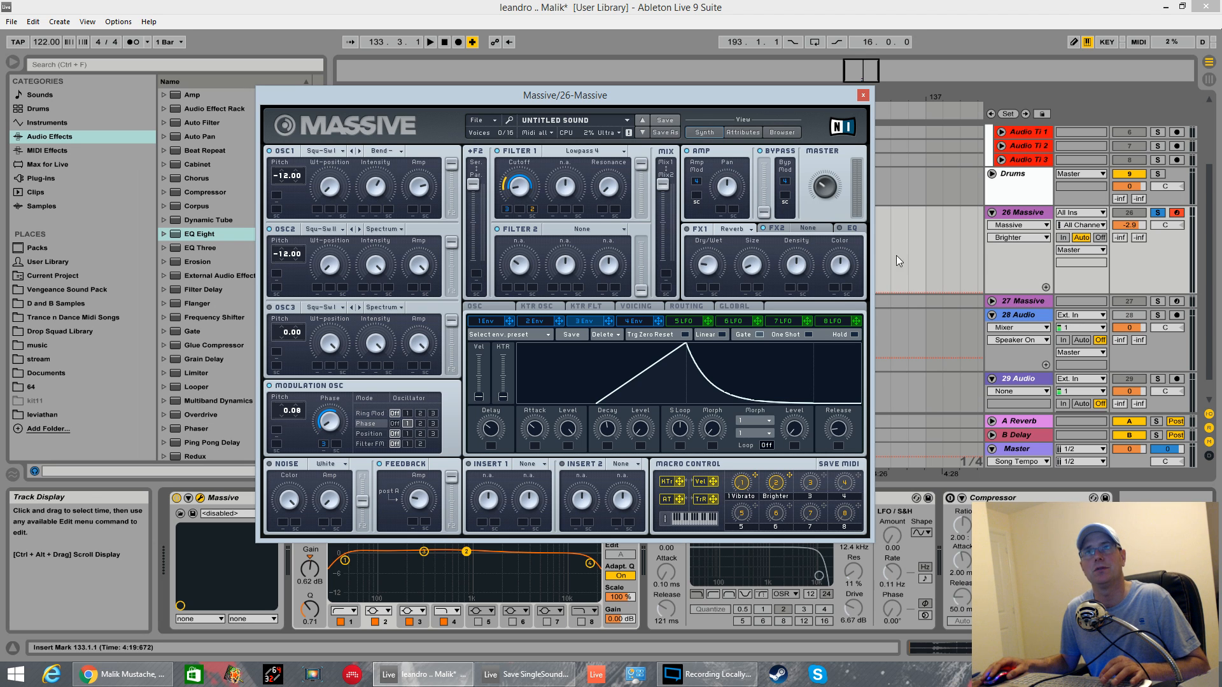
# Step: Compare the patch with the original sample by playing 29 Audio soloed, and solo 26 Massive again for playback
pyautogui.press('space')
pyautogui.press('space')
pyautogui.press('space')
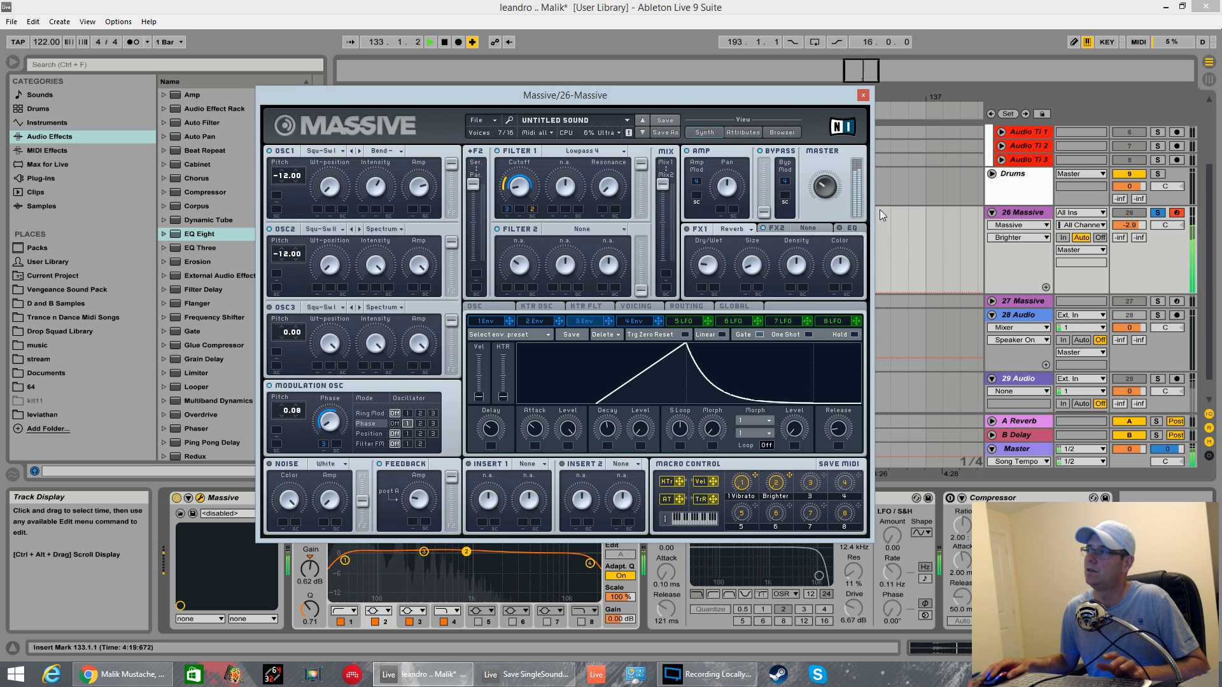
pyautogui.press('space')
pyautogui.moveTo(763, 100); pyautogui.dragTo(61, 202)
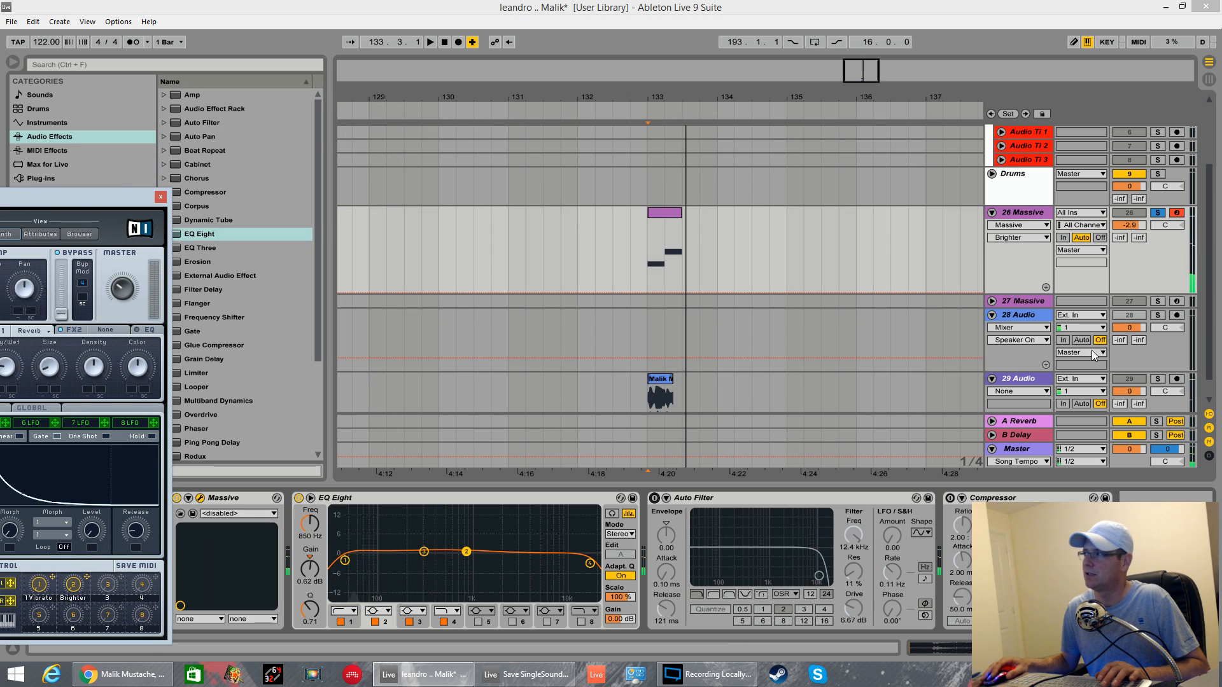
pyautogui.click(1158, 380)
pyautogui.press('space')
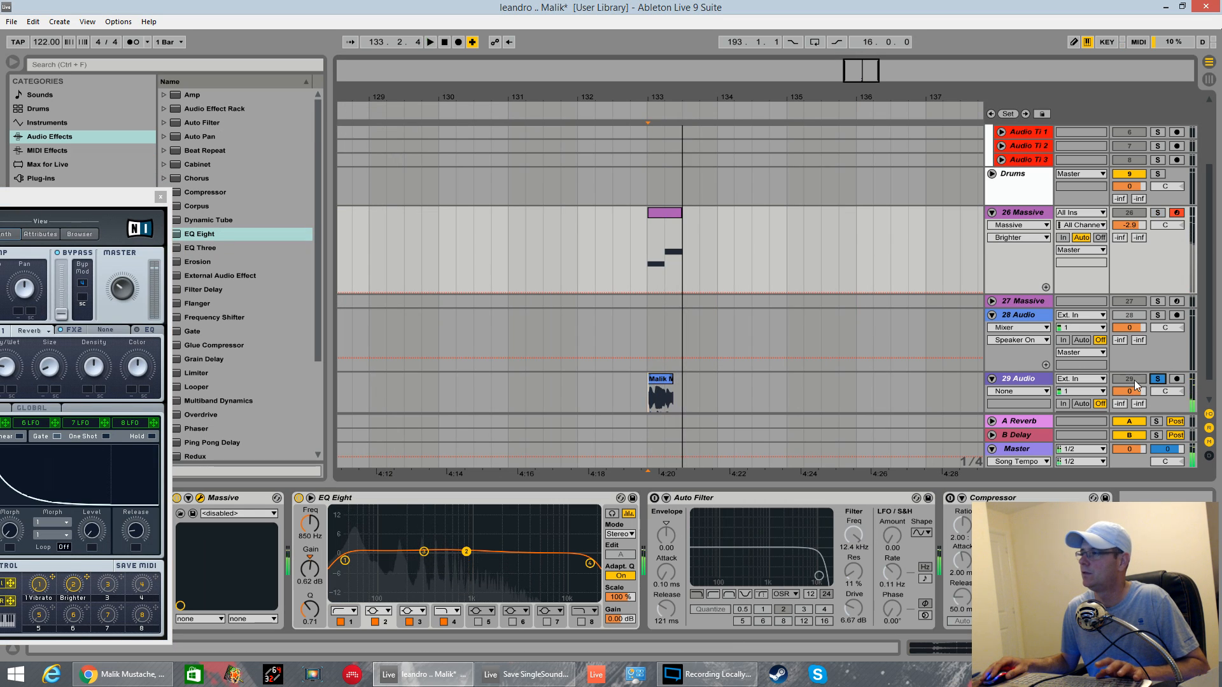
pyautogui.press('space')
pyautogui.press('space')
pyautogui.click(1158, 212)
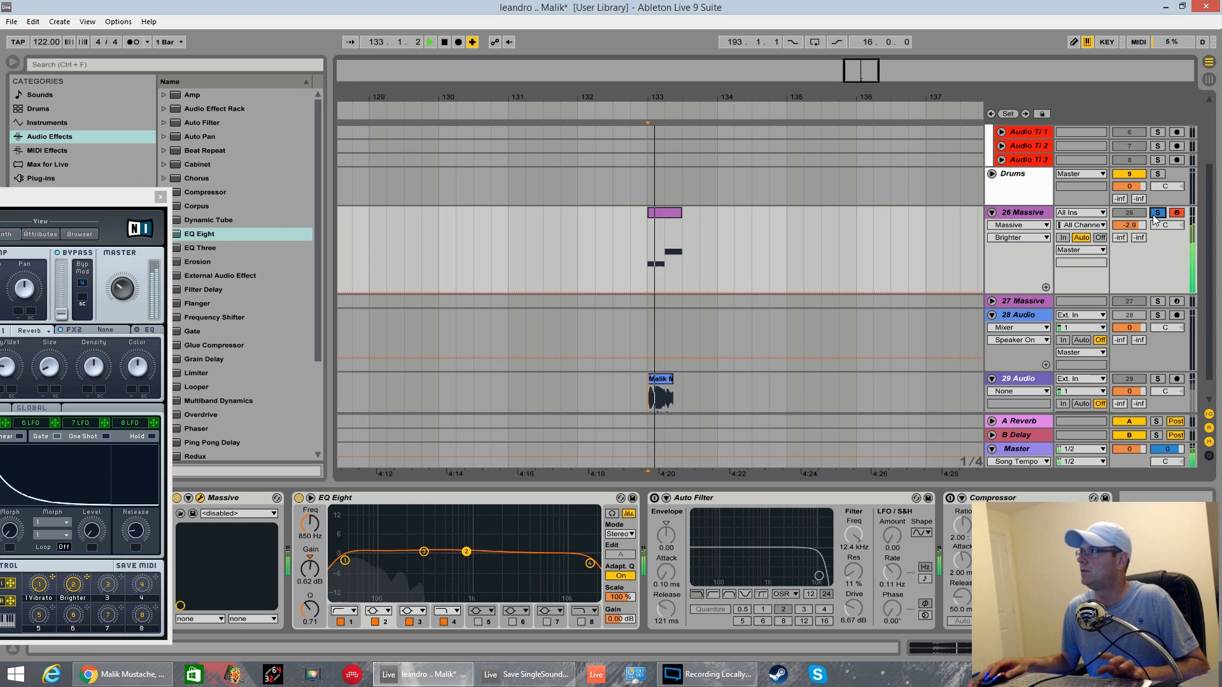
pyautogui.press('space')
# Step: Raise OSC2's pitch to 0.00 and audition the patch in playback
pyautogui.moveTo(134, 198); pyautogui.dragTo(750, 190)
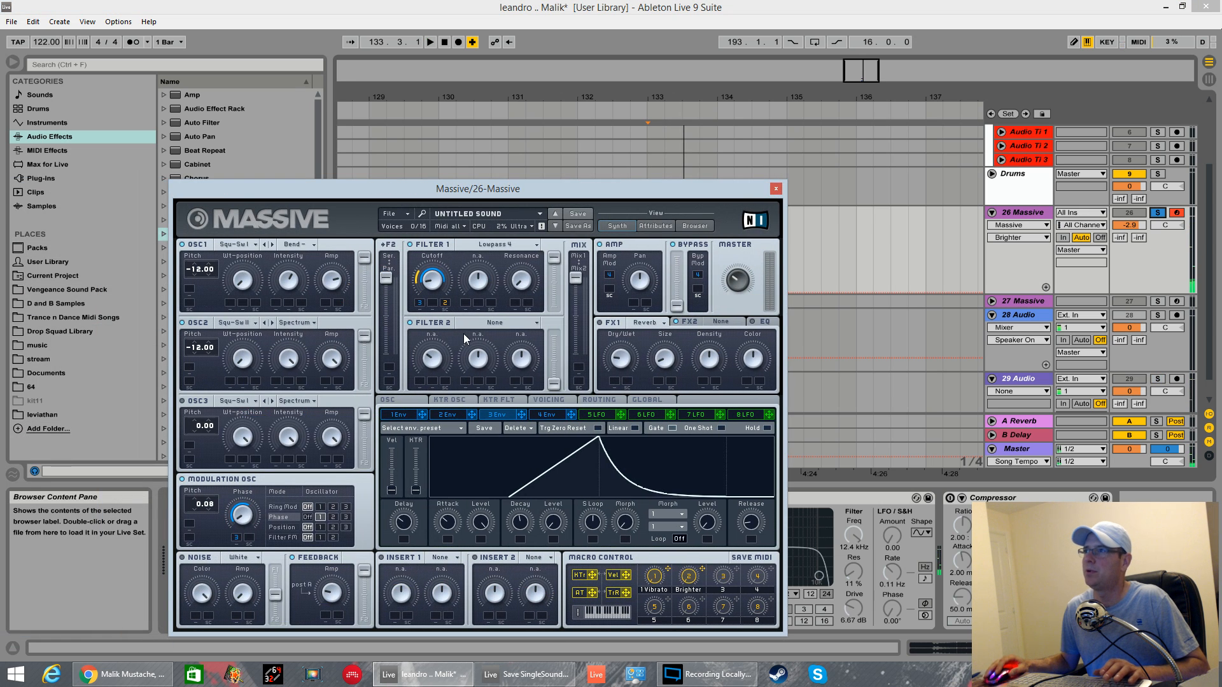
pyautogui.moveTo(202, 349); pyautogui.dragTo(208, 334)
pyautogui.press('space')
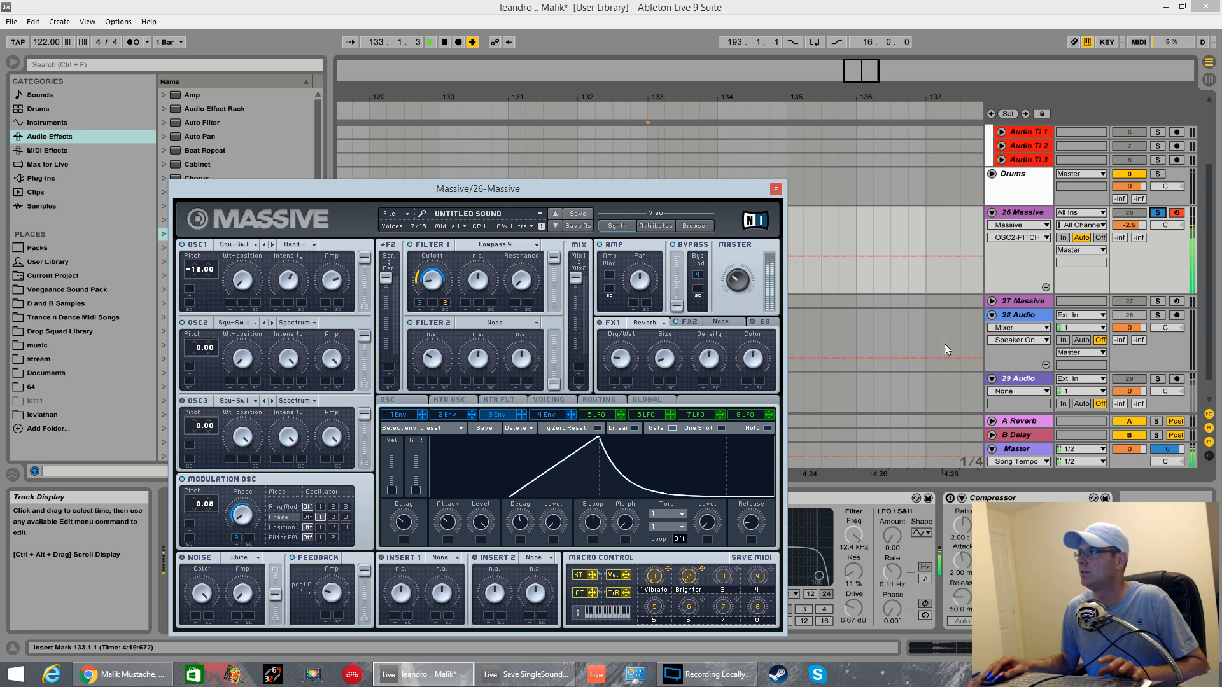
pyautogui.press('space')
pyautogui.press('space')
pyautogui.press('space')
# Step: Try OSC2 pitches of -5.00 and -16.00, set the pitch back to -12.00 and play the patch
pyautogui.moveTo(209, 350); pyautogui.dragTo(194, 359)
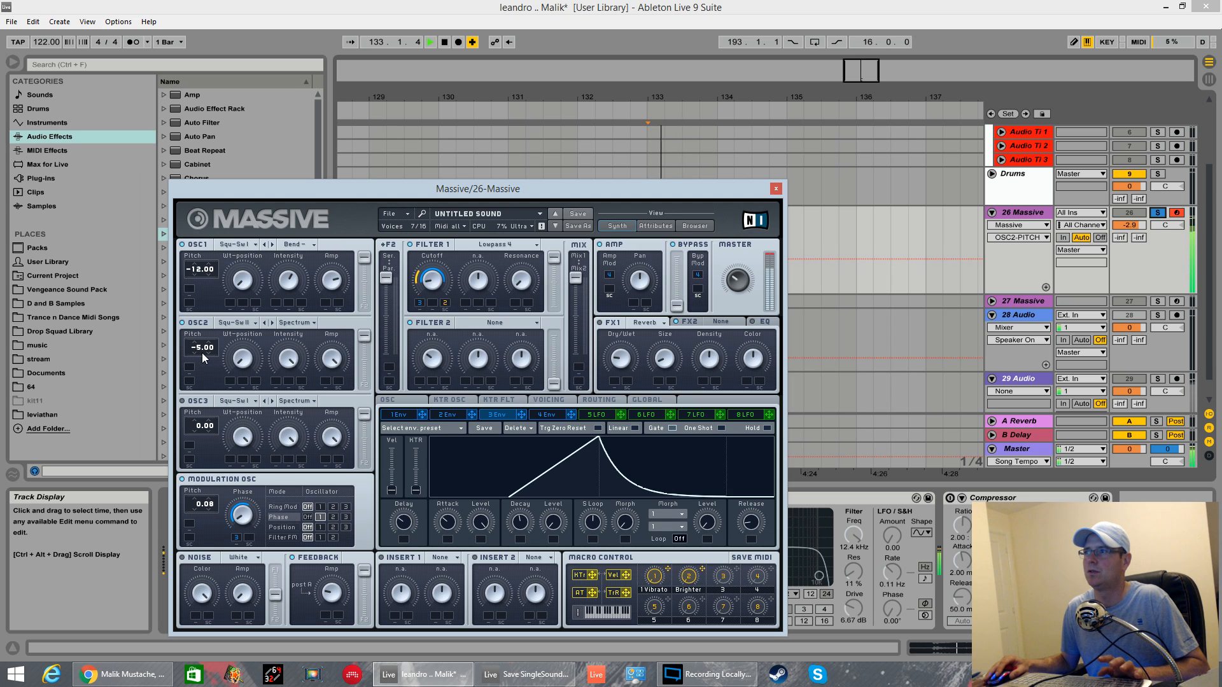
pyautogui.moveTo(202, 353)
pyautogui.mouseDown()
pyautogui.moveTo(198, 374)
pyautogui.moveTo(205, 366)
pyautogui.mouseUp()
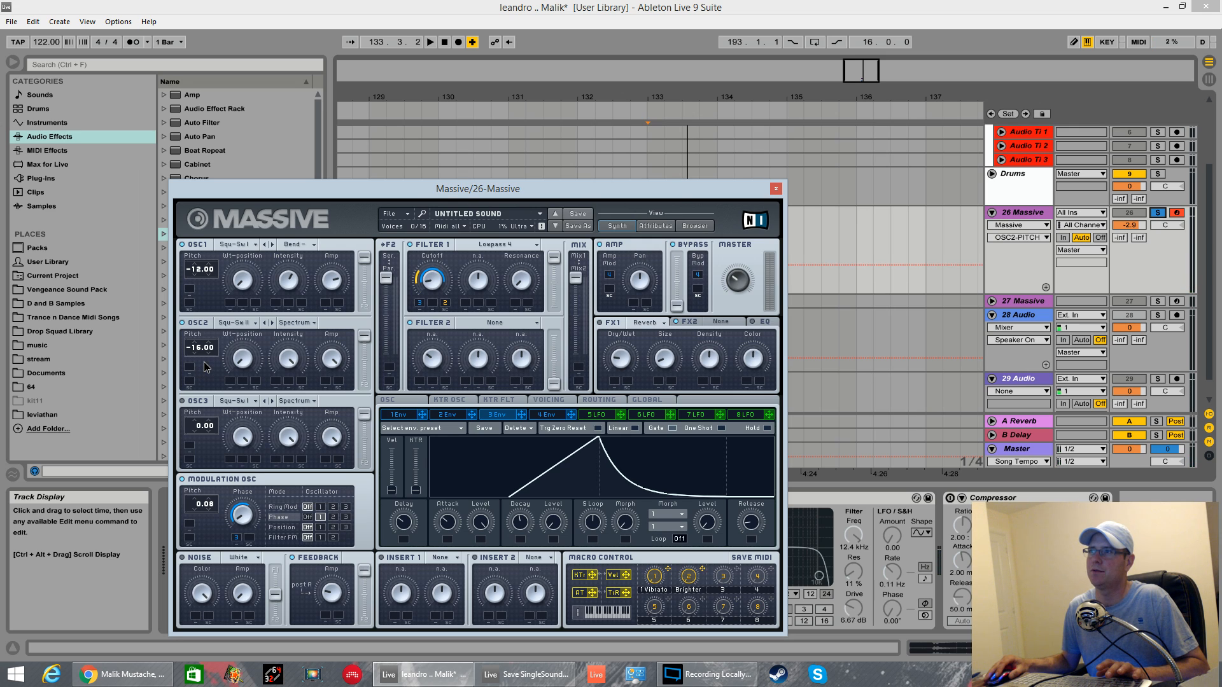
pyautogui.moveTo(204, 358); pyautogui.dragTo(204, 355)
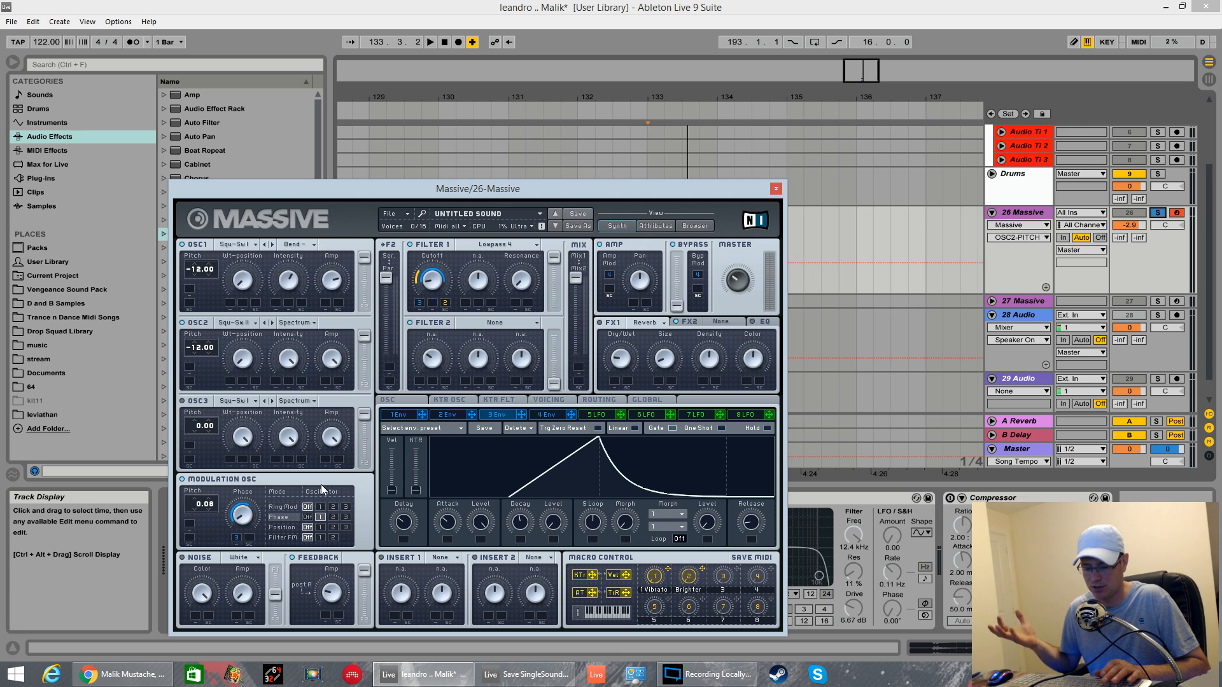
pyautogui.press('space')
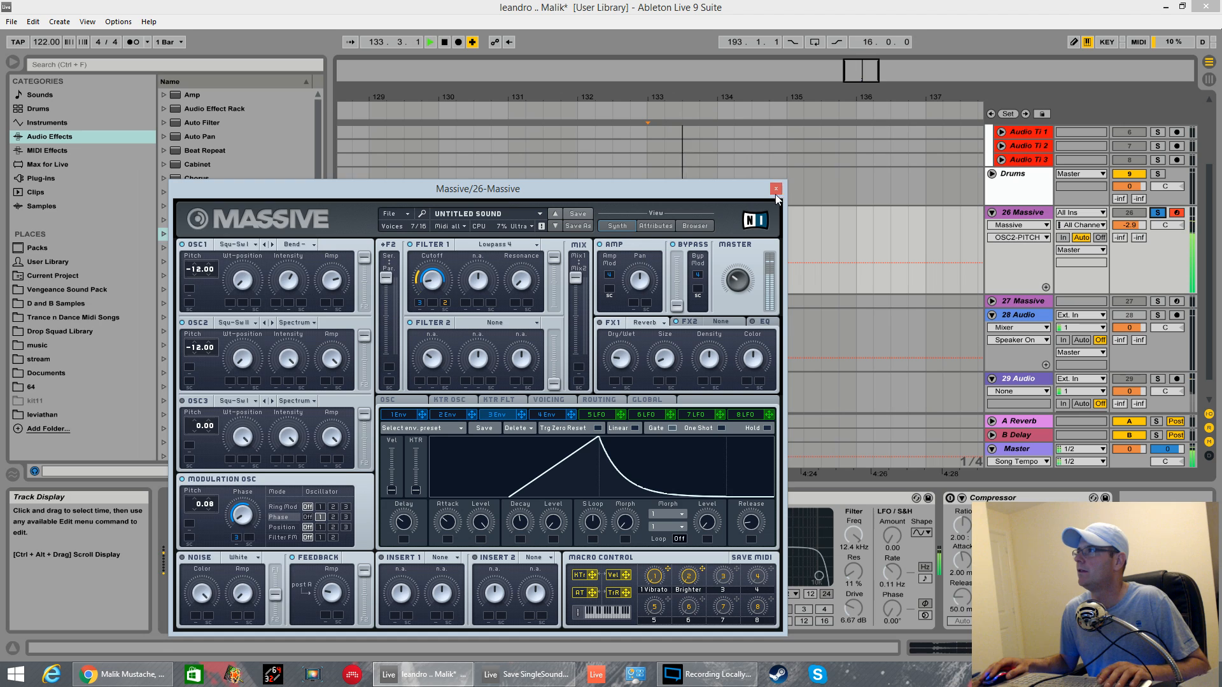
pyautogui.press('space')
# Step: Uncover the Auto Filter on the 26 Massive track and raise its Drive to 21.6 dB
pyautogui.moveTo(676, 189); pyautogui.dragTo(363, 207)
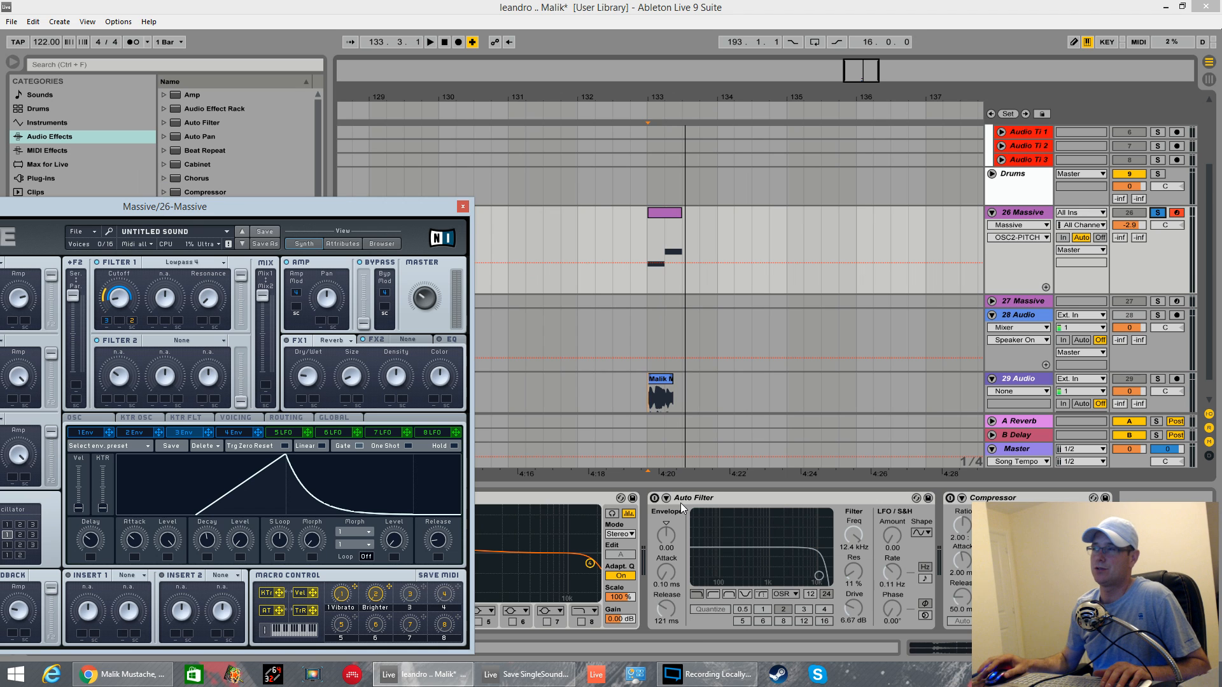
pyautogui.moveTo(343, 204); pyautogui.dragTo(700, 152)
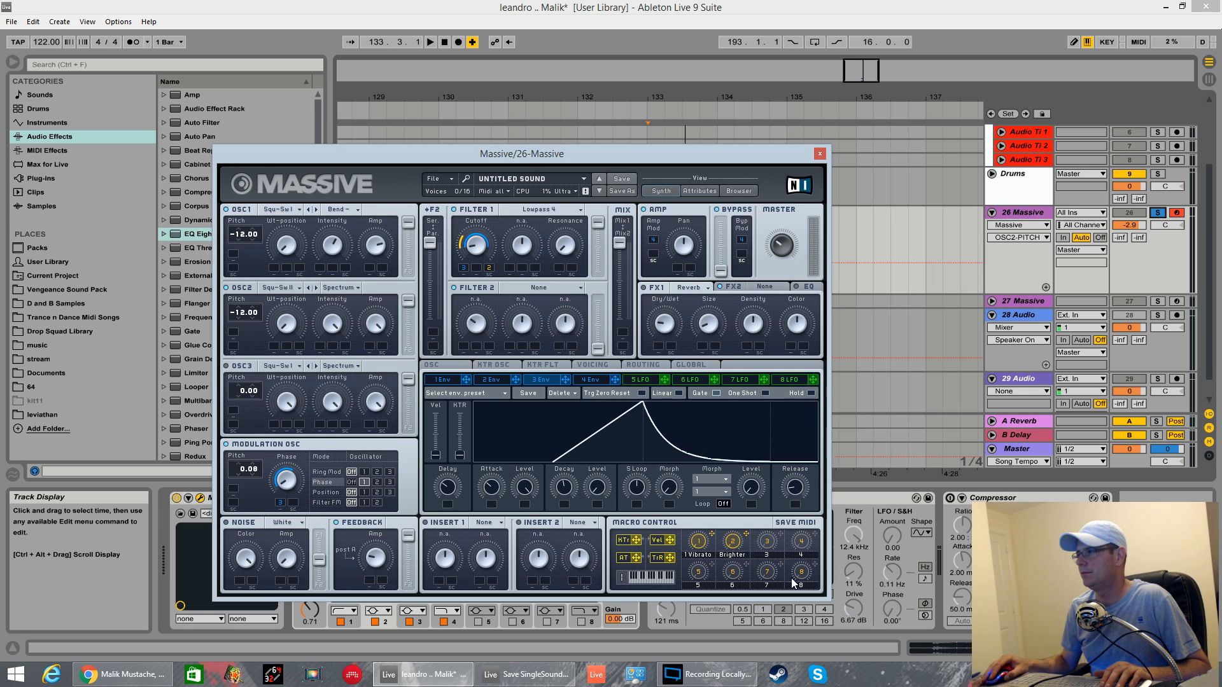
pyautogui.click(853, 570)
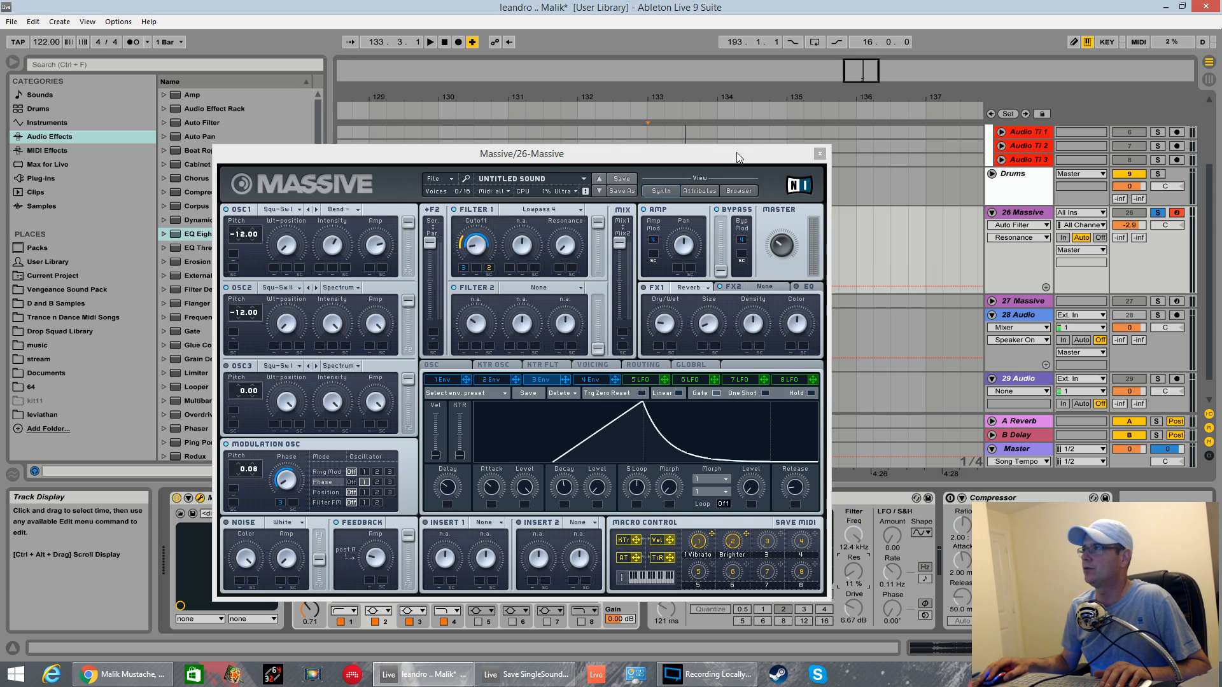
pyautogui.click(745, 153)
pyautogui.moveTo(745, 153); pyautogui.dragTo(652, 127)
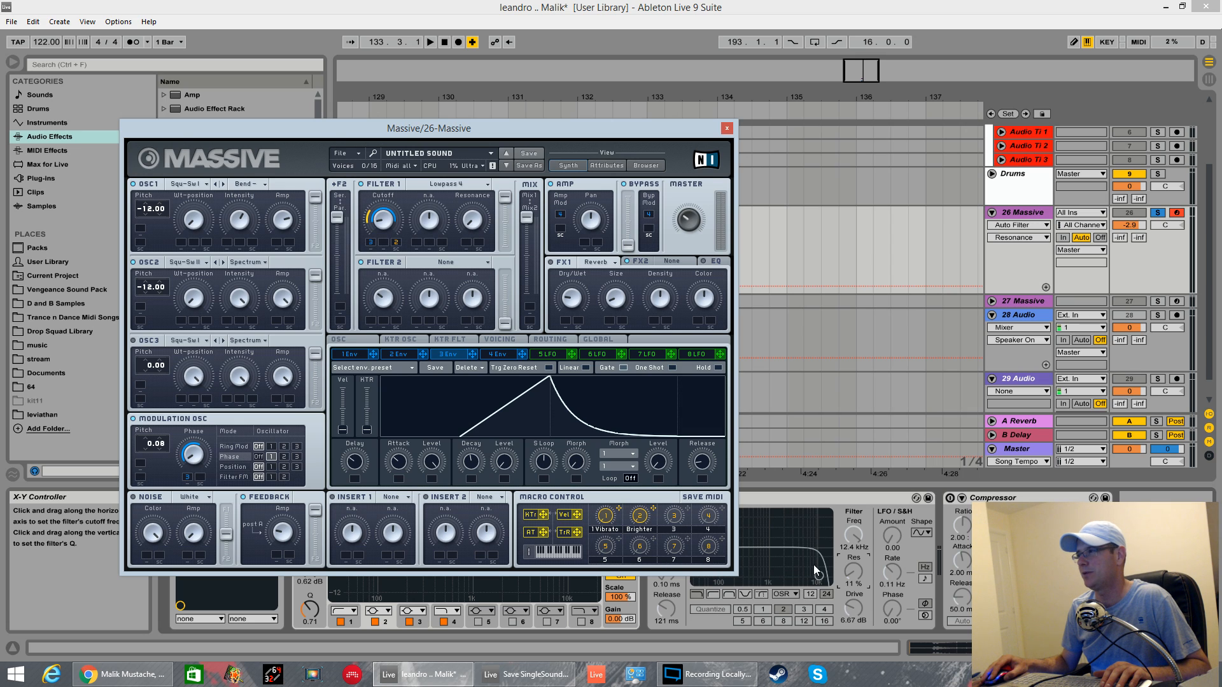
pyautogui.moveTo(854, 610); pyautogui.dragTo(861, 606)
pyautogui.click(656, 597)
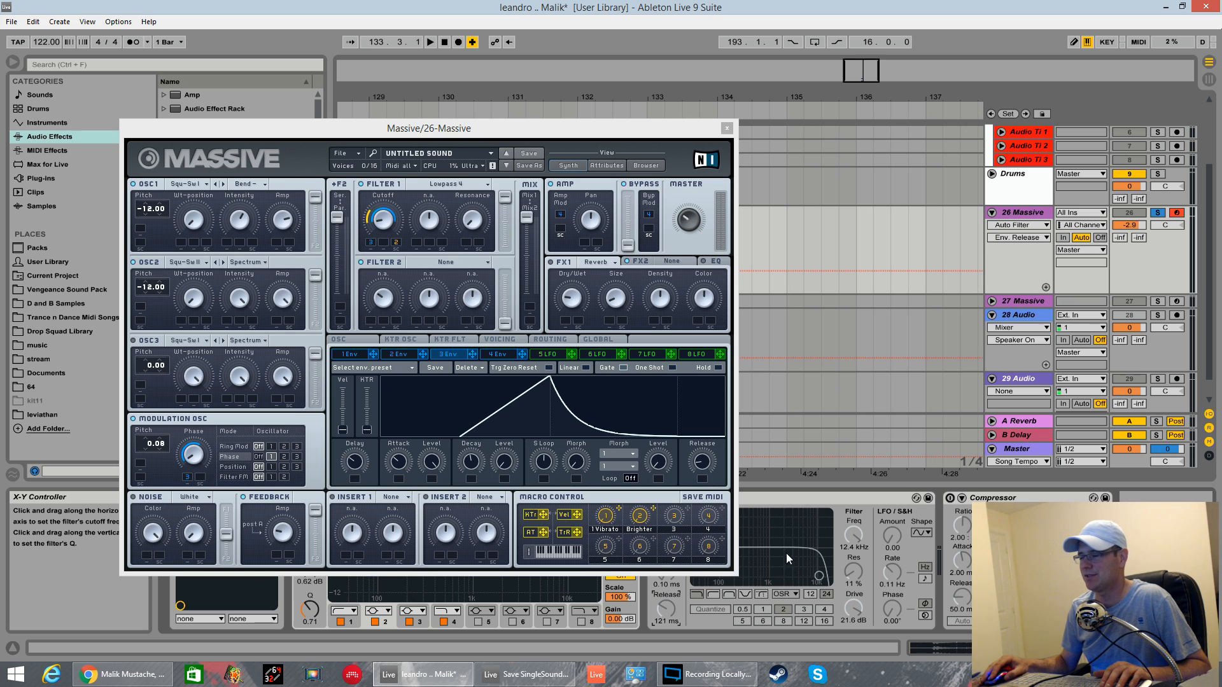
# Step: Enable the Auto Filter, set its Drive to 7.24 dB and audition the result
pyautogui.moveTo(621, 129); pyautogui.dragTo(516, 40)
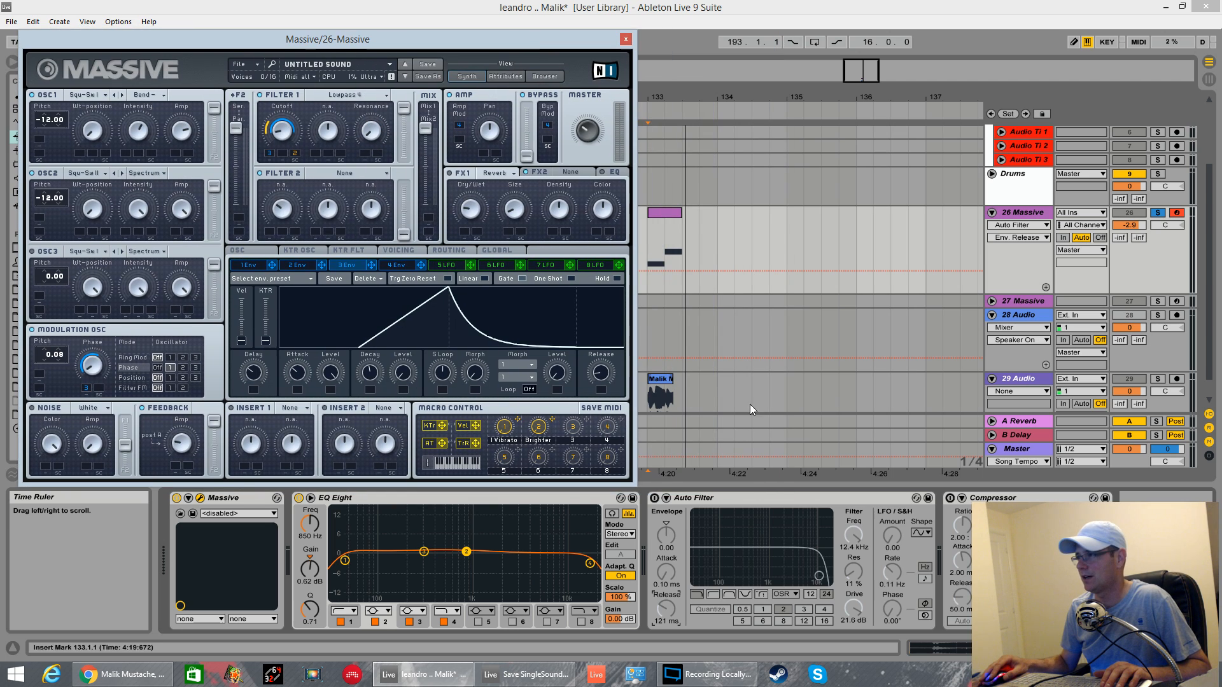
pyautogui.click(654, 498)
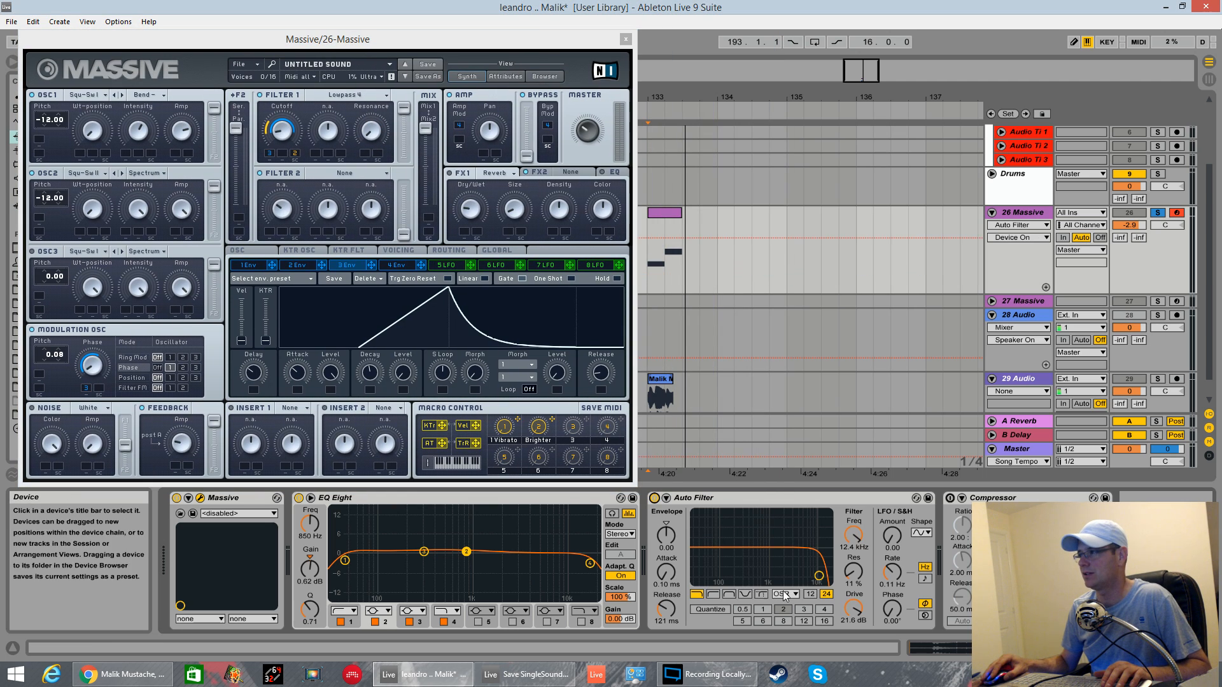
pyautogui.click(857, 608)
pyautogui.moveTo(858, 610); pyautogui.dragTo(858, 659)
pyautogui.press('space')
pyautogui.press('space')
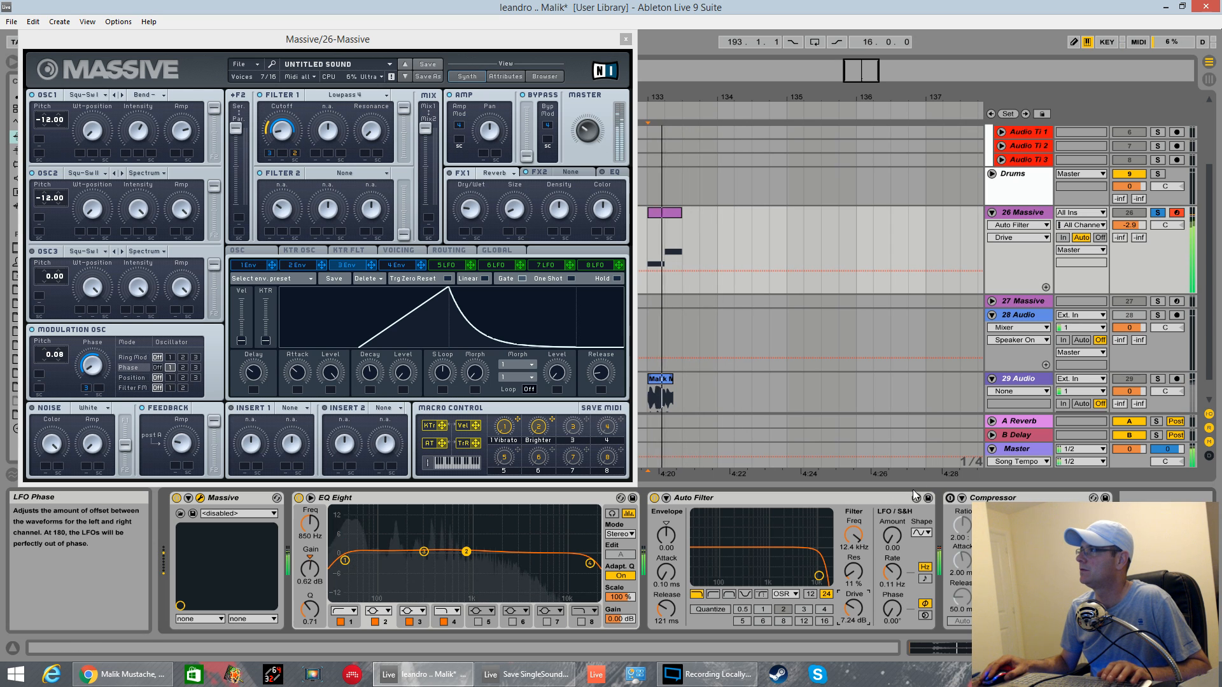
# Step: Set the 26 Massive track volume to -3.6 and audition the patch in playback
pyautogui.moveTo(1129, 226); pyautogui.dragTo(1128, 232)
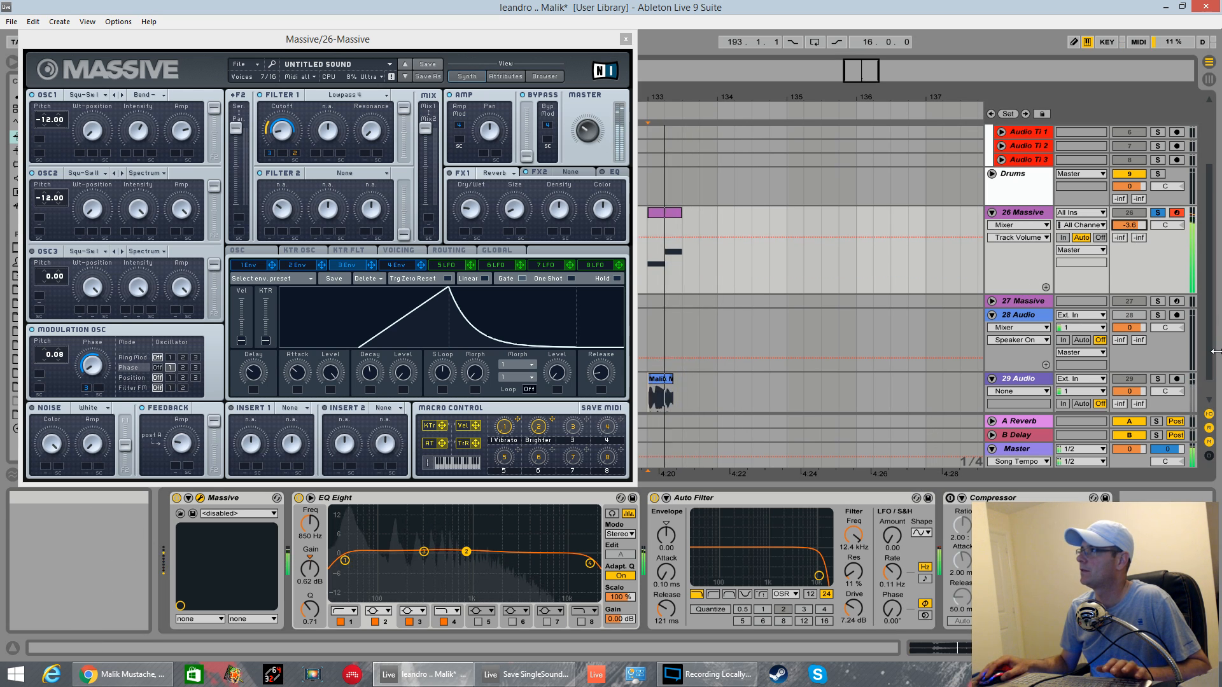
pyautogui.press('space')
pyautogui.press('space')
pyautogui.press('space')
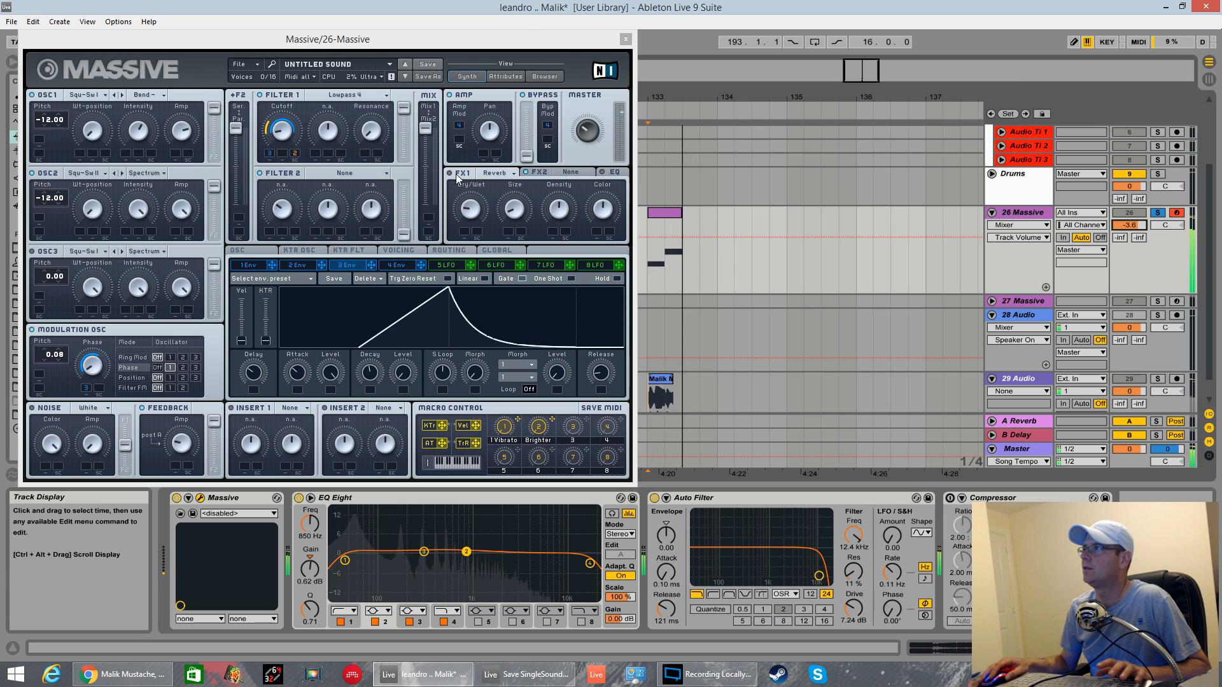
pyautogui.click(489, 201)
pyautogui.press('space')
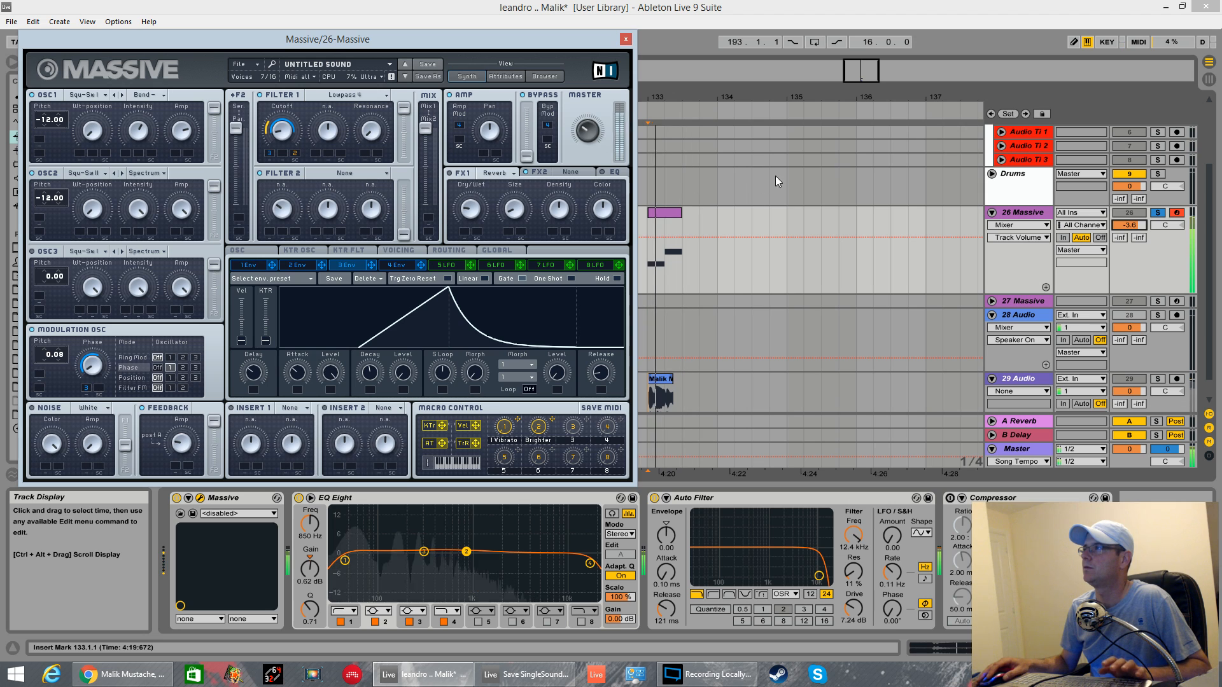
# Step: Audition the patch with a longer Attack on envelope 3
pyautogui.moveTo(566, 35); pyautogui.dragTo(727, 64)
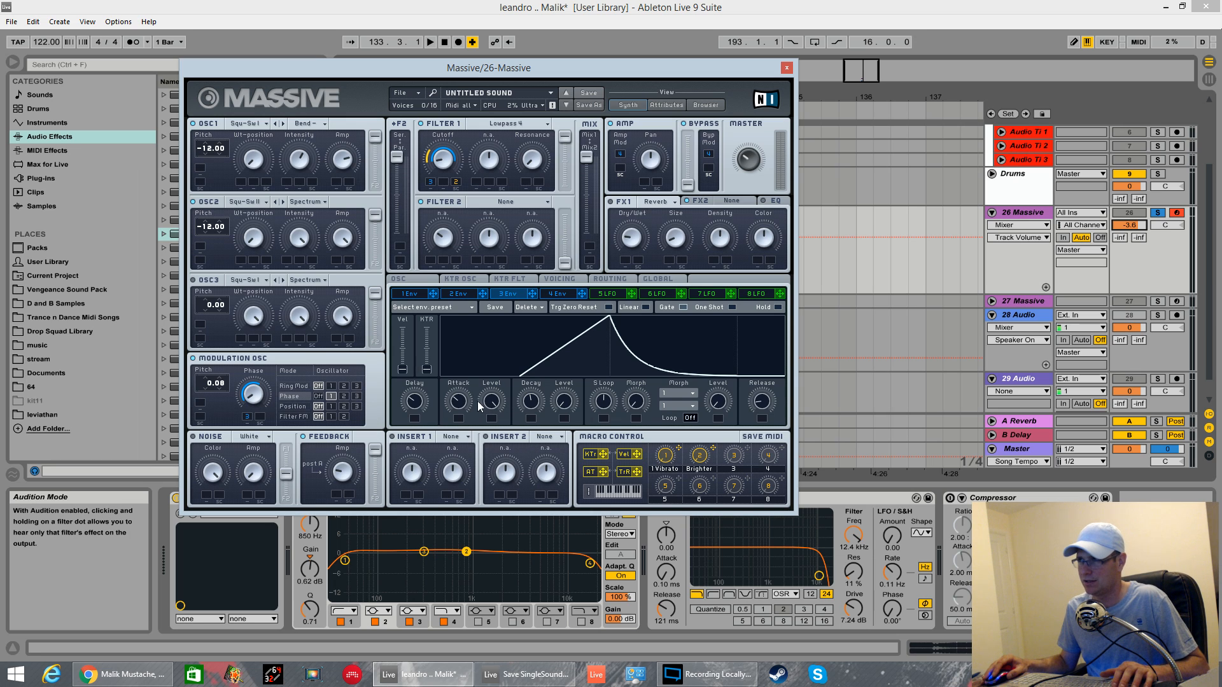
pyautogui.moveTo(461, 407)
pyautogui.mouseDown()
pyautogui.moveTo(462, 421)
pyautogui.moveTo(472, 396)
pyautogui.mouseUp()
pyautogui.press('space')
pyautogui.press('space')
pyautogui.press('space')
pyautogui.press('space')
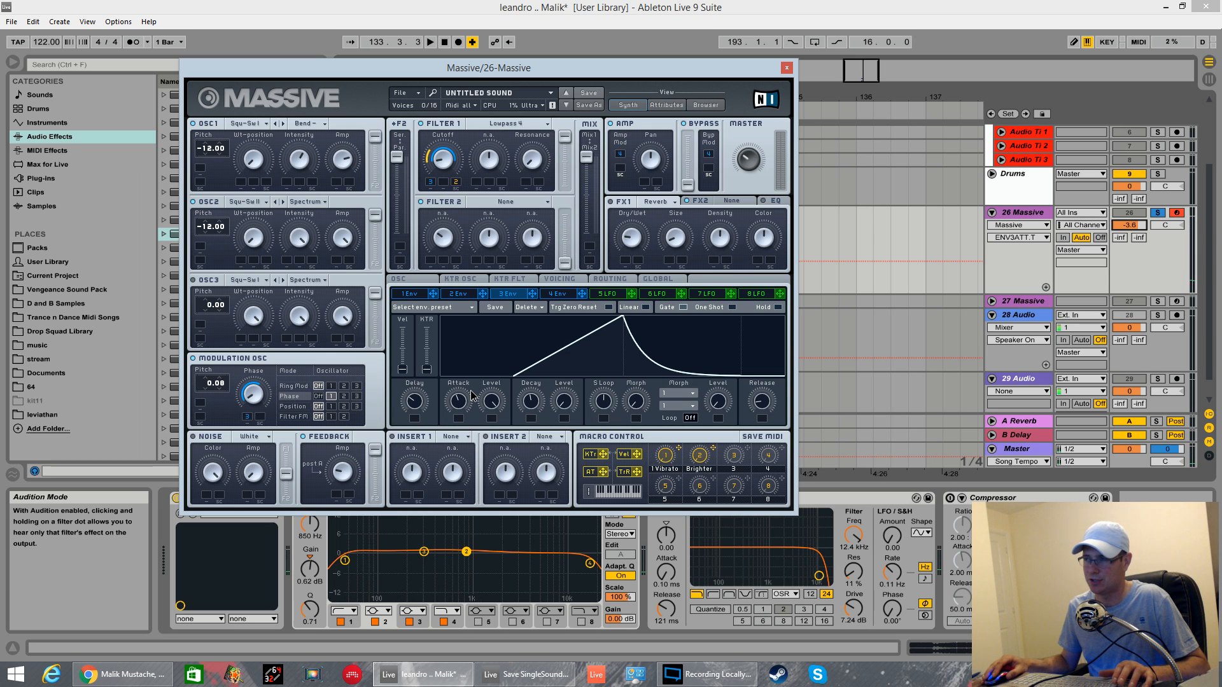
# Step: Shorten envelope 3's Attack while the clip plays
pyautogui.press('space')
pyautogui.moveTo(473, 396); pyautogui.dragTo(469, 412)
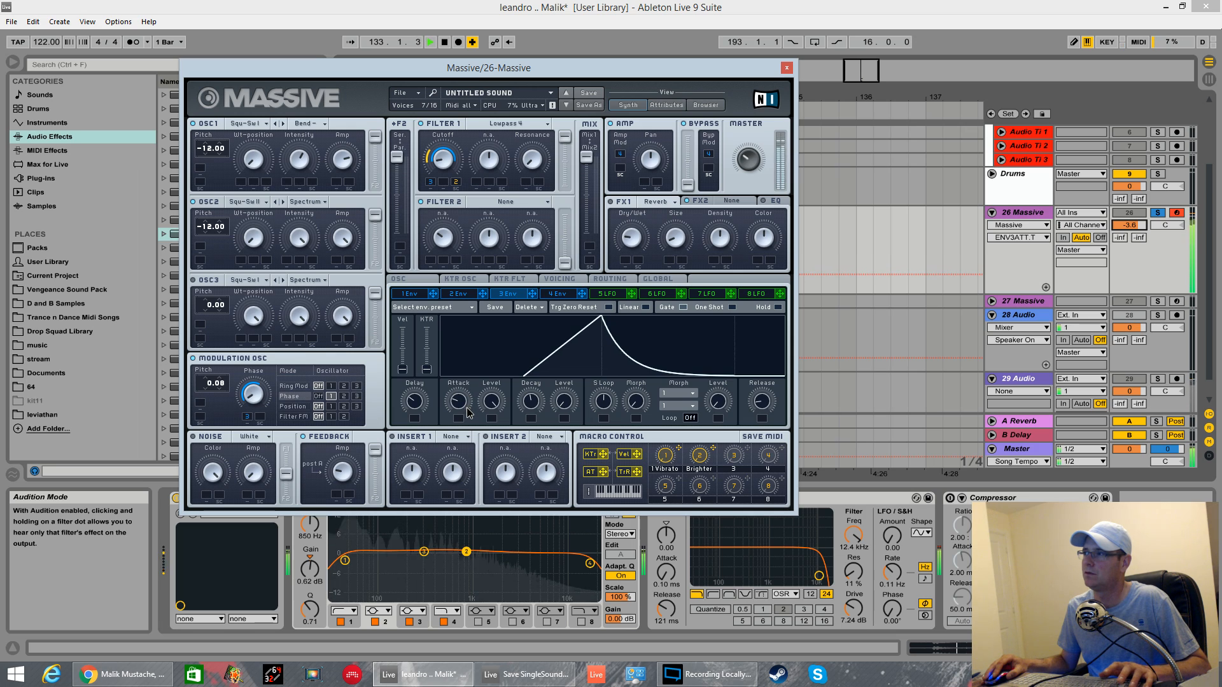
pyautogui.press('space')
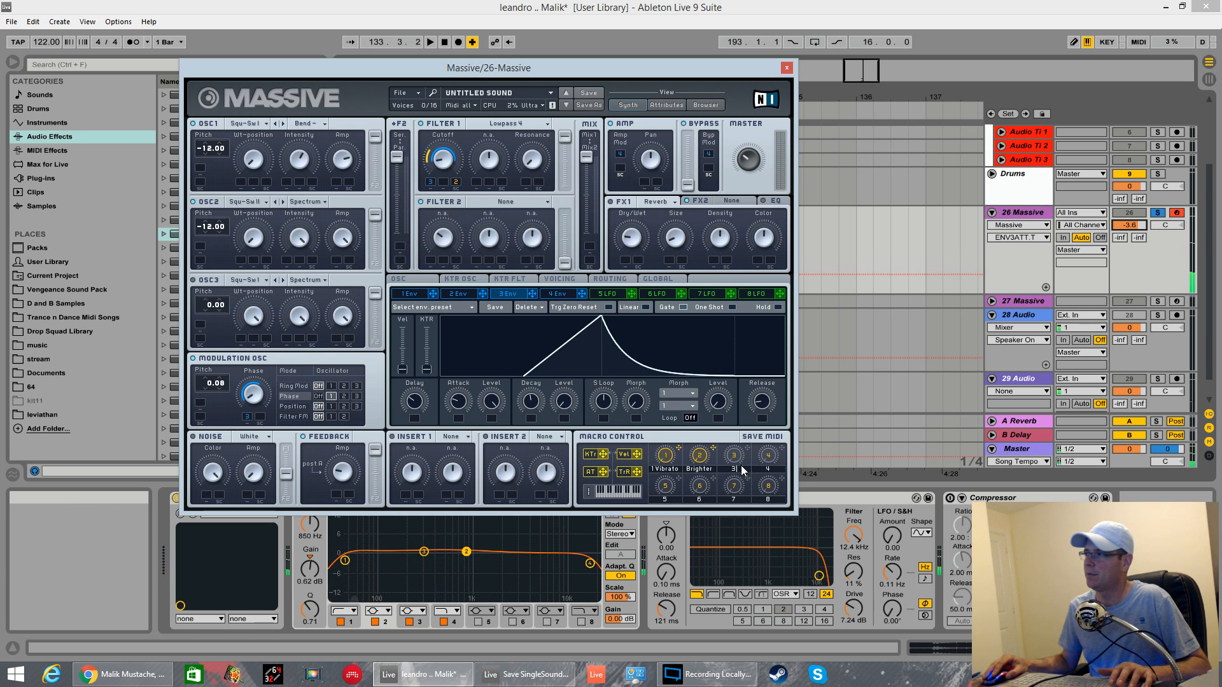
# Step: Assign macro 3 to envelope 3's Attack and name the macro whip
pyautogui.moveTo(748, 452); pyautogui.dragTo(465, 461)
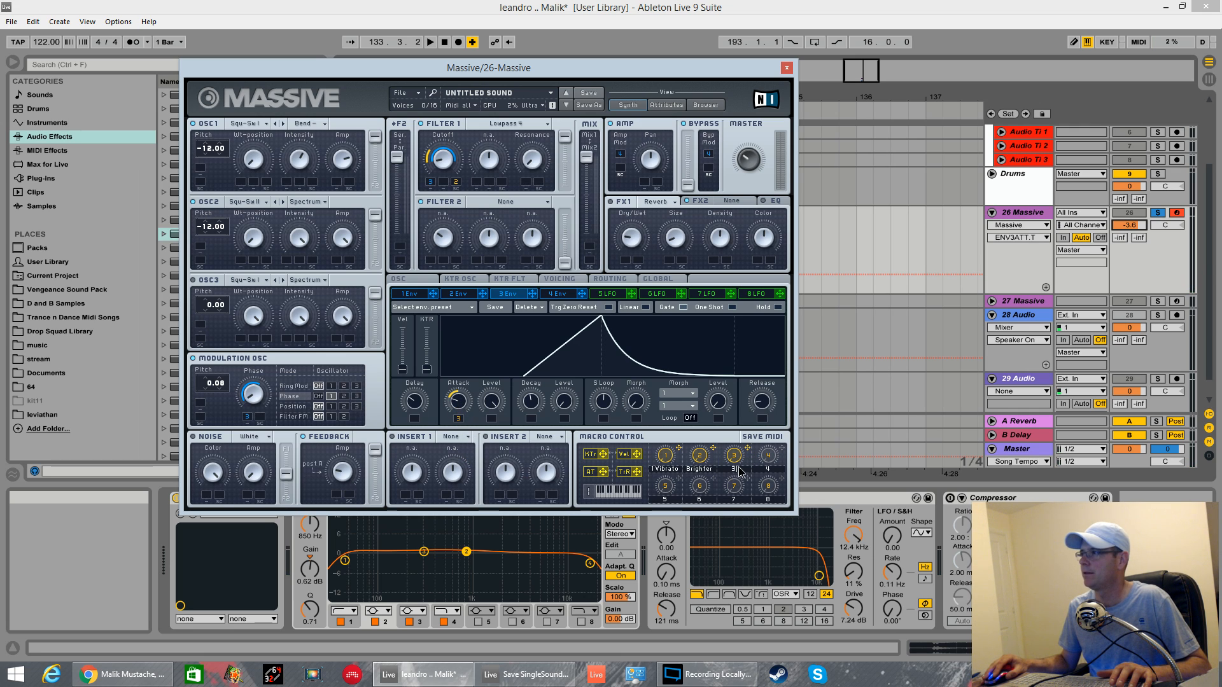
pyautogui.press('BackSpace')
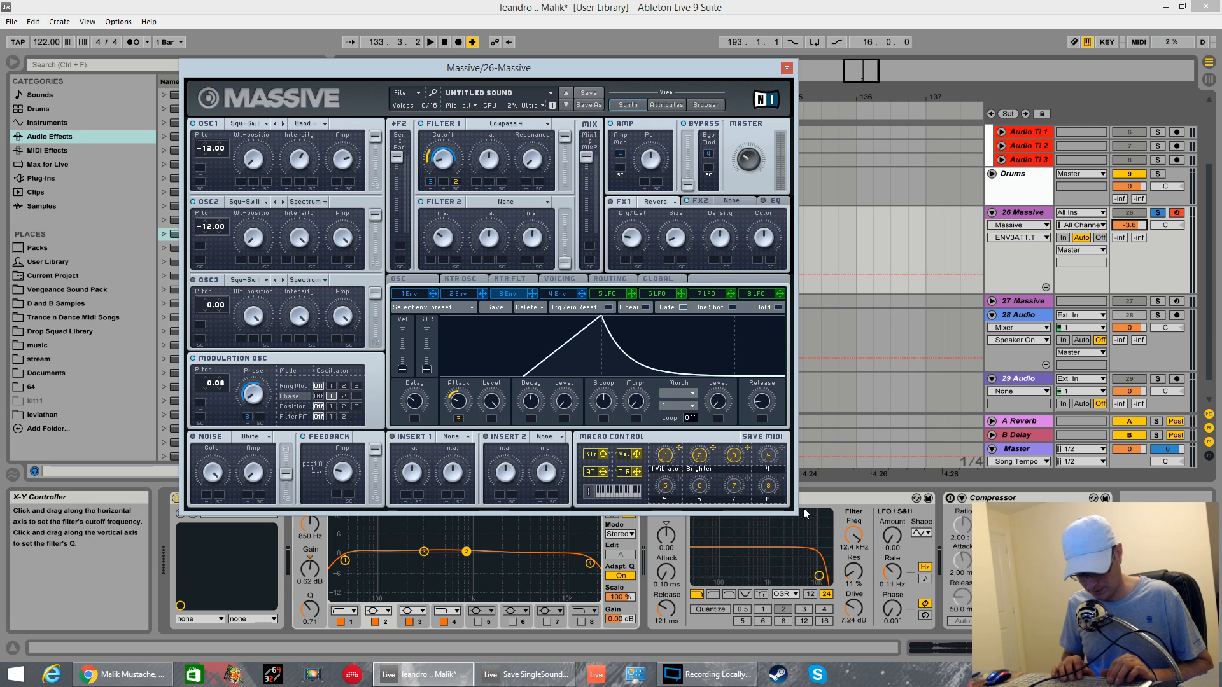
pyautogui.write('whip')
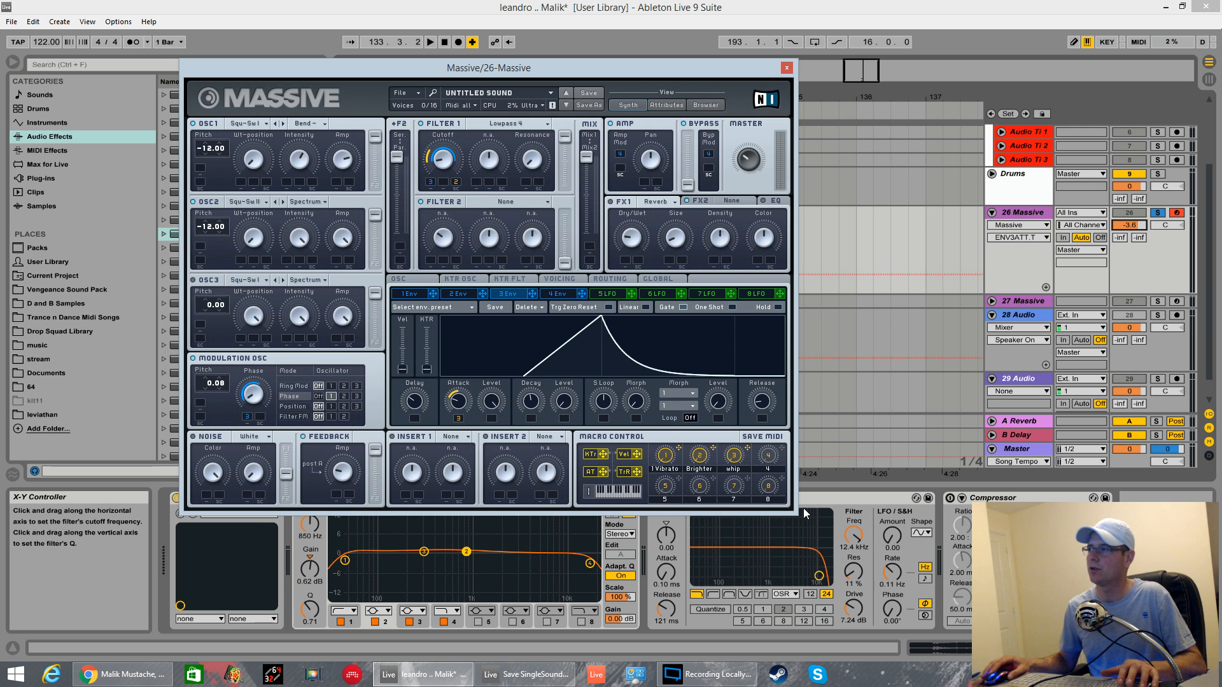
# Step: Adjust the whip macro while auditioning the patch in playback
pyautogui.press('space')
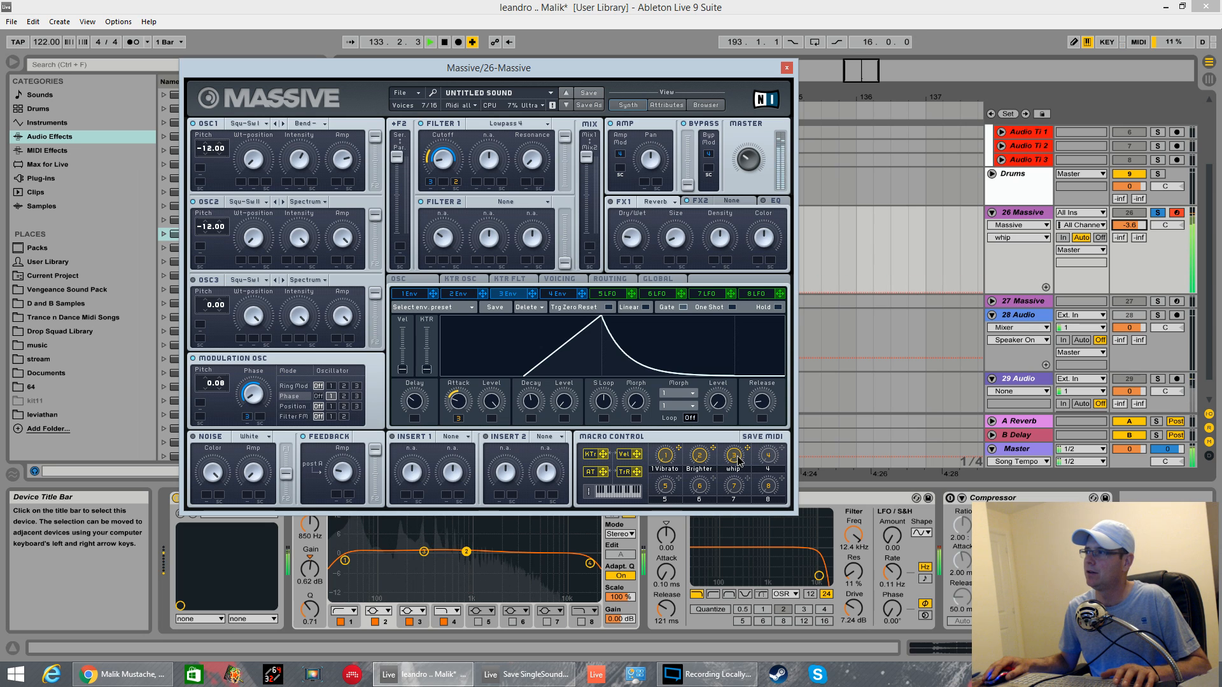
pyautogui.moveTo(737, 461); pyautogui.dragTo(738, 460)
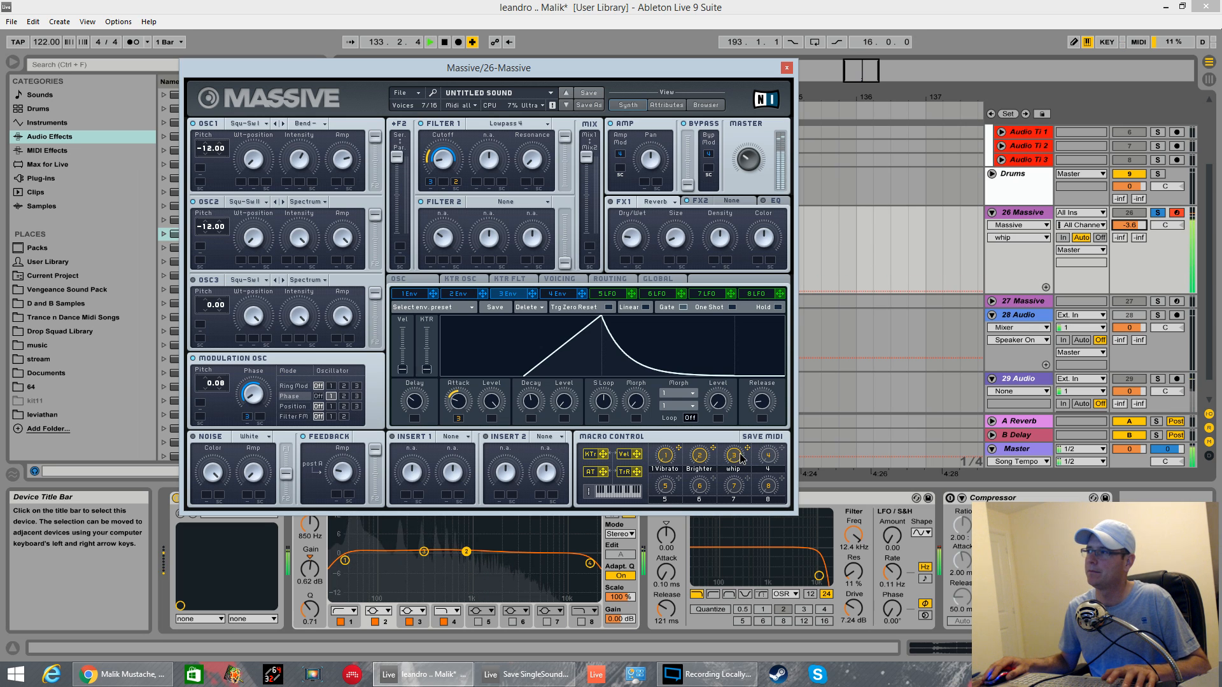